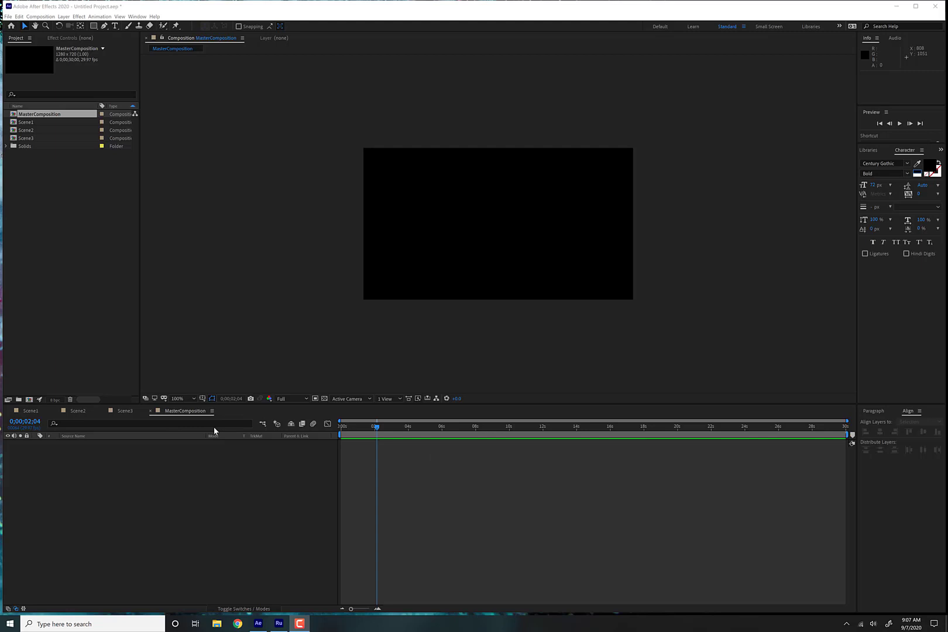
- Flip between the yellow Scene1, blue Scene2 and green Scene3 comp tabs
left_click(22, 410)
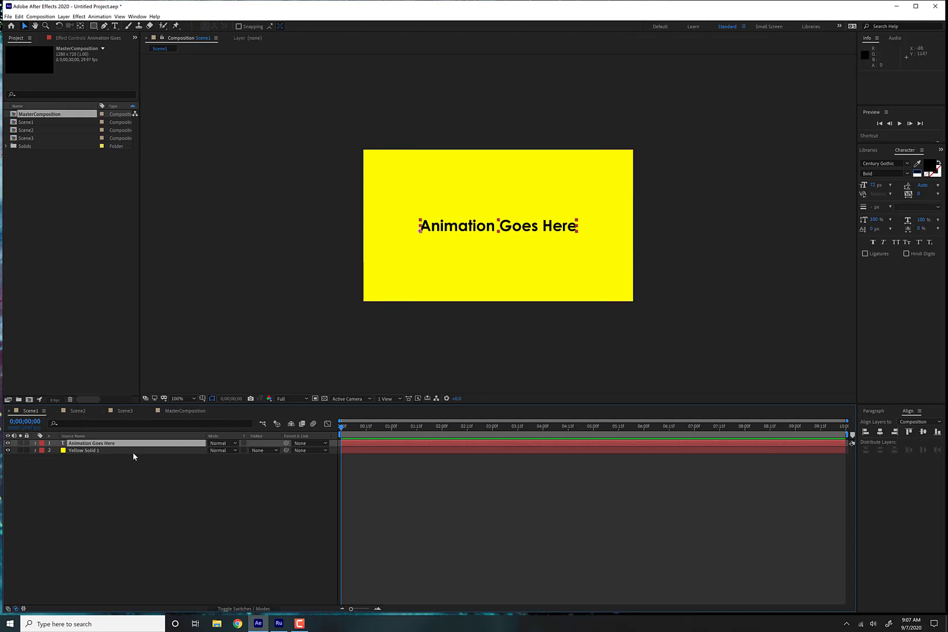
left_click(77, 411)
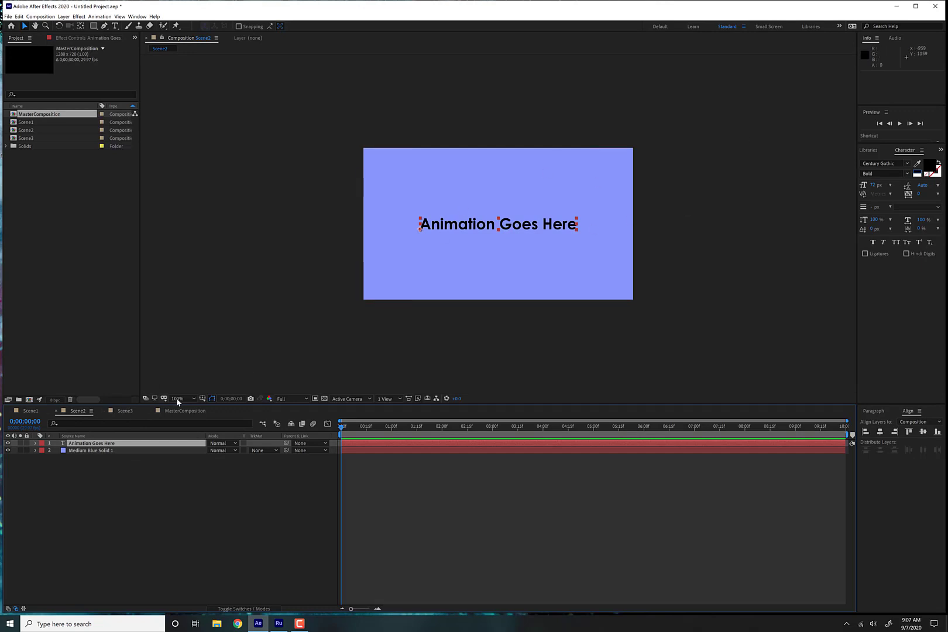
left_click(121, 411)
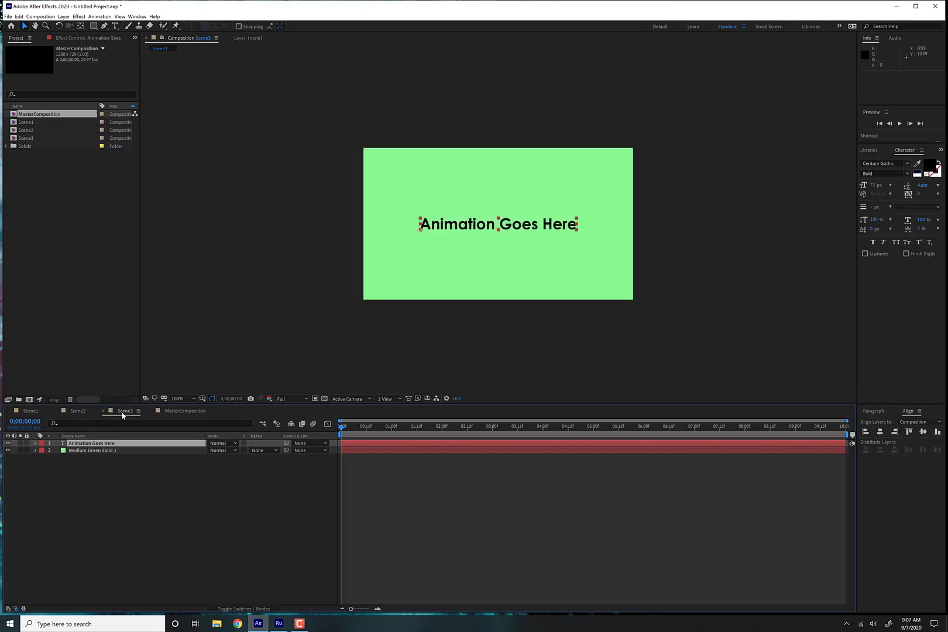
left_click(76, 412)
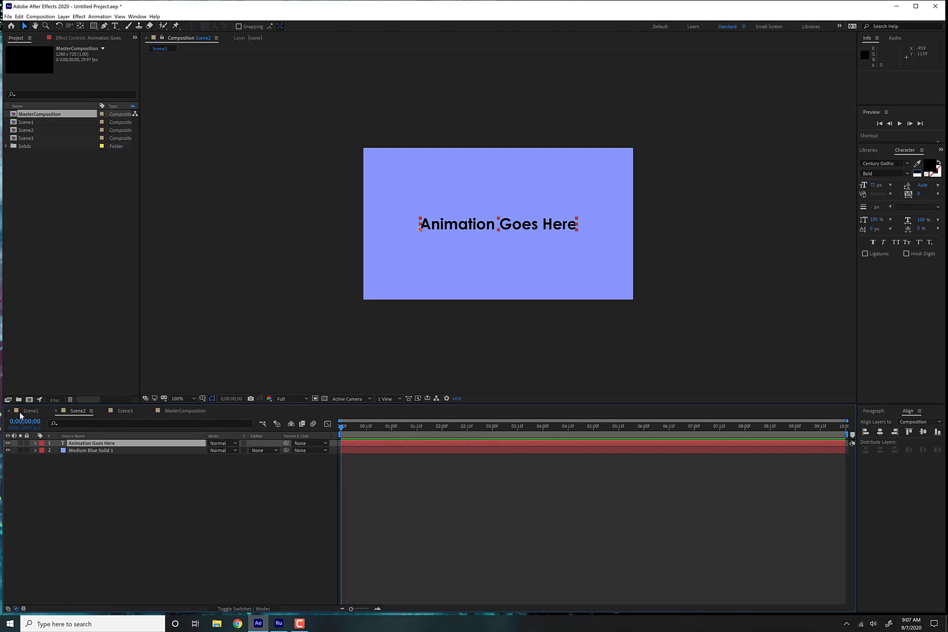
left_click(20, 414)
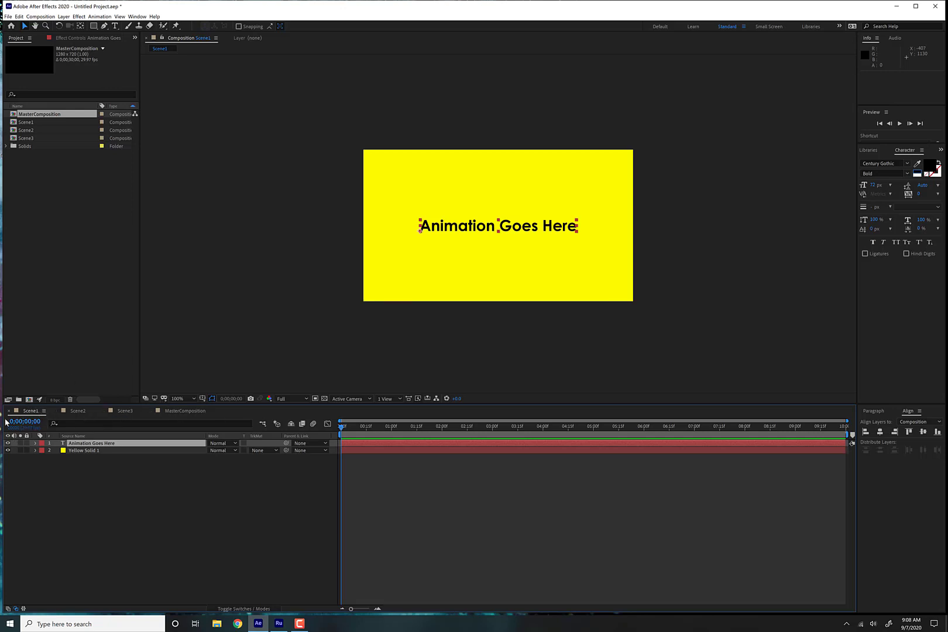
- Select the three scenes in the project, scrub MasterComposition near its end, then end on Scene3
left_click(23, 124)
left_click(22, 131)
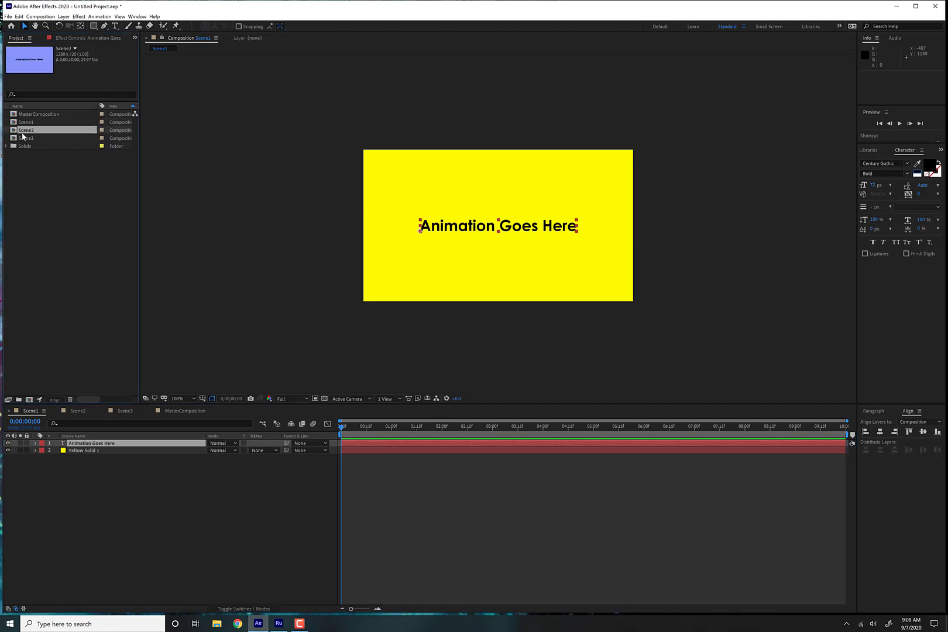
left_click(24, 138)
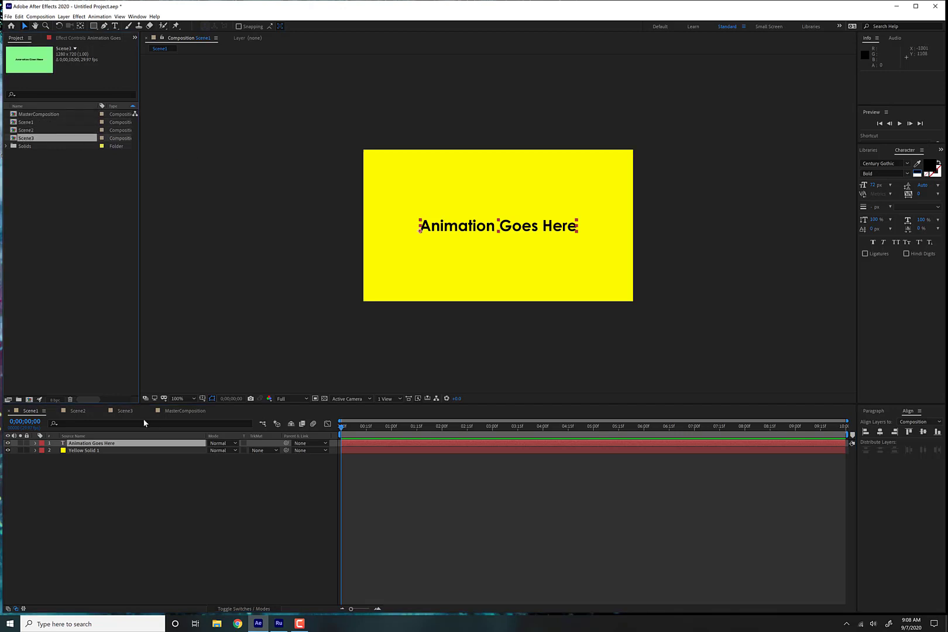
left_click(184, 411)
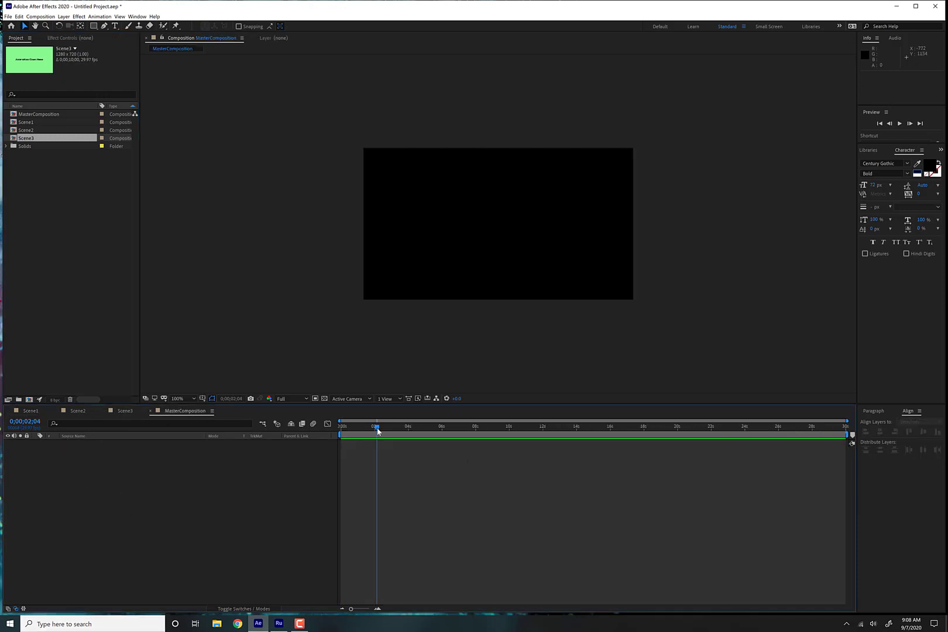
left_click_drag(378, 430, 638, 438)
left_click(45, 410)
left_click(74, 411)
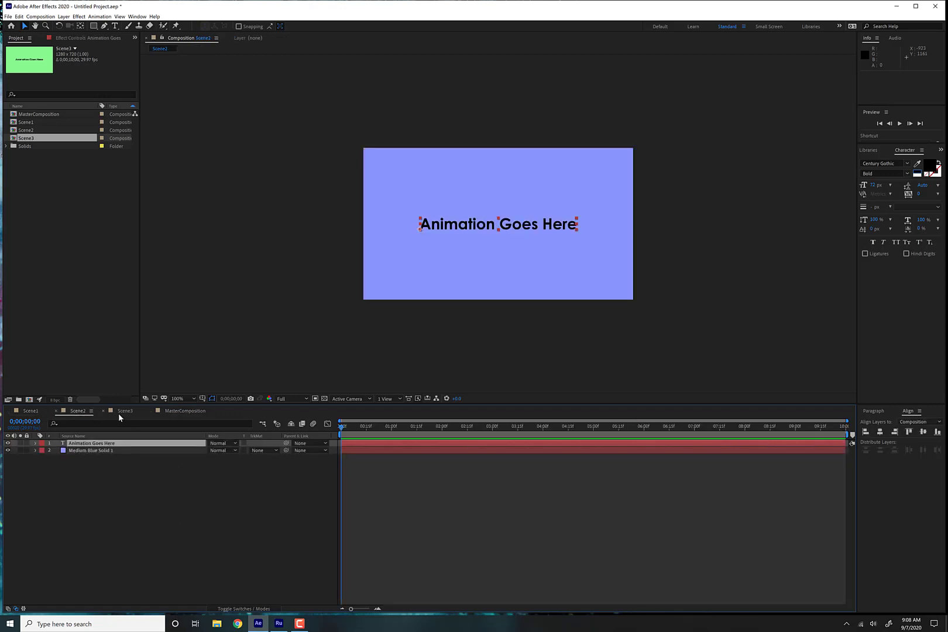
left_click(120, 412)
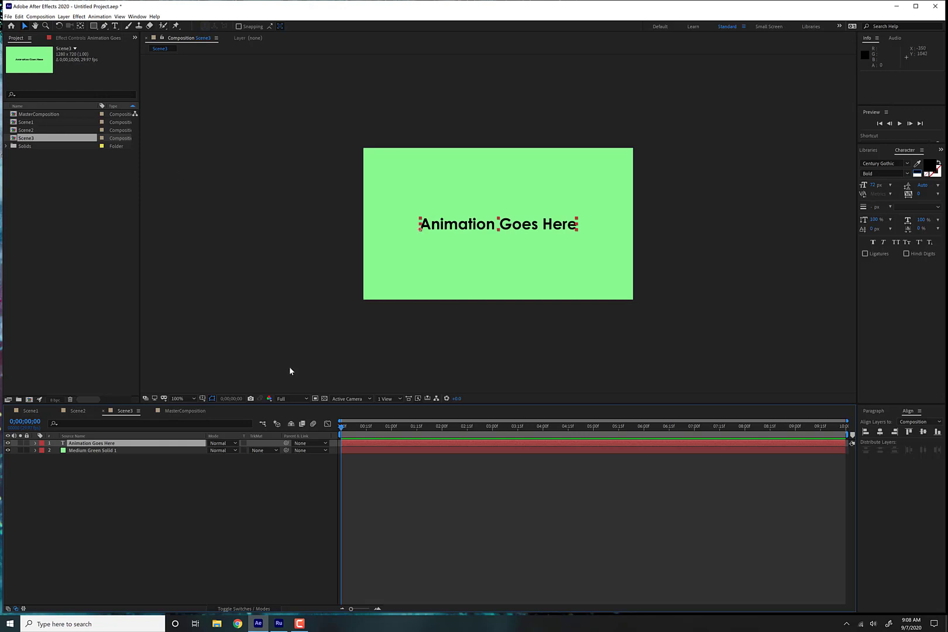
- Toggle between MasterComposition and Scene1, then select Scene1 through Scene3 in the project list
left_click(186, 410)
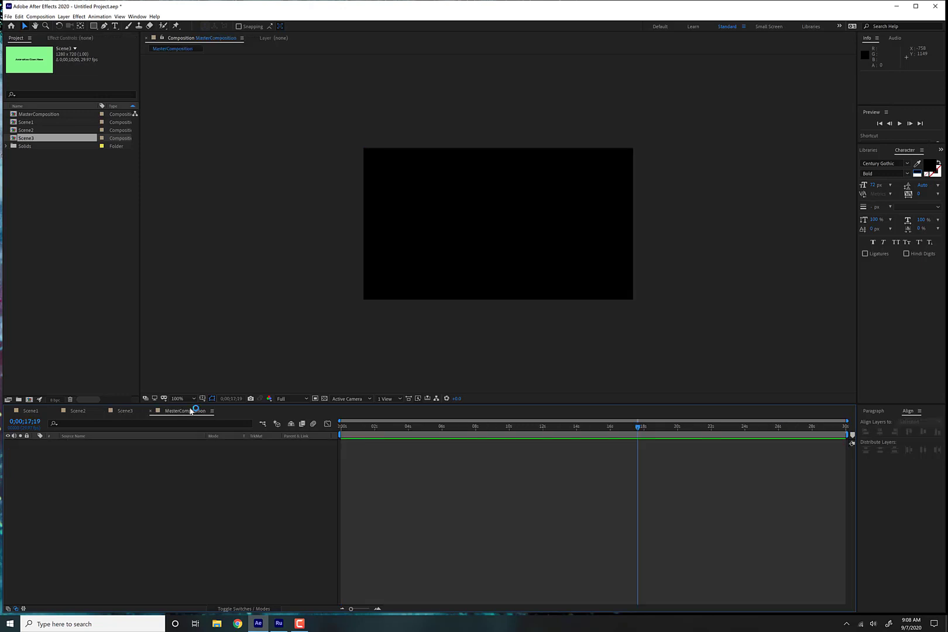
left_click(32, 410)
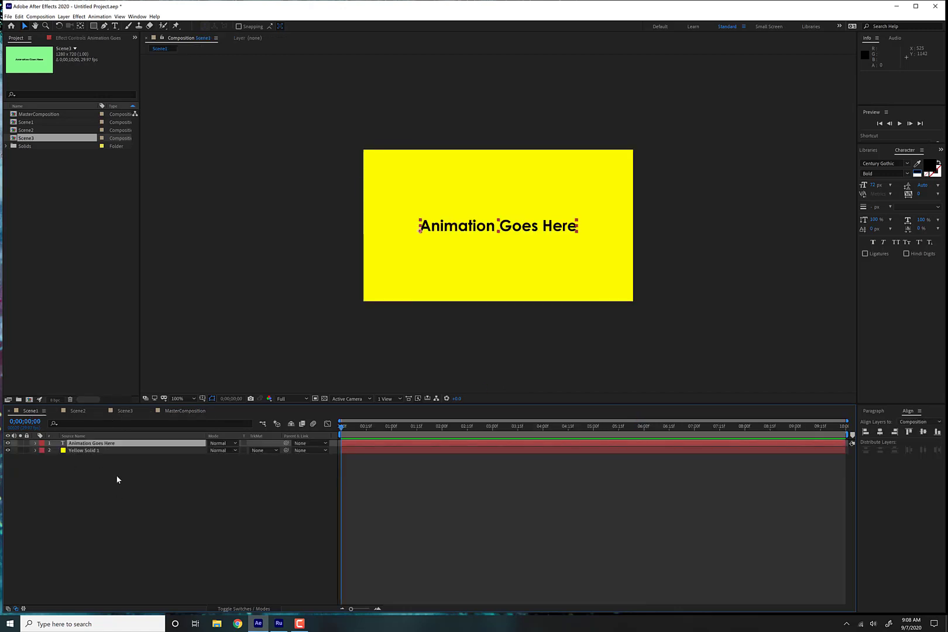
left_click(164, 411)
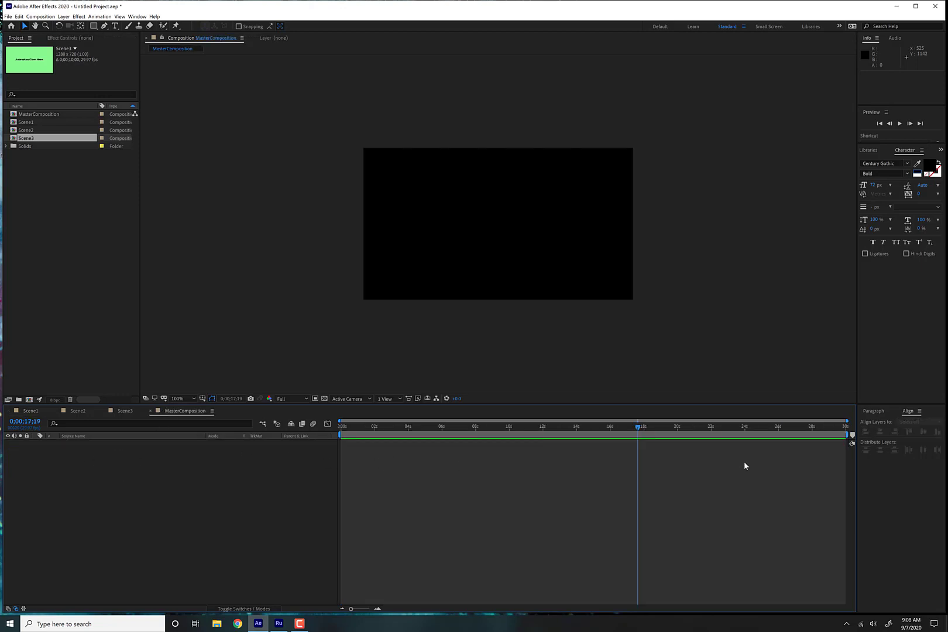
left_click(24, 411)
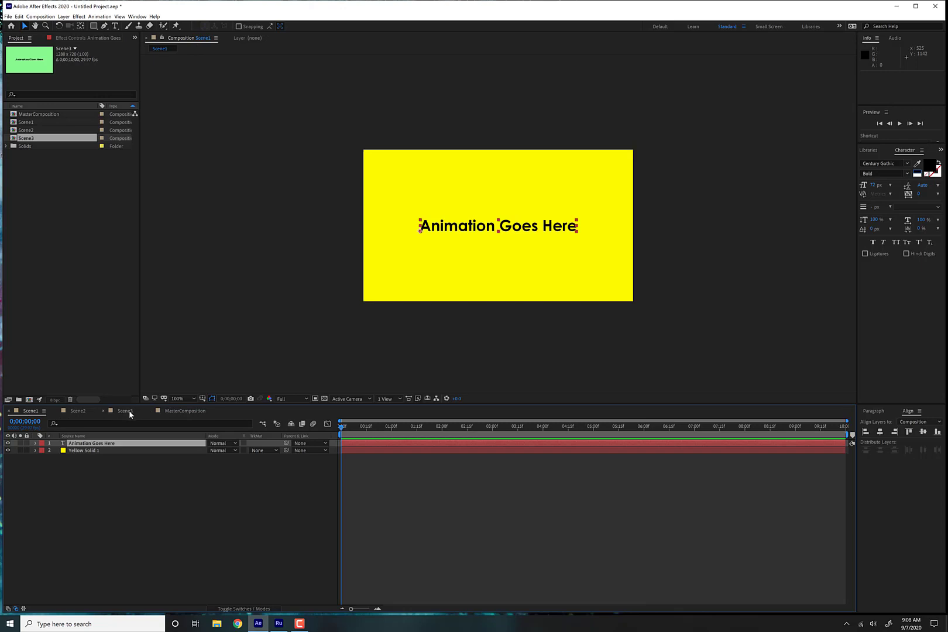
left_click(194, 411)
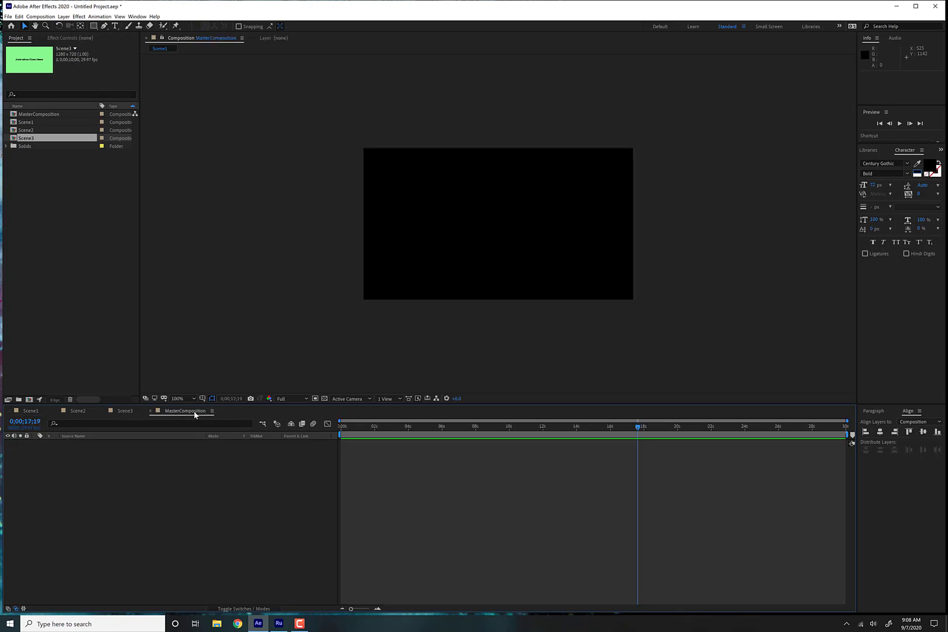
left_click(33, 124)
left_click(34, 138, "shift")
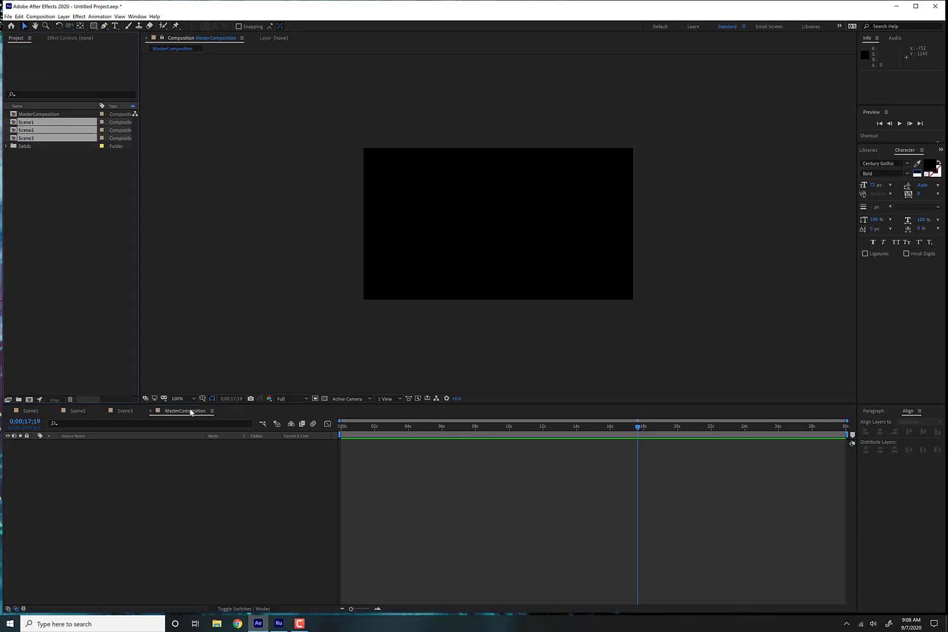
- Check MasterComposition's settings (1280×720, 29.97 fps, 30 seconds) and cancel without changes
left_click(63, 16)
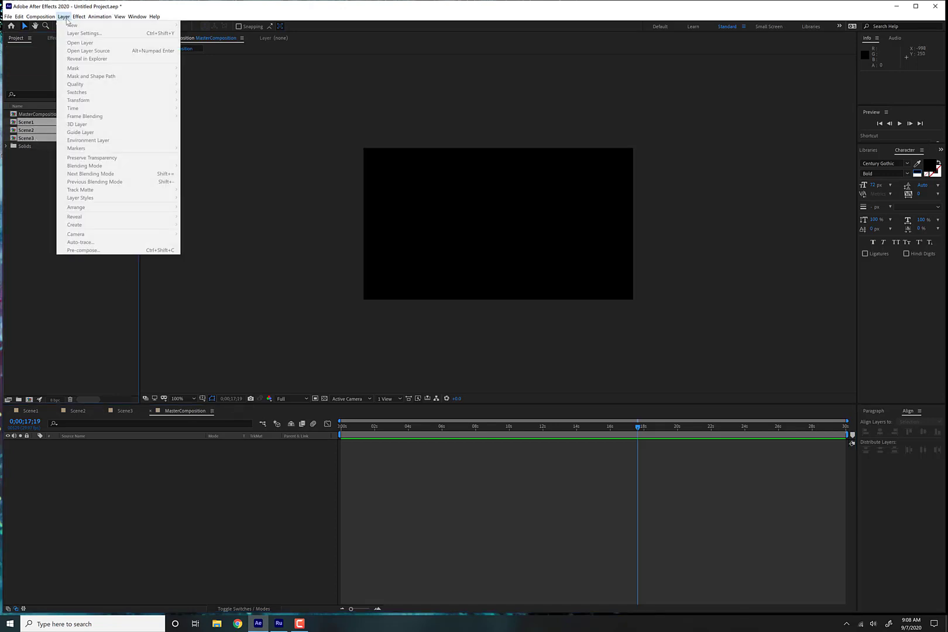
left_click(64, 17)
left_click(40, 16)
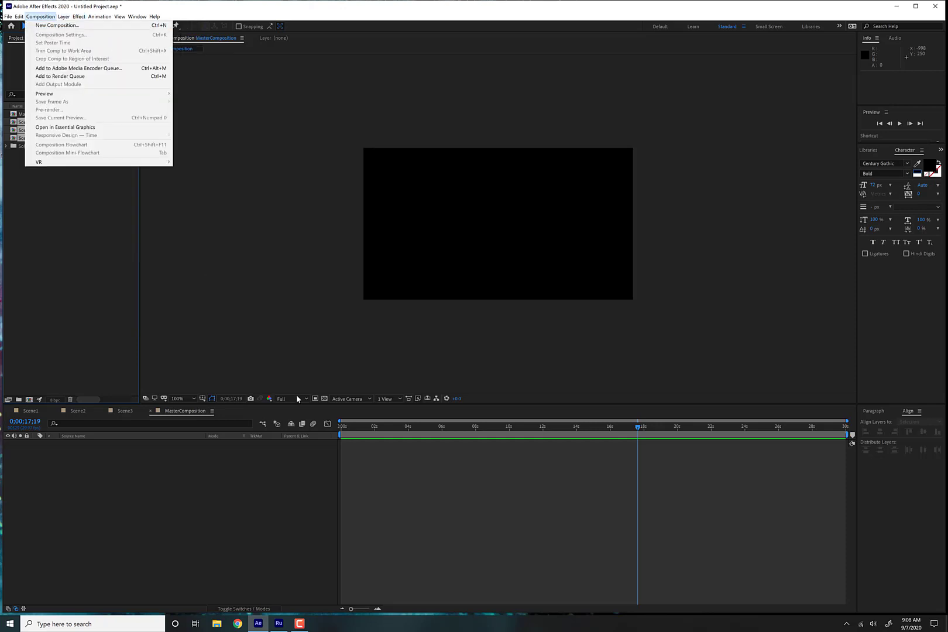
left_click(198, 395)
left_click(76, 301)
left_click(51, 115)
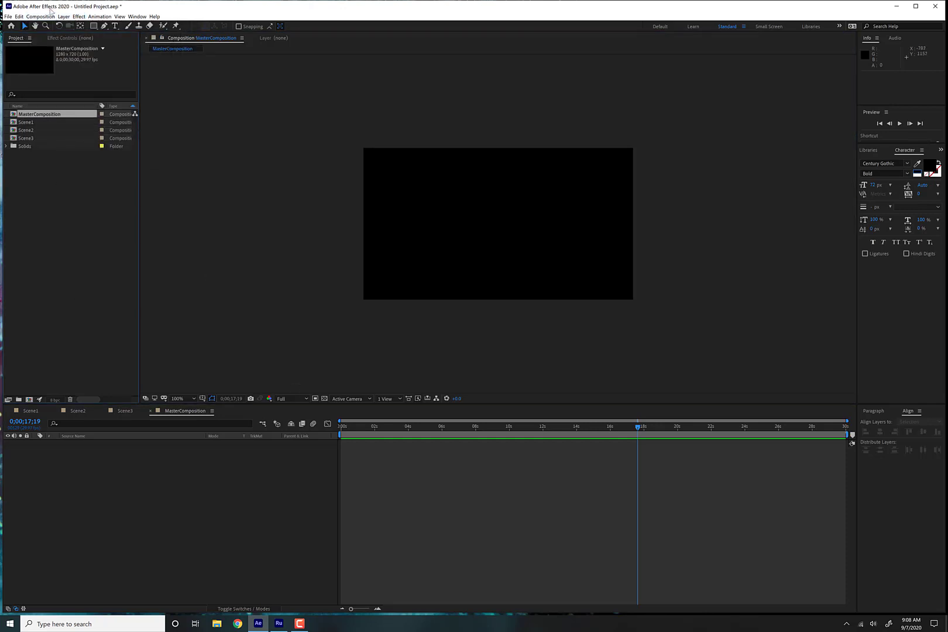
left_click(42, 17)
left_click(59, 35)
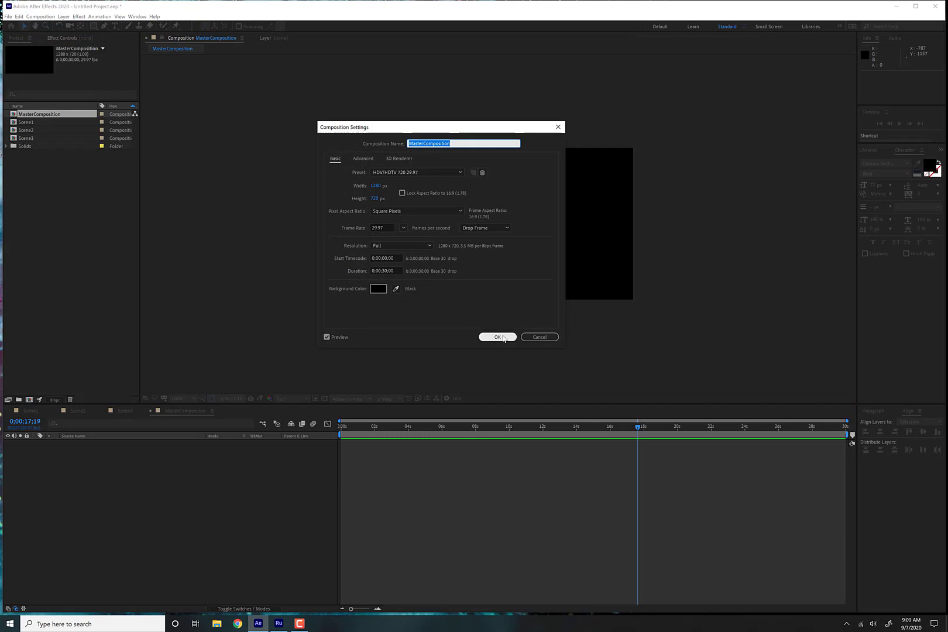
left_click(538, 339)
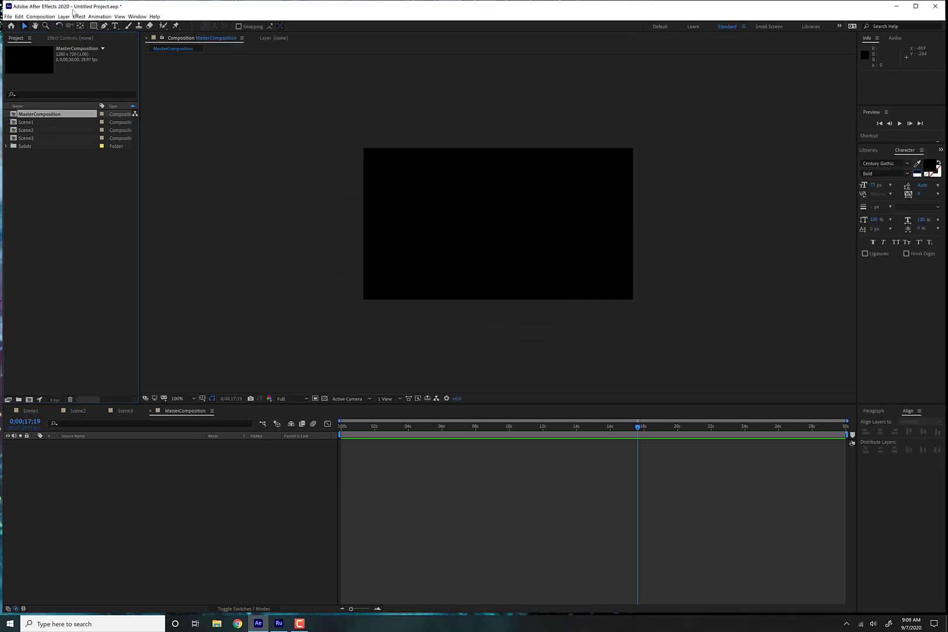
- Add Scene1, Scene2 and Scene3 as layers in MasterComposition, undoing a trial shift of Scene2
left_click(41, 122)
left_click(41, 138, "shift")
left_click_drag(47, 125, 67, 499)
left_click(120, 498)
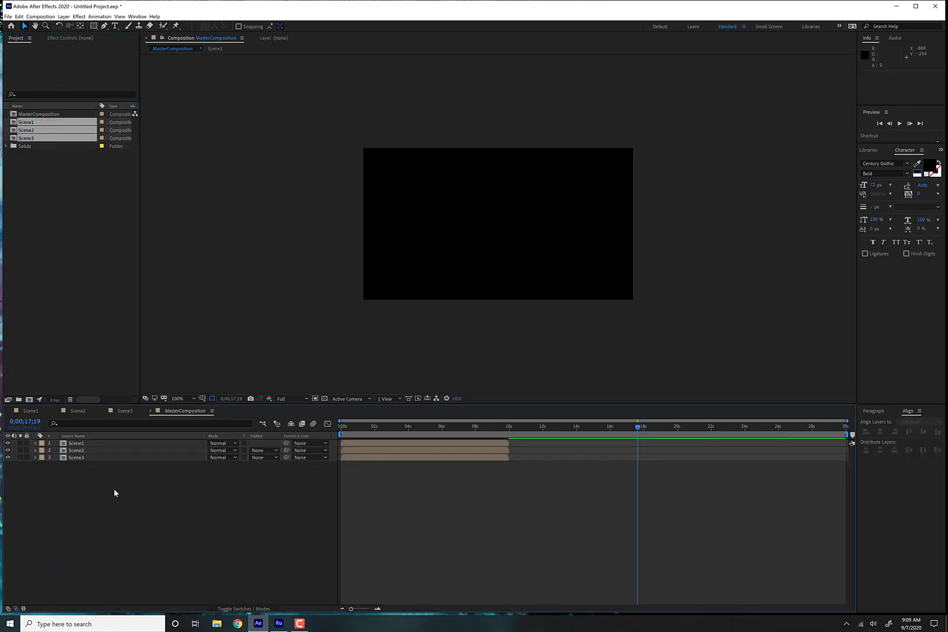
left_click_drag(353, 433, 371, 444)
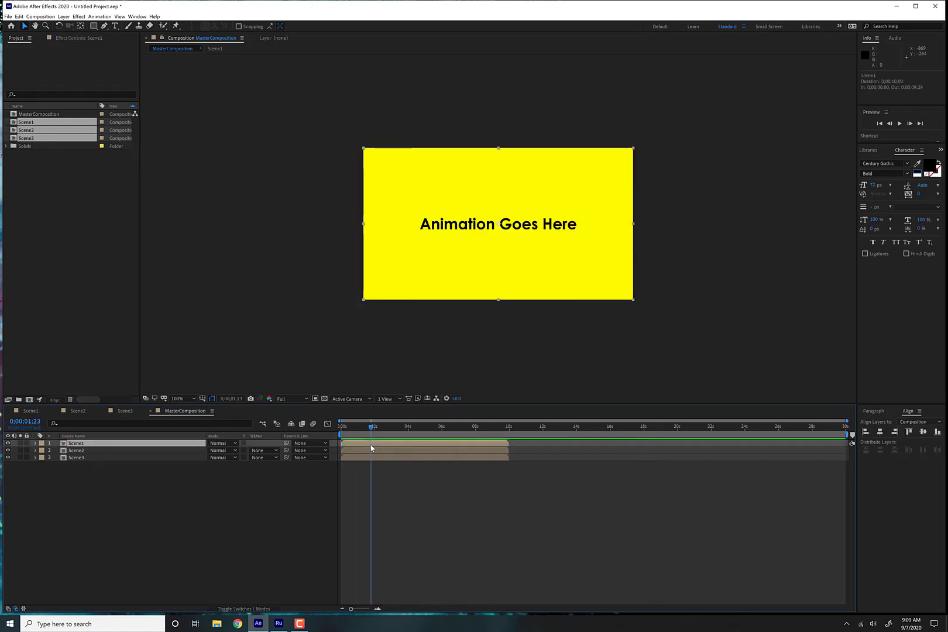
left_click(371, 450)
left_click(372, 460)
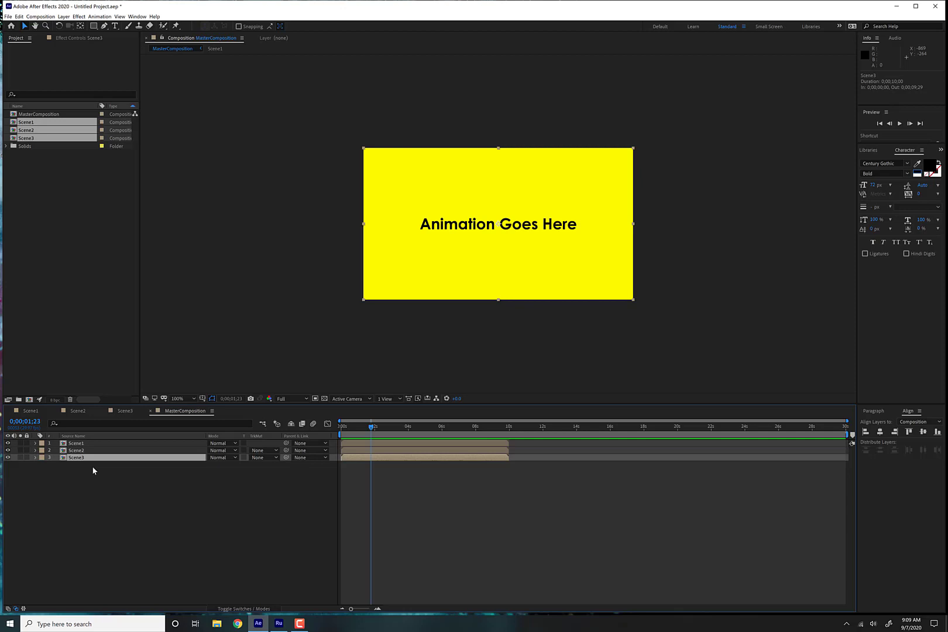
left_click(91, 482)
left_click_drag(366, 450, 537, 454)
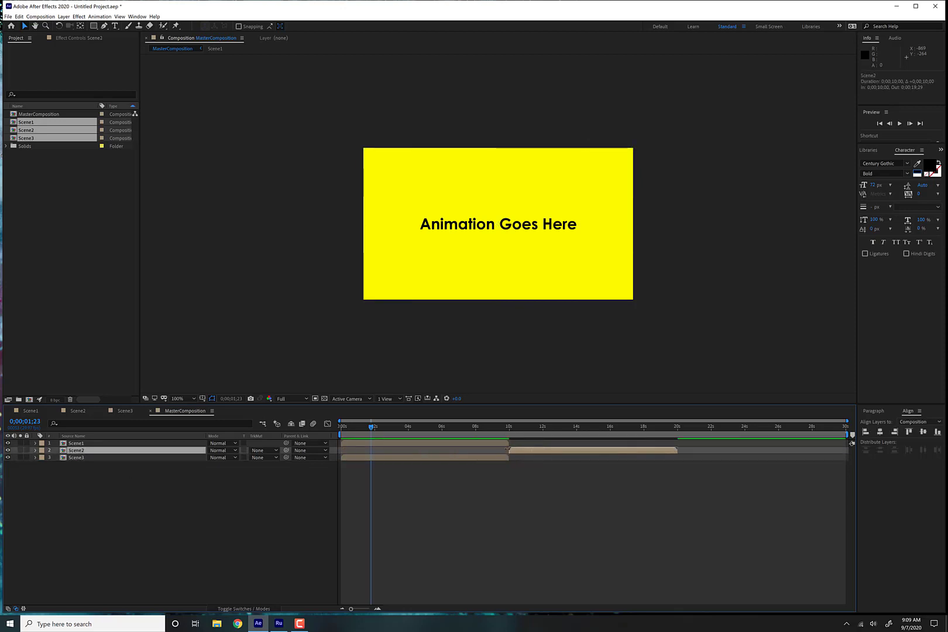
key("ctrl+z")
- Sequence the three scene layers end to end with Keyframe Assistant's Sequence Layers
left_click(132, 444)
left_click(121, 457, "shift")
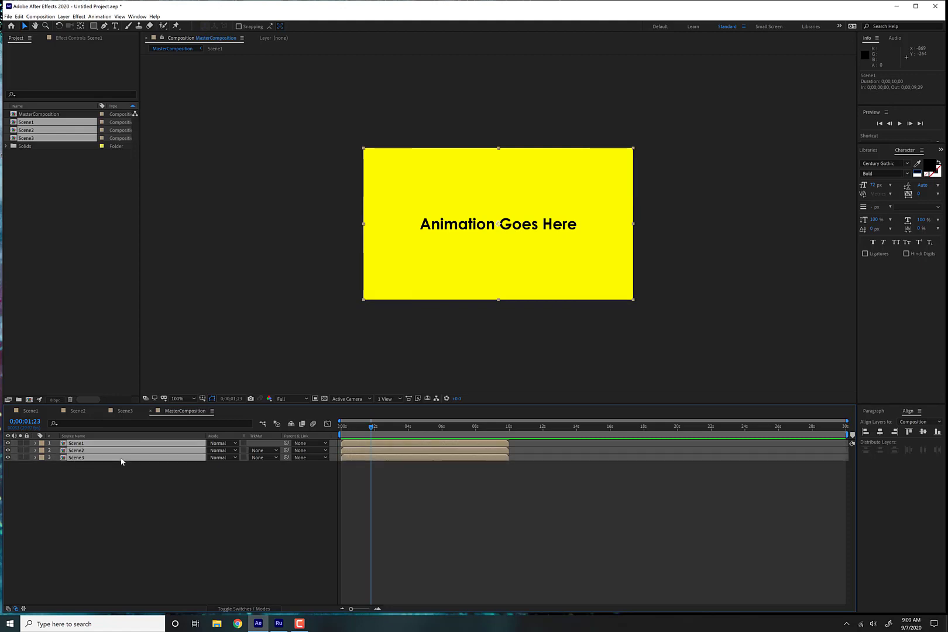
left_click(99, 17)
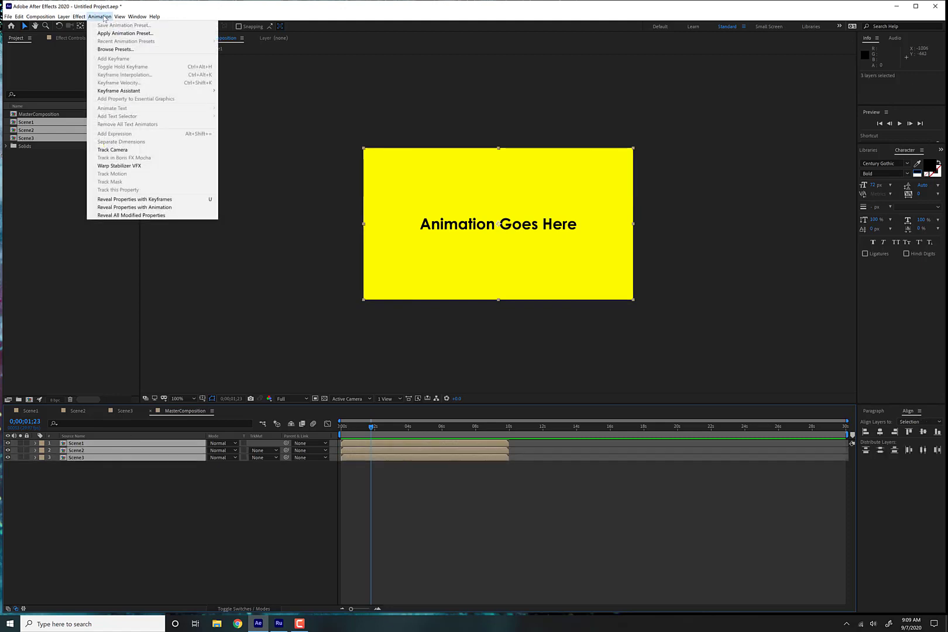
mouse_move(155, 92)
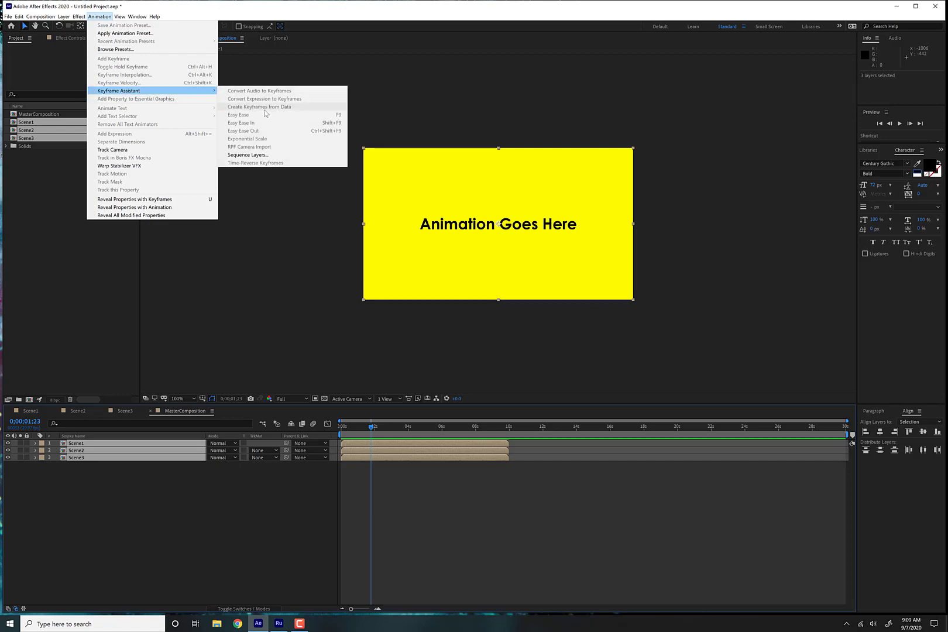
left_click(263, 155)
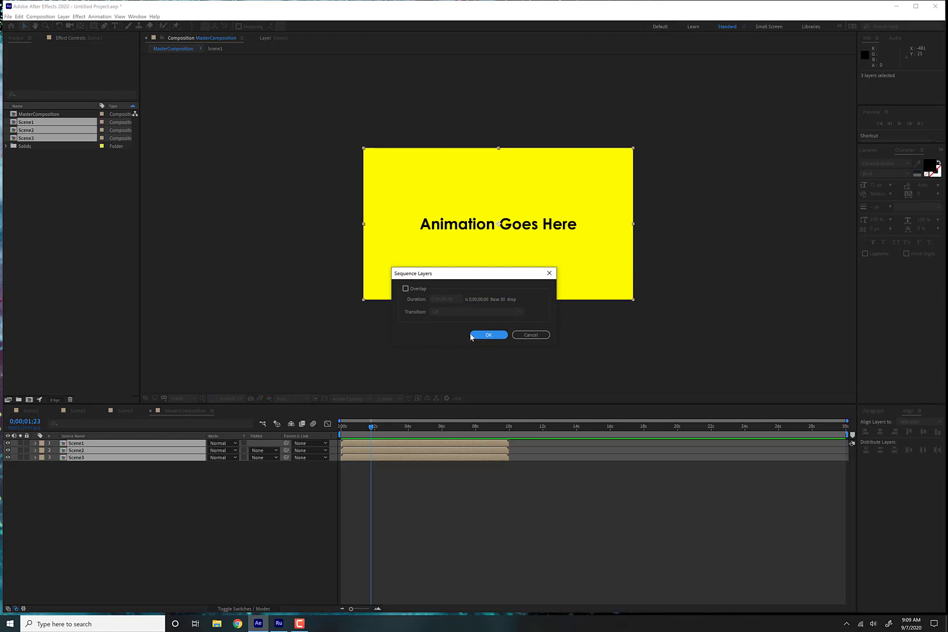
left_click(488, 335)
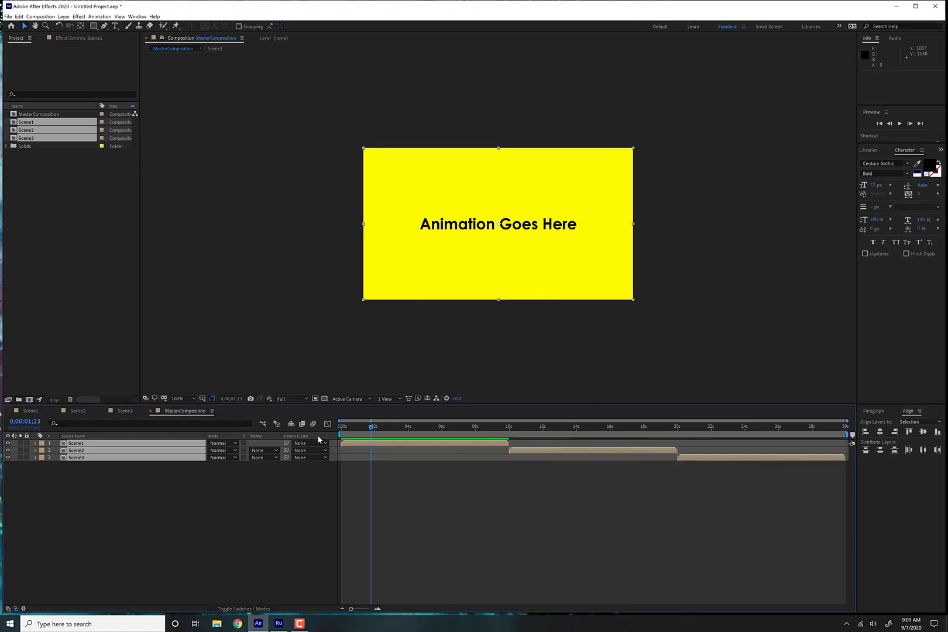
- Scrub MasterComposition to preview Scene1–3 playing back-to-back, then deselect all layers
left_click(355, 435)
left_click(472, 435)
left_click_drag(531, 435, 408, 435)
left_click(352, 431)
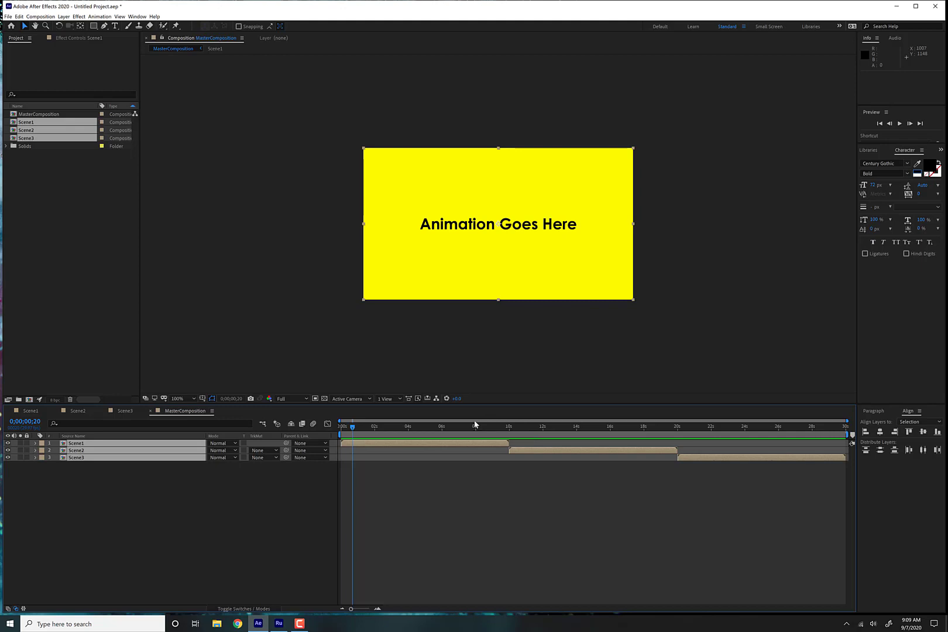
left_click(153, 478)
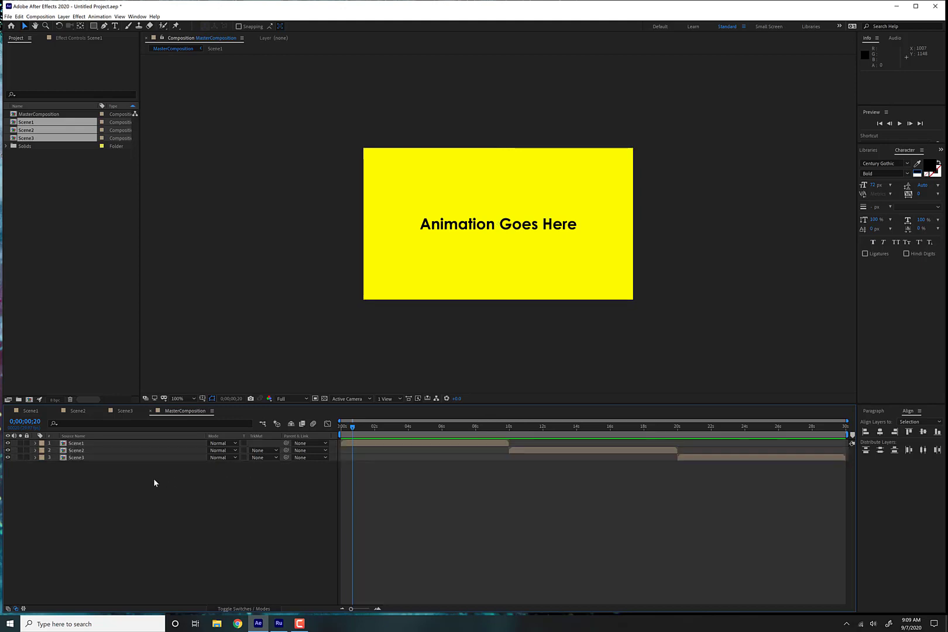
left_click(31, 17)
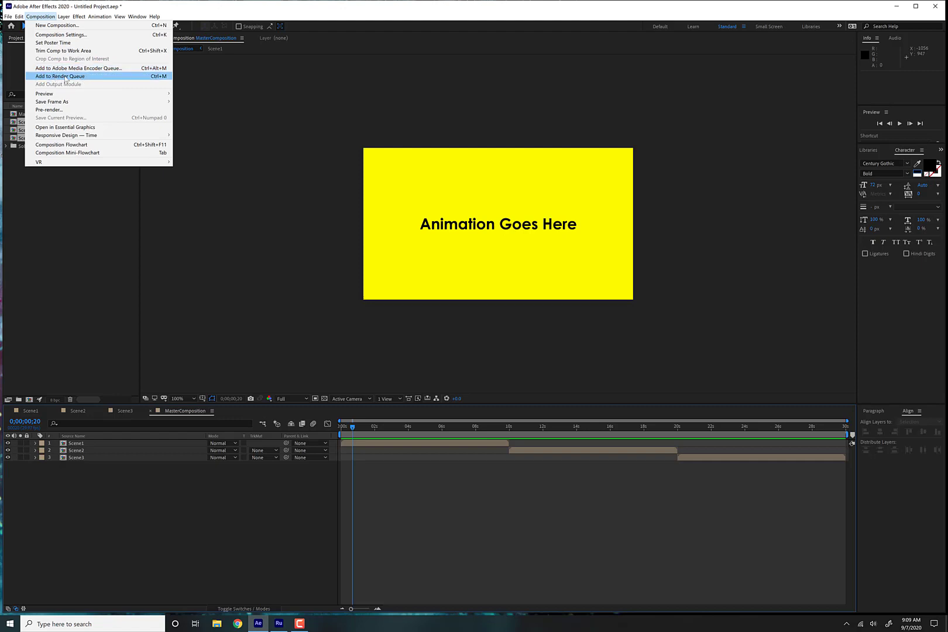
- Queue MasterComposition for rendering with a QuickTime output module using the Animation codec
left_click(65, 77)
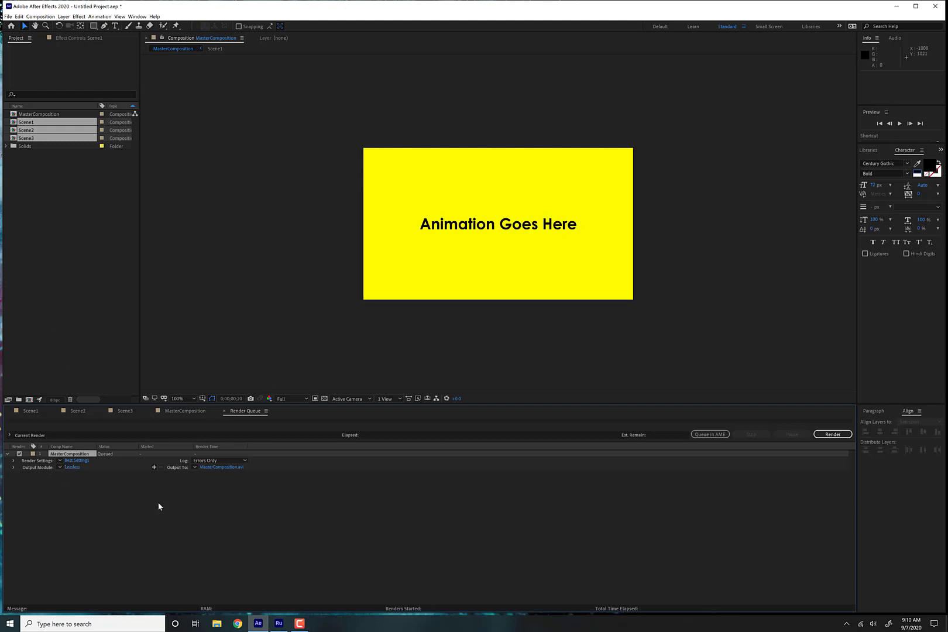
left_click(72, 467)
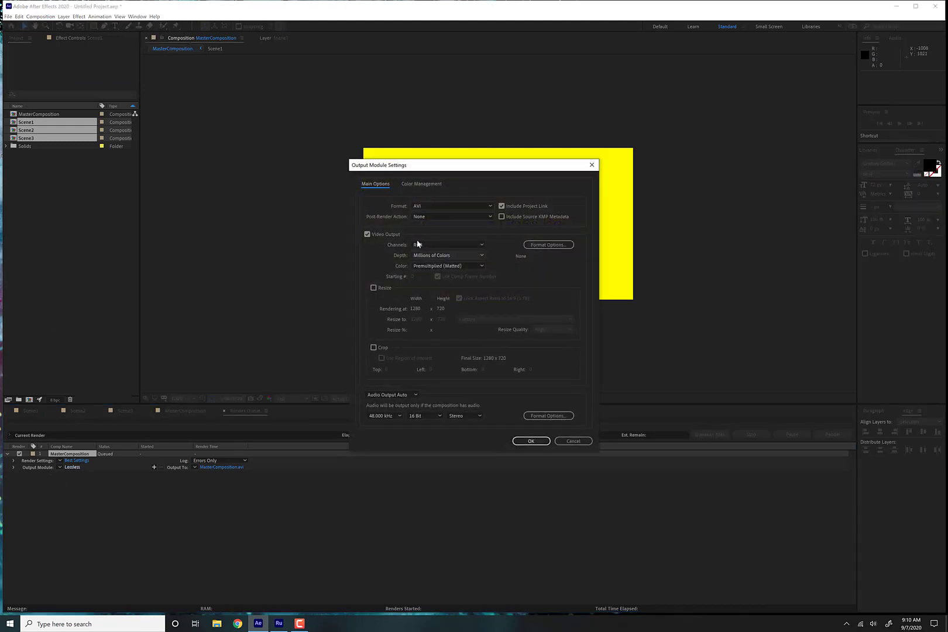
left_click(436, 207)
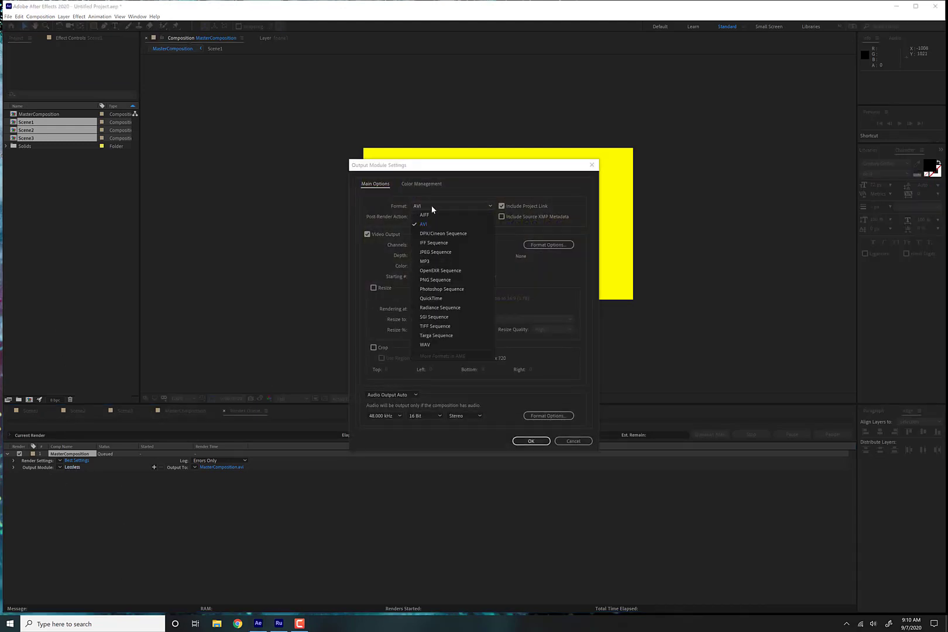
left_click(439, 299)
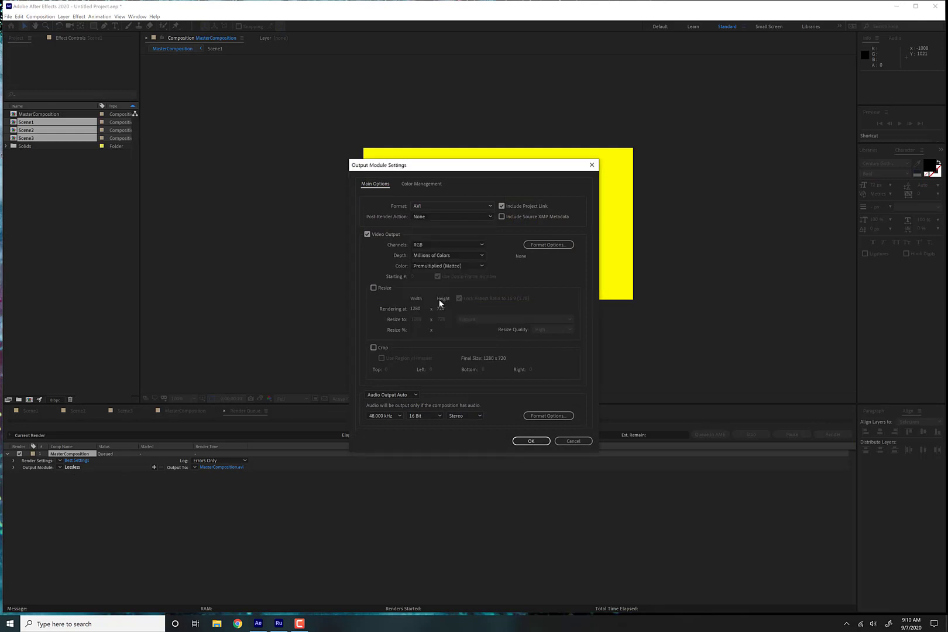
left_click(555, 246)
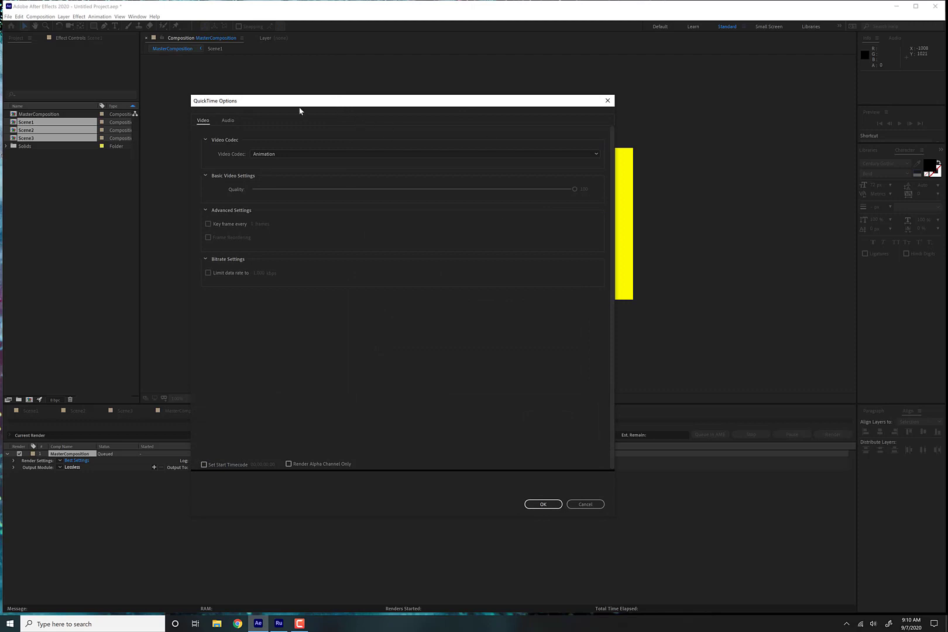
left_click_drag(335, 103, 488, 100)
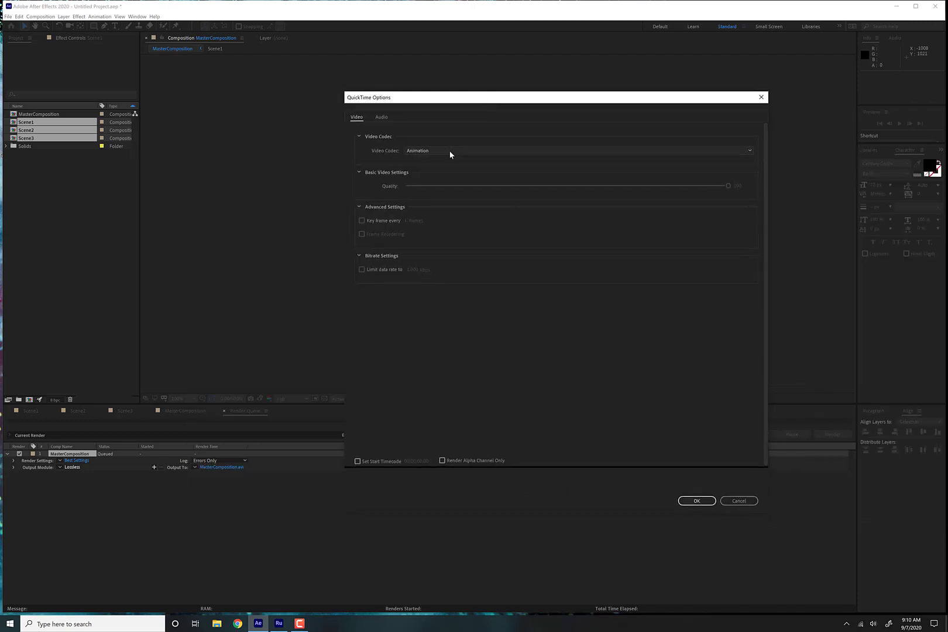
left_click(450, 151)
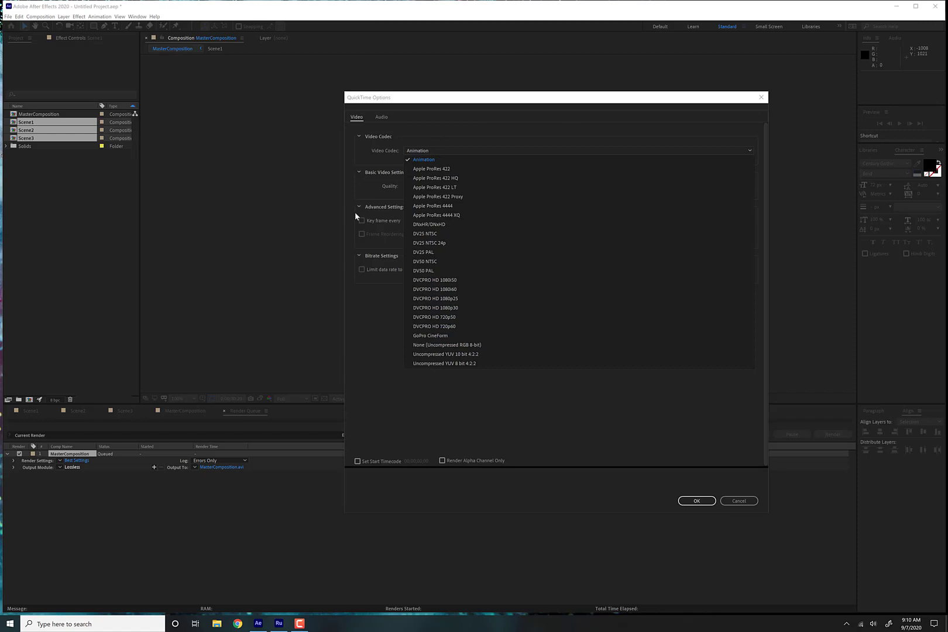
left_click(363, 181)
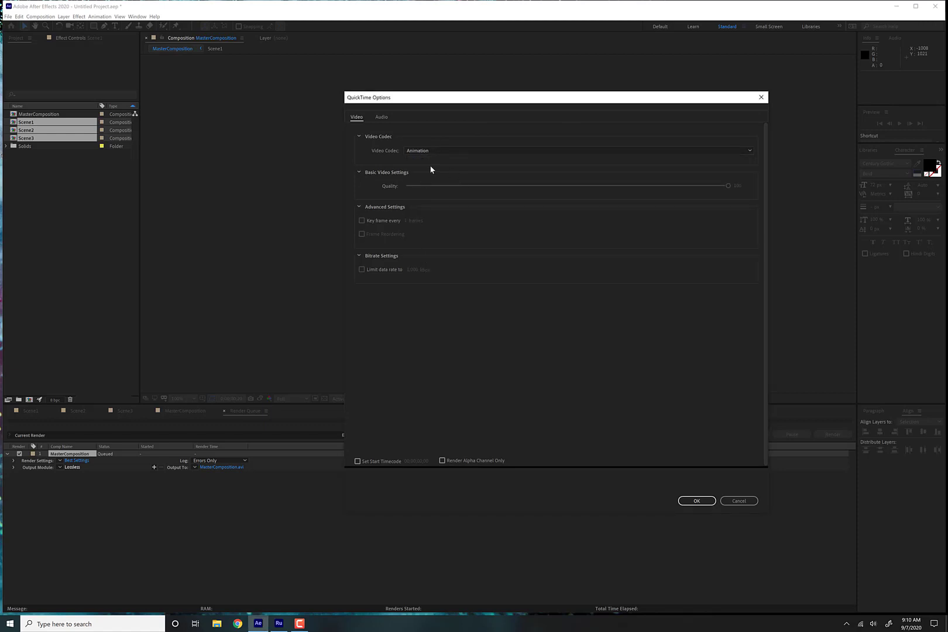
left_click(687, 502)
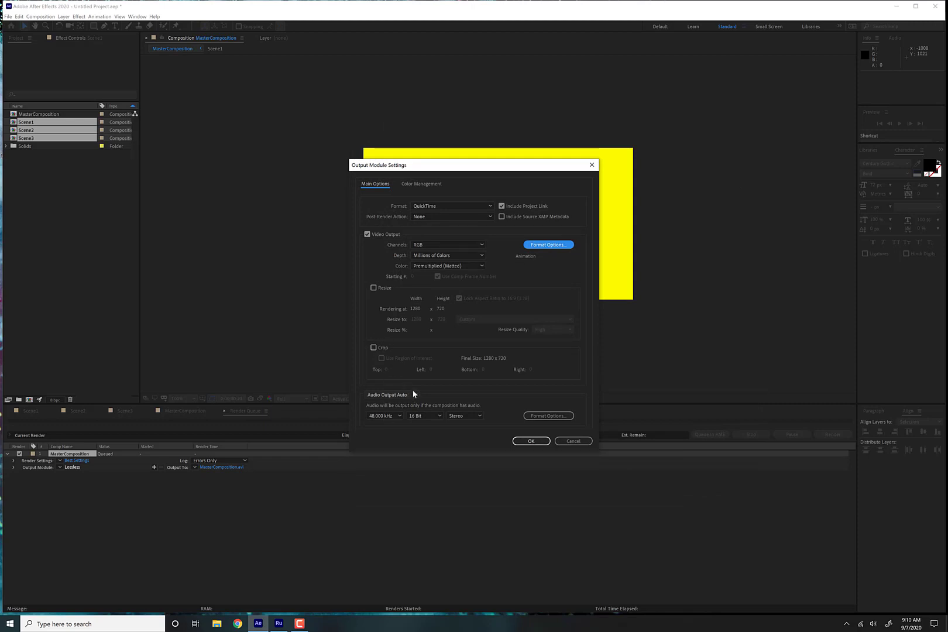
left_click(531, 441)
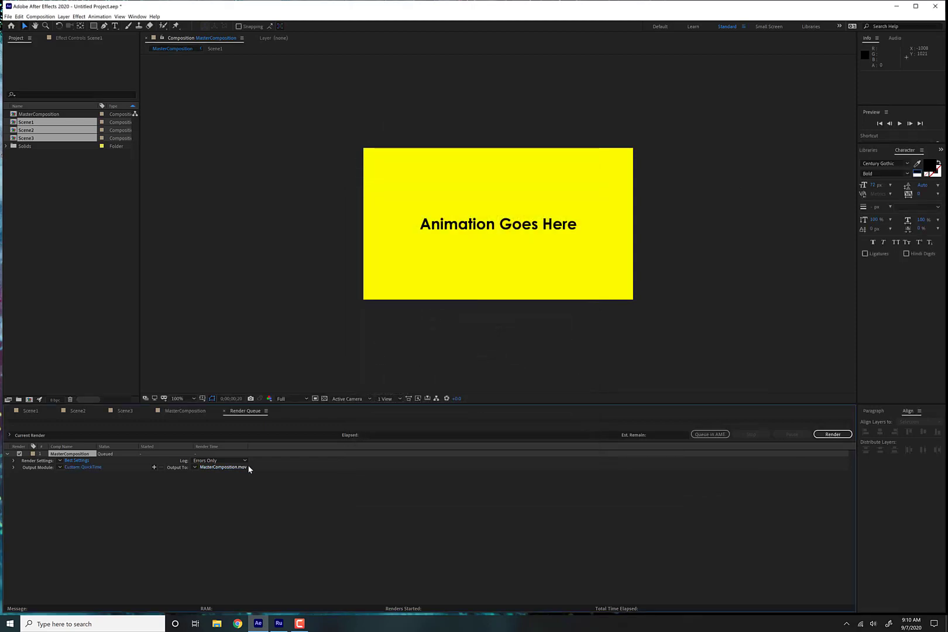
- Set the render output file to AERENDER.mov on the Desktop
left_click(215, 466)
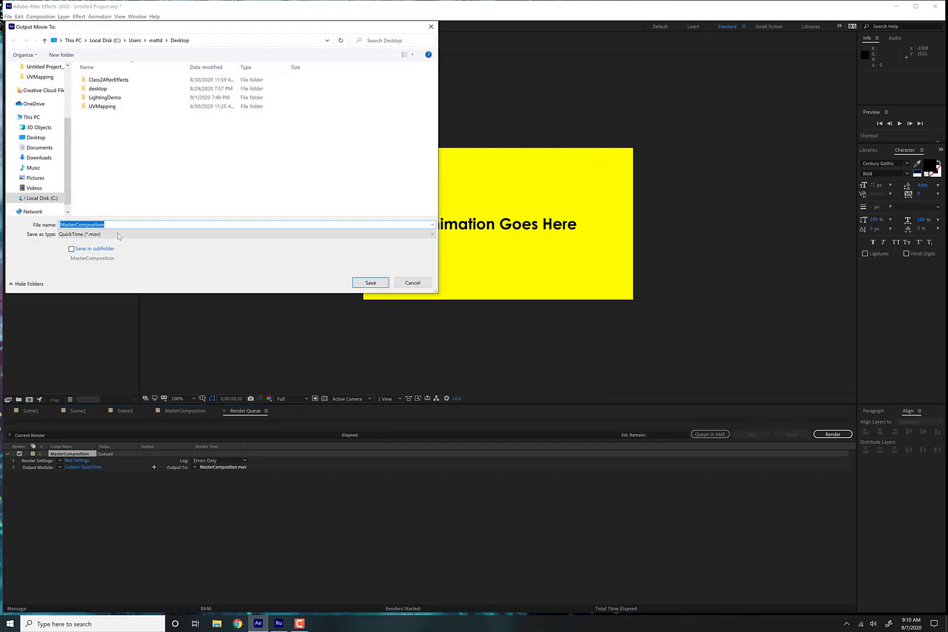
type("AE#")
left_click(377, 287)
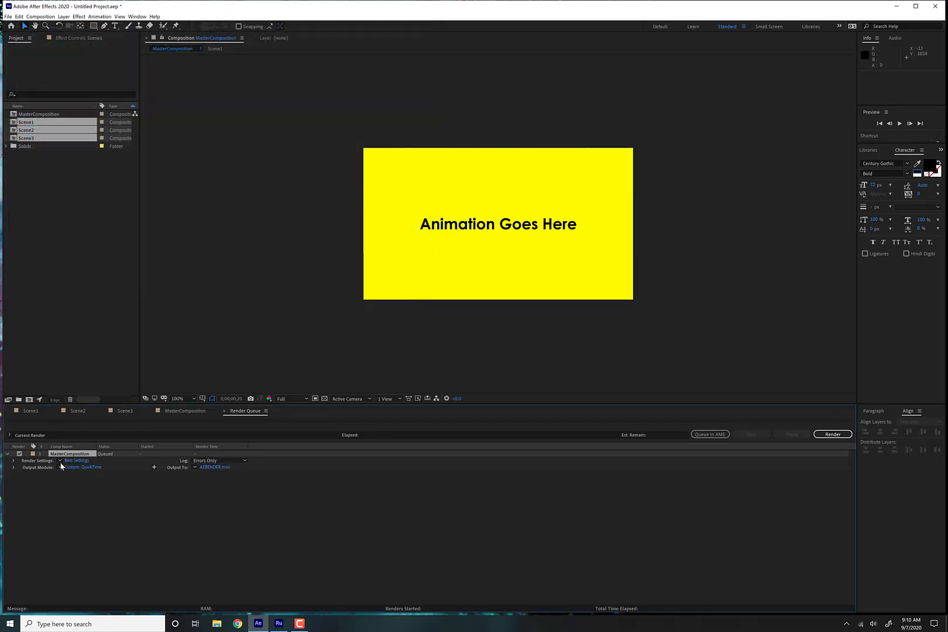
- Render MasterComposition to AERENDER.mov, then return to the Scene1 timeline
left_click(844, 435)
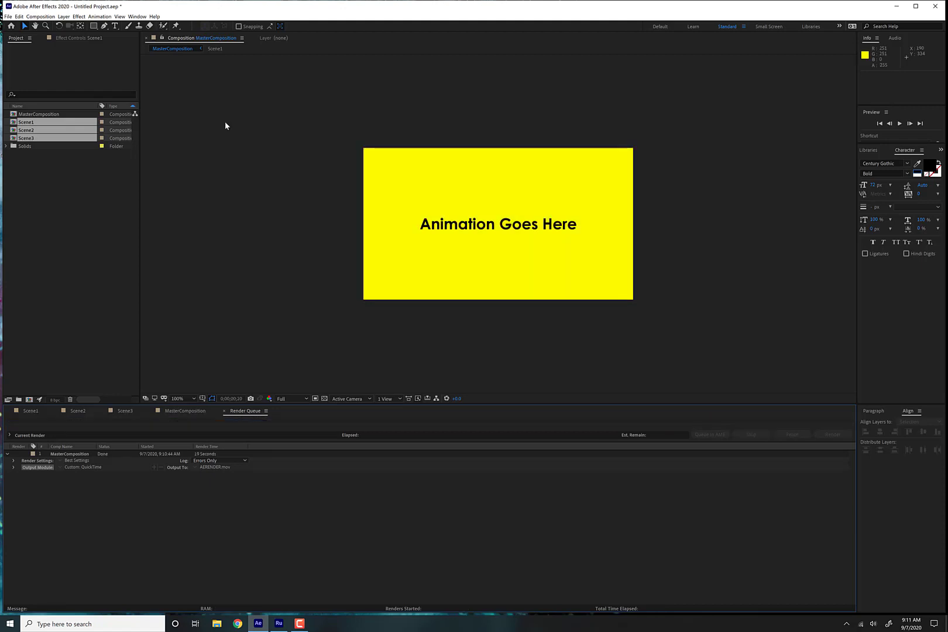
left_click(29, 411)
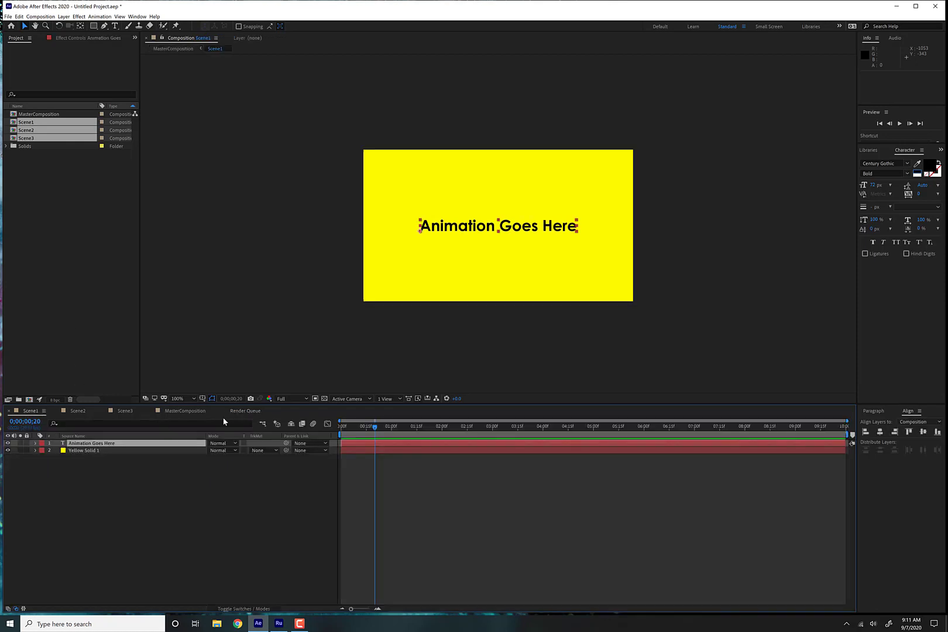
left_click(895, 7)
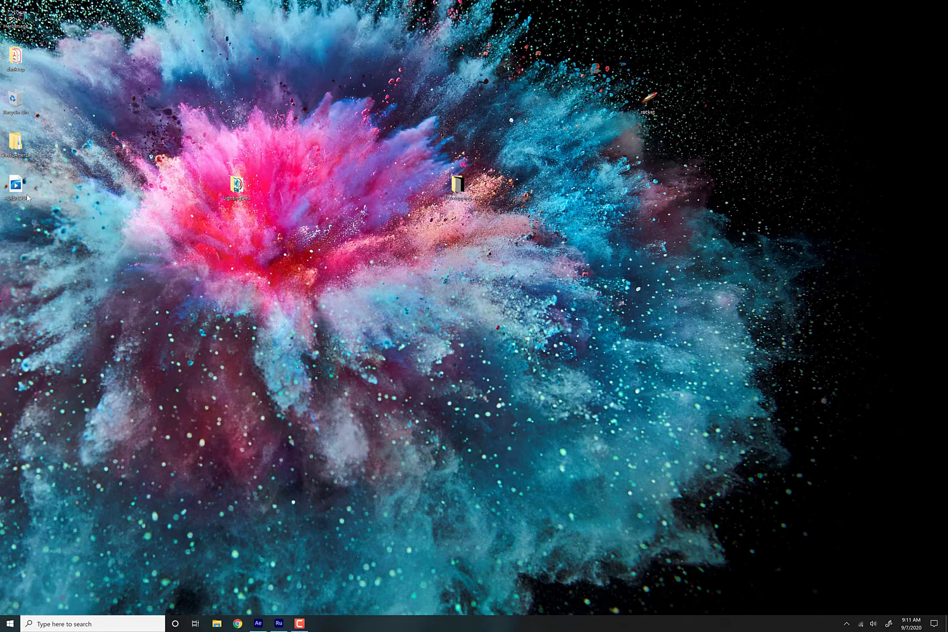
right_click(31, 209)
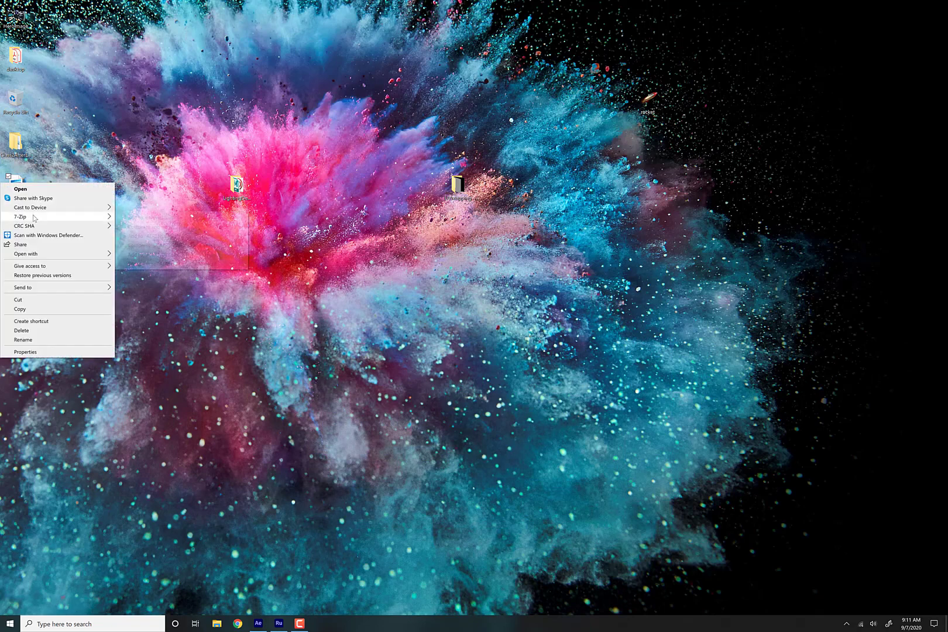
mouse_move(110, 256)
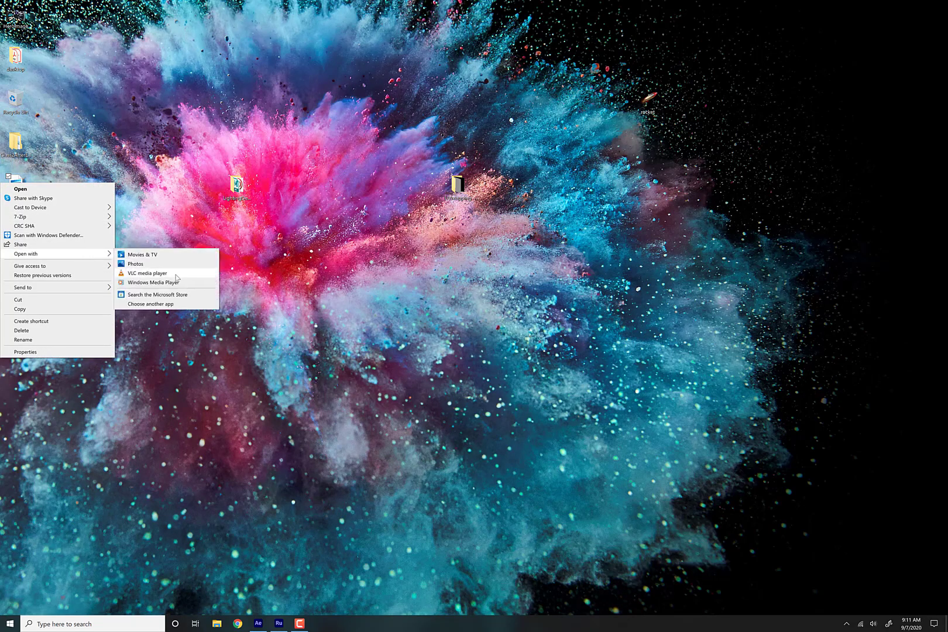
left_click(143, 273)
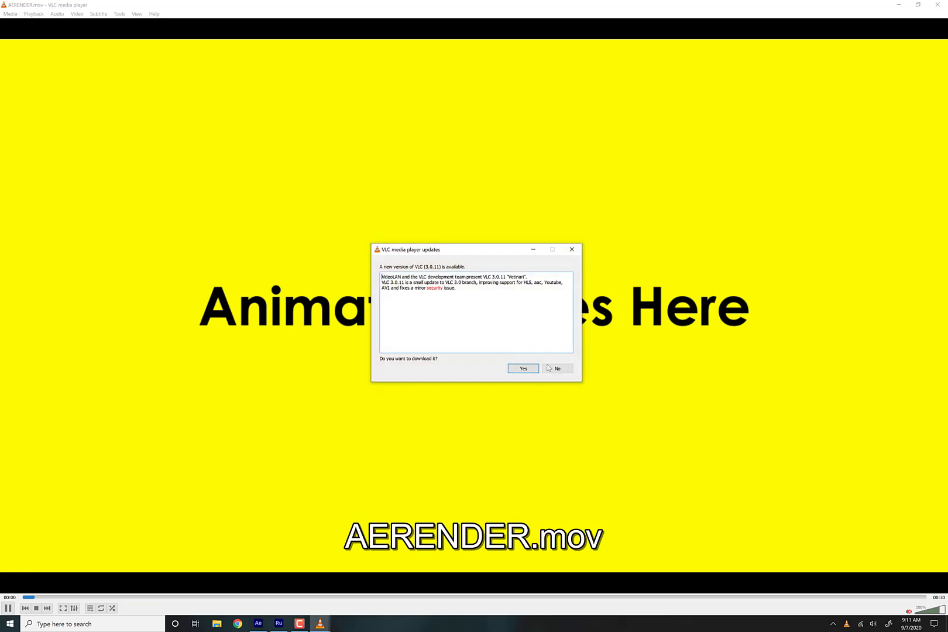
left_click(571, 249)
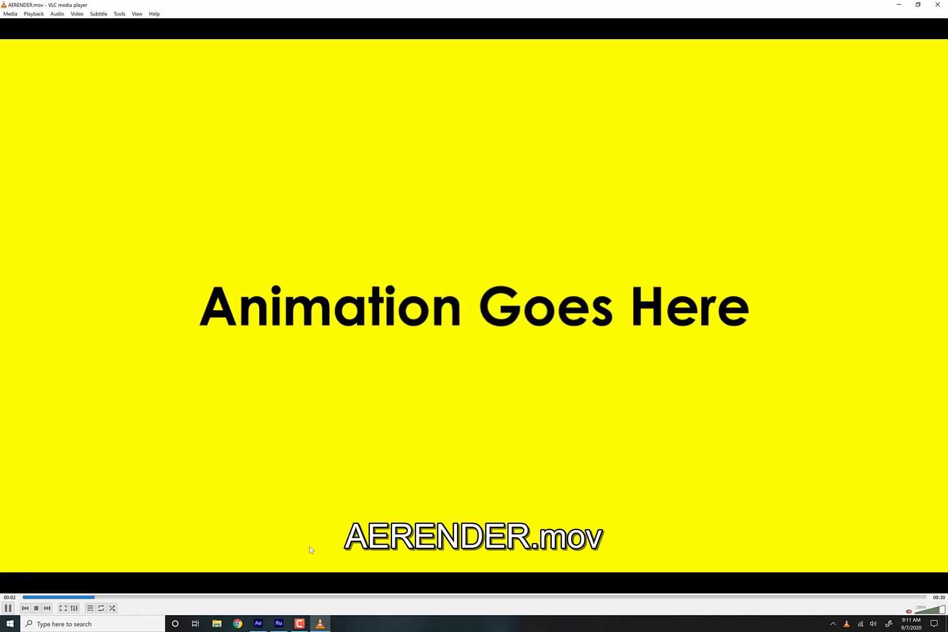
left_click(237, 598)
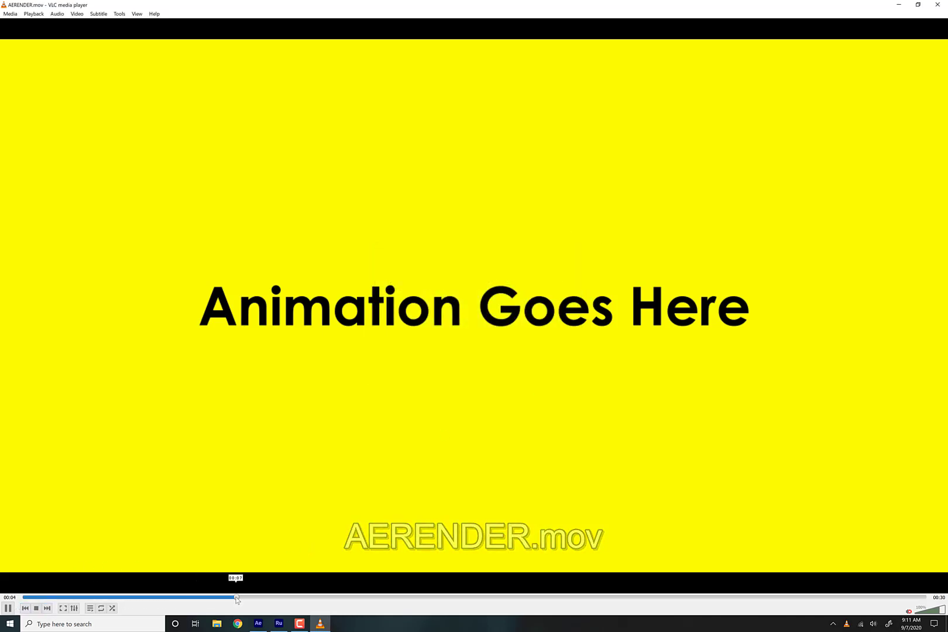
left_click(404, 597)
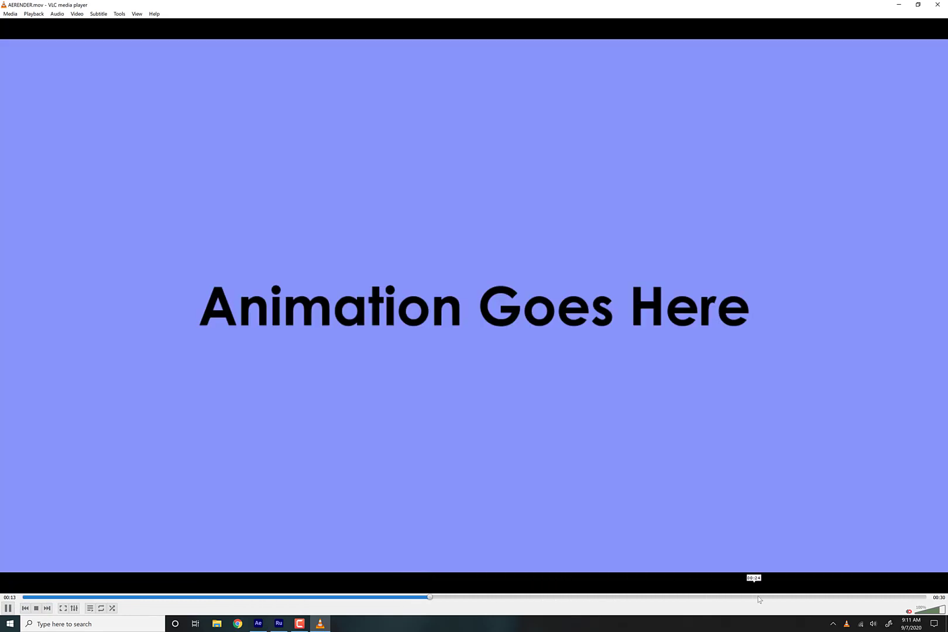
left_click(764, 597)
left_click(937, 4)
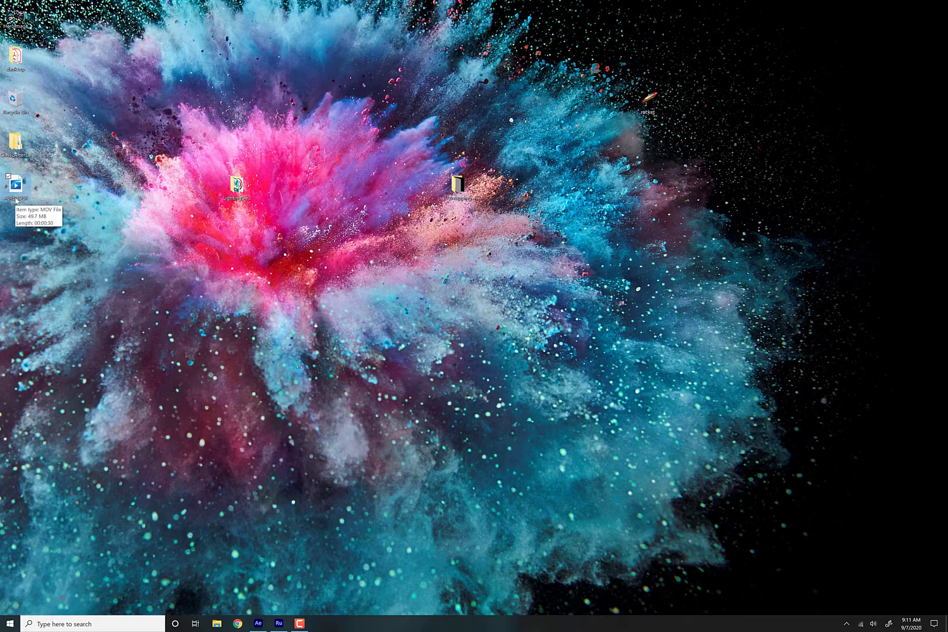
- Restore After Effects and add the Scene1 composition to the Render Queue
left_click(260, 629)
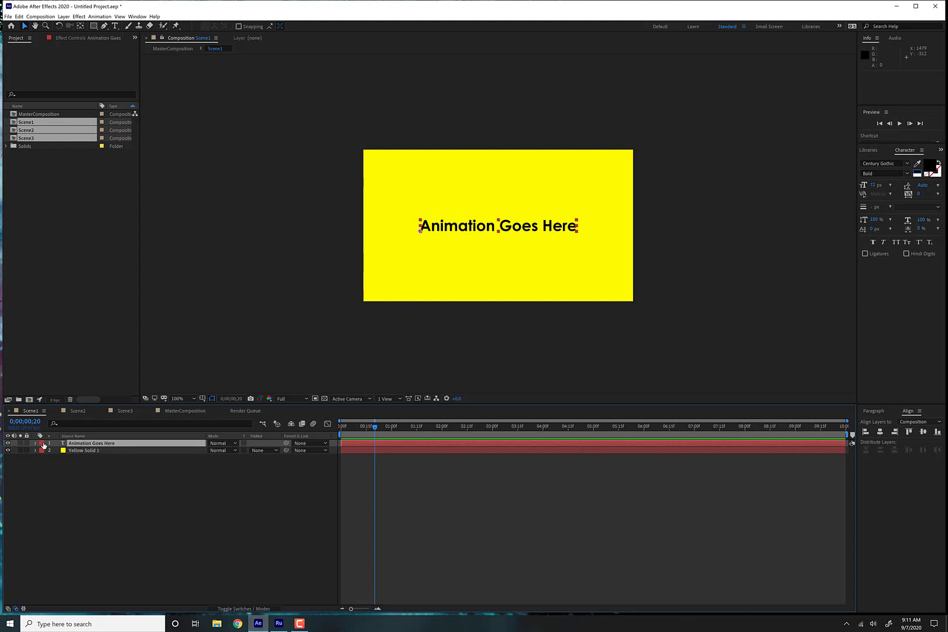
left_click(54, 223)
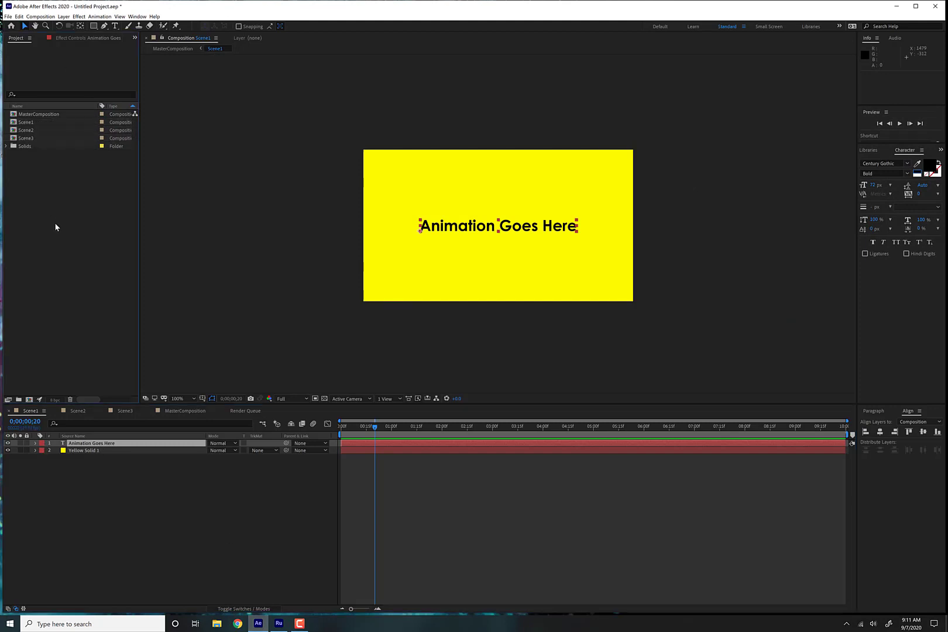
left_click(39, 125)
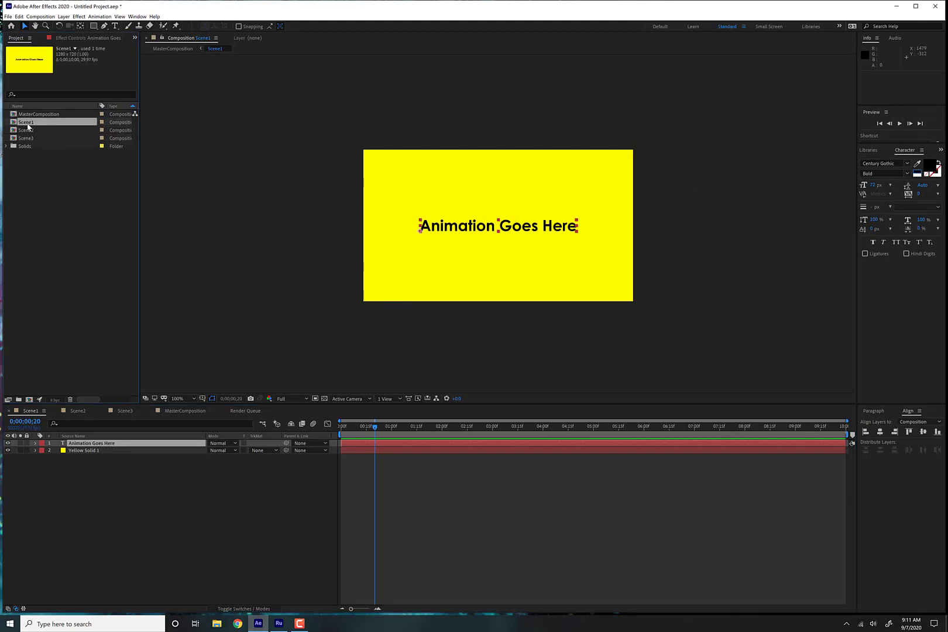
left_click(40, 17)
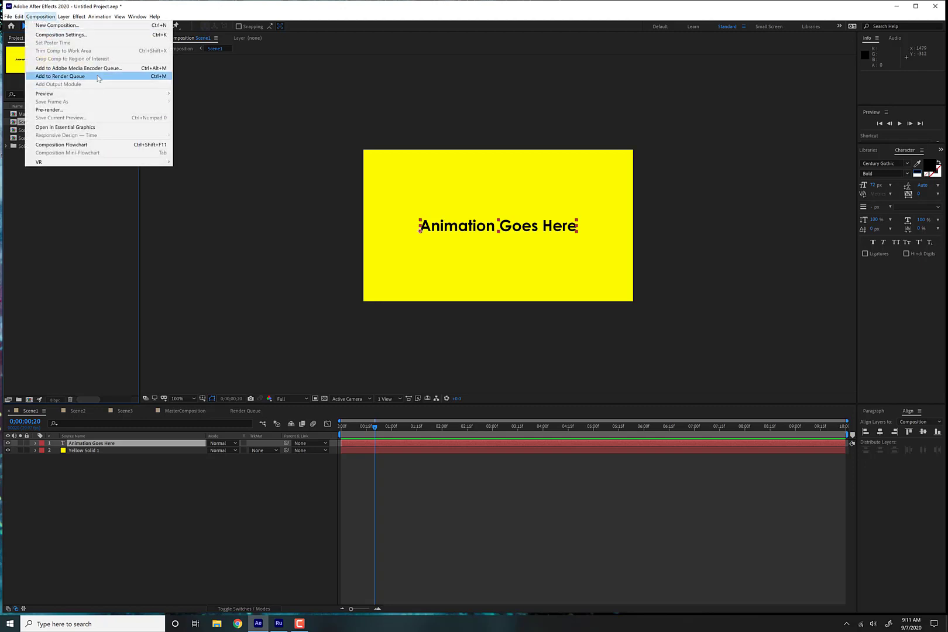
left_click(97, 76)
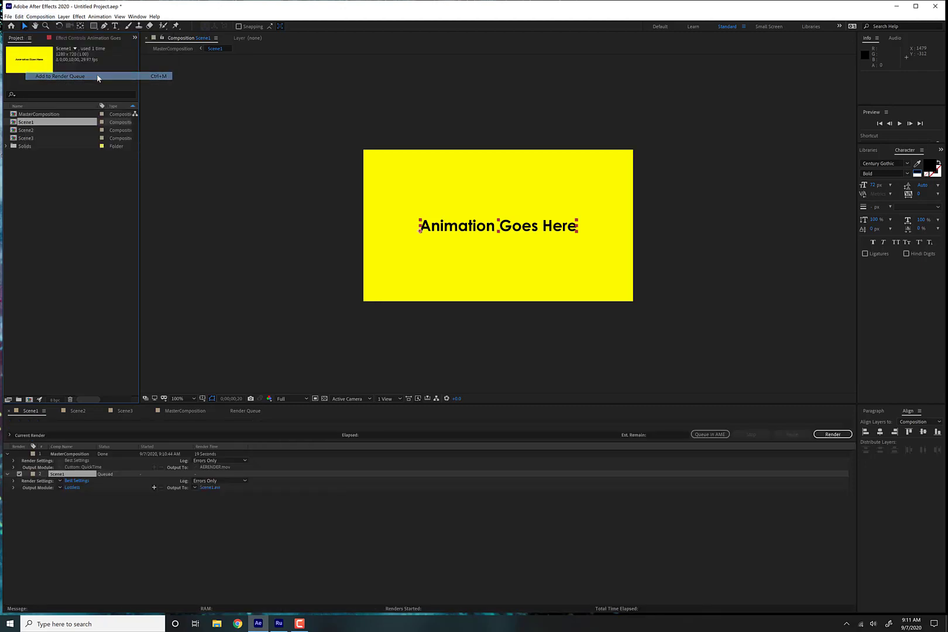
- Set Scene1's output format to QuickTime and render it to Scene1.mov
left_click(75, 490)
left_click(431, 206)
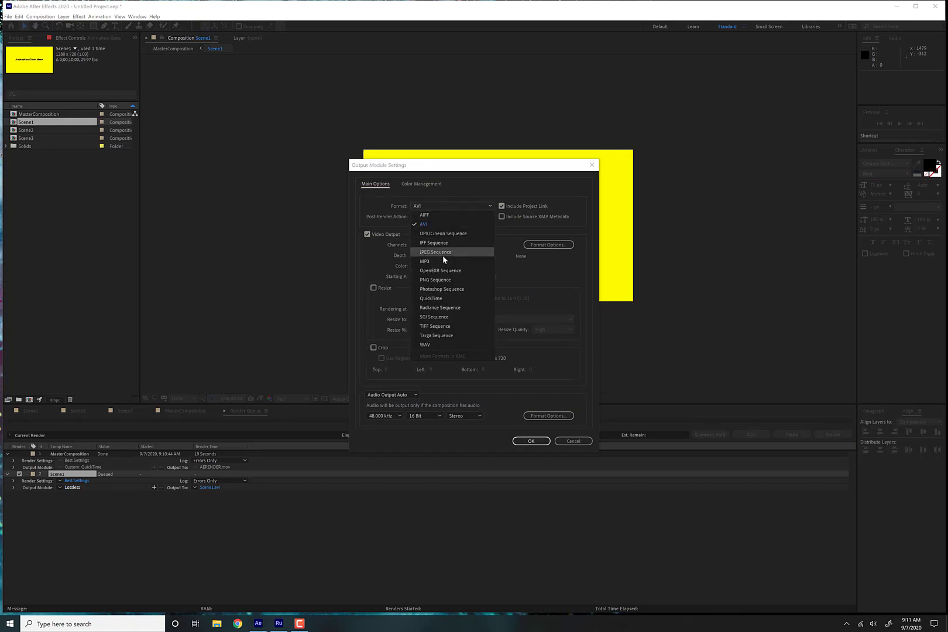
left_click(444, 297)
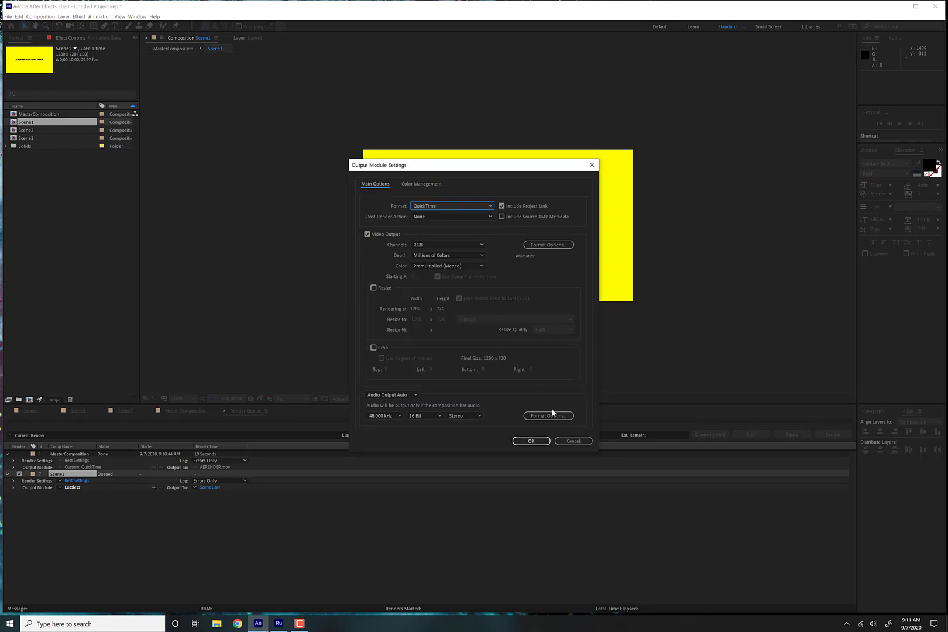
left_click(530, 440)
left_click(830, 434)
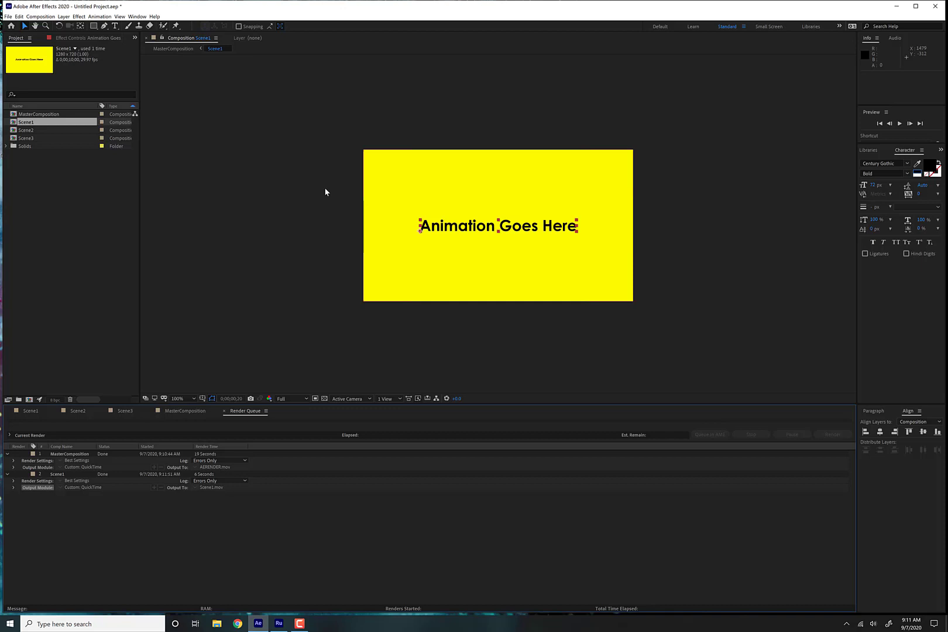
- Add Scene2 to the Render Queue with QuickTime as its output format
left_click(27, 130)
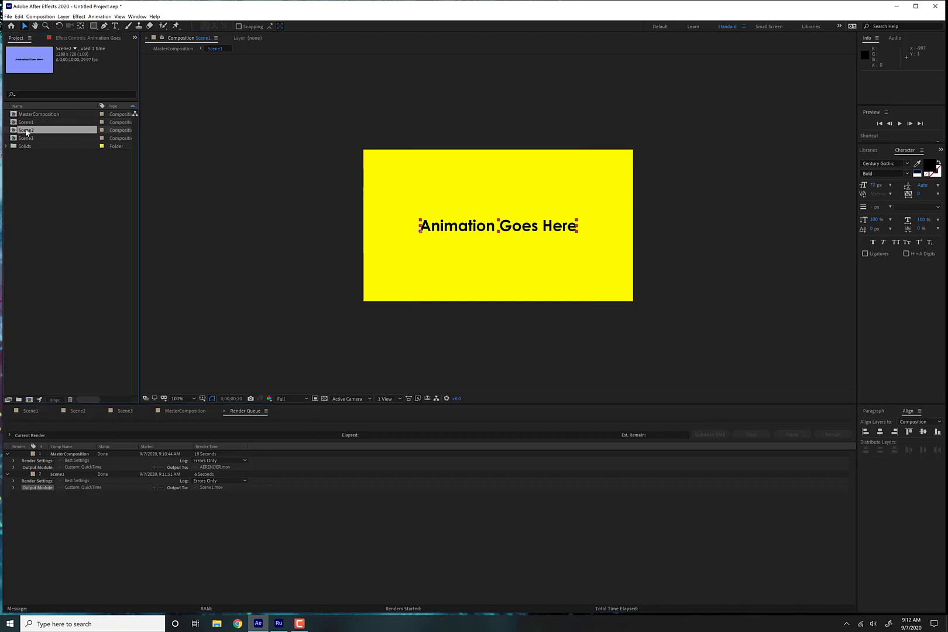
left_click(40, 16)
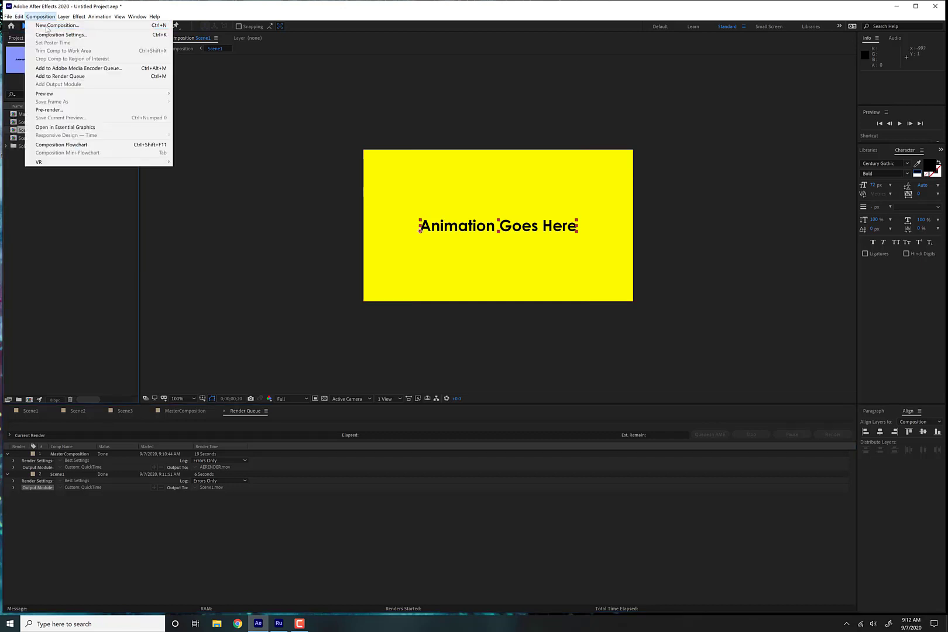
left_click(58, 76)
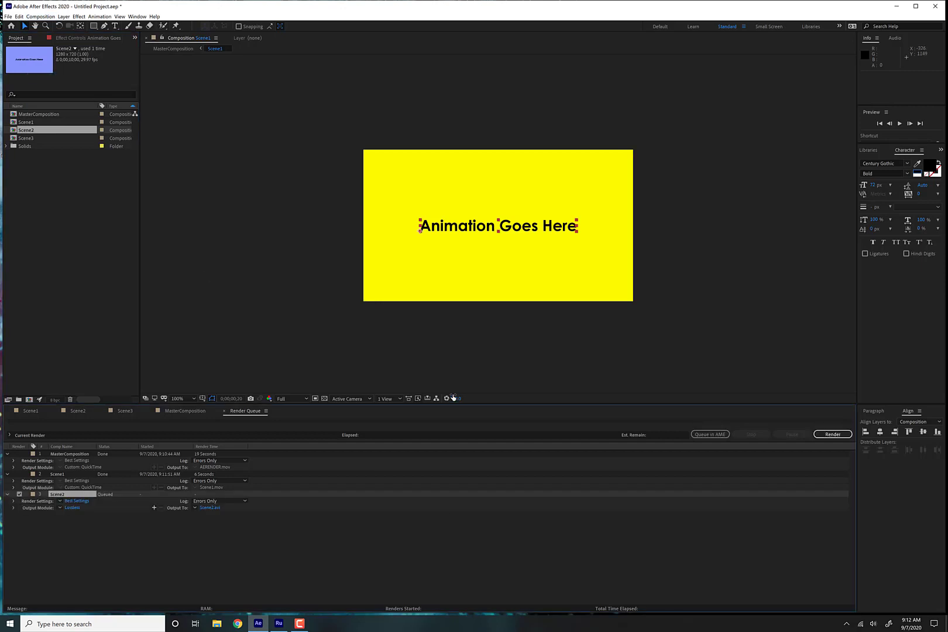
left_click(77, 509)
left_click(445, 207)
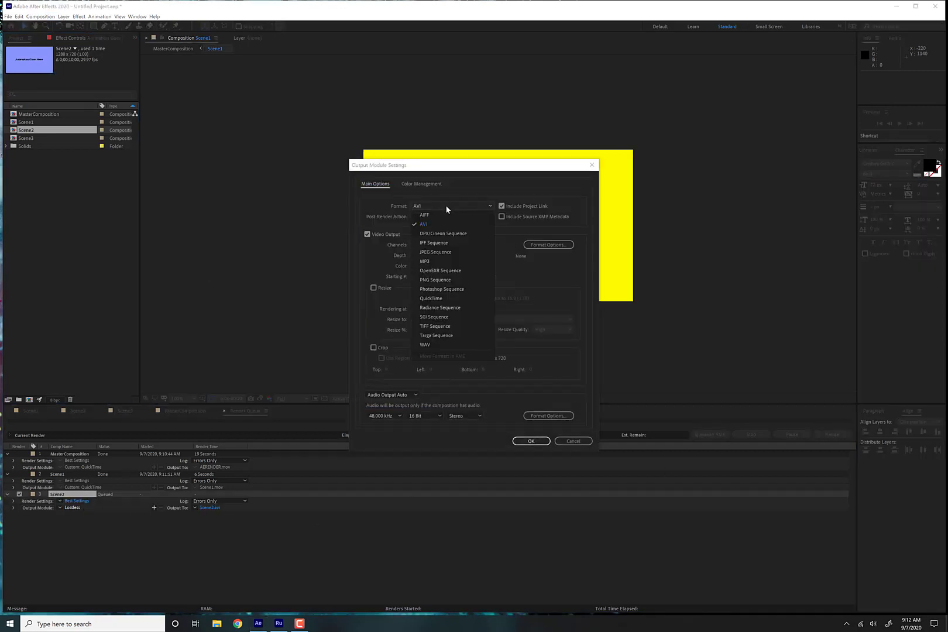
left_click(449, 299)
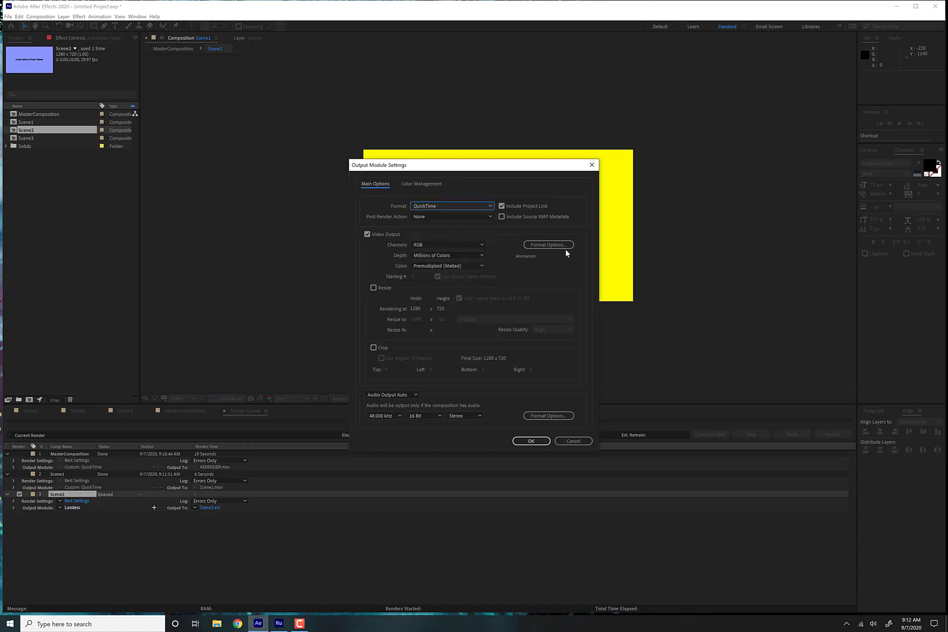
left_click(530, 440)
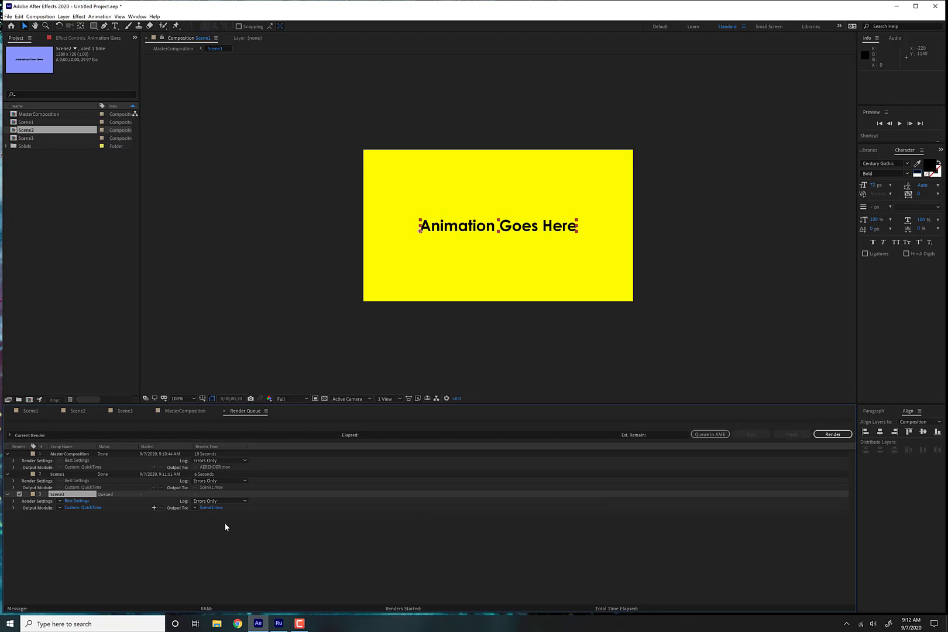
- Save the output as Scene2.mov on the Desktop and start rendering
left_click(211, 508)
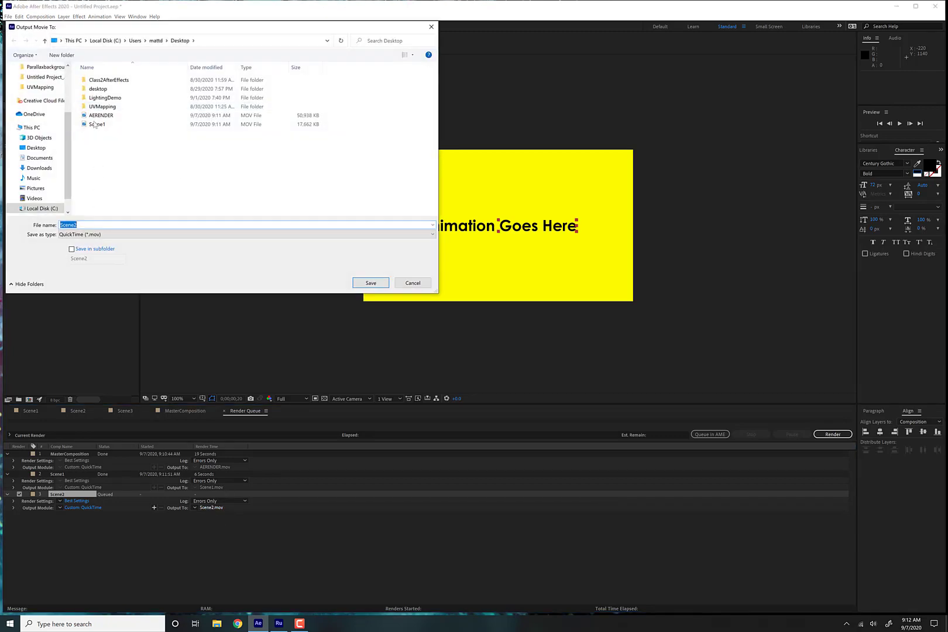
left_click(386, 283)
left_click(840, 435)
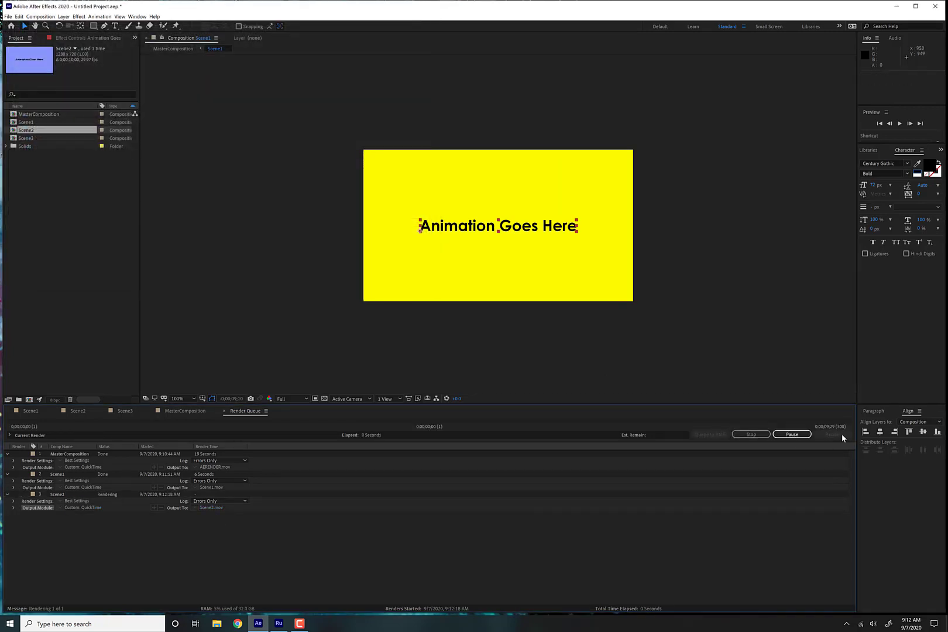
- Queue Scene3 with the default Lossless output and render it to Scene3.avi
left_click(25, 139)
left_click(40, 16)
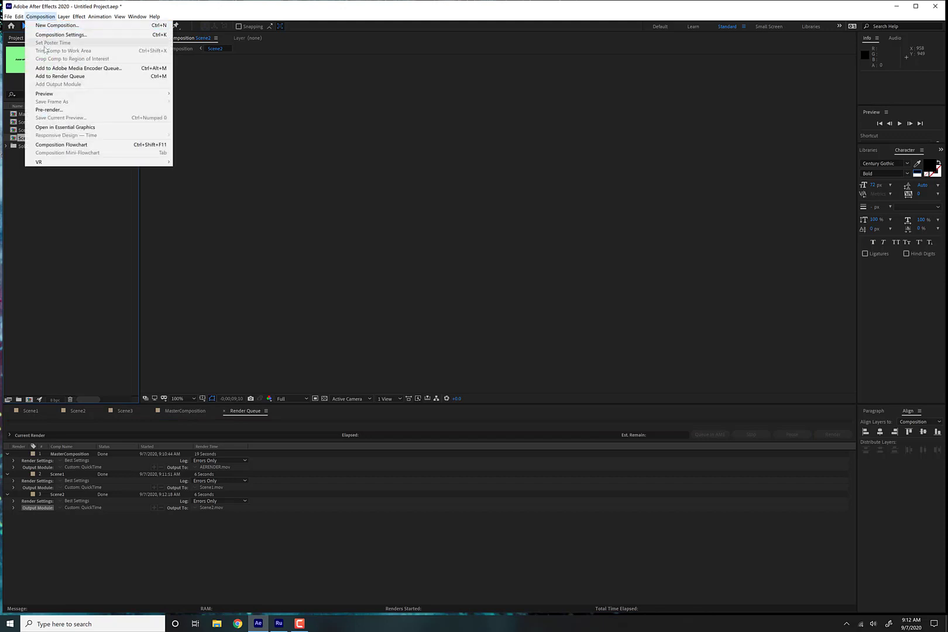
left_click(56, 77)
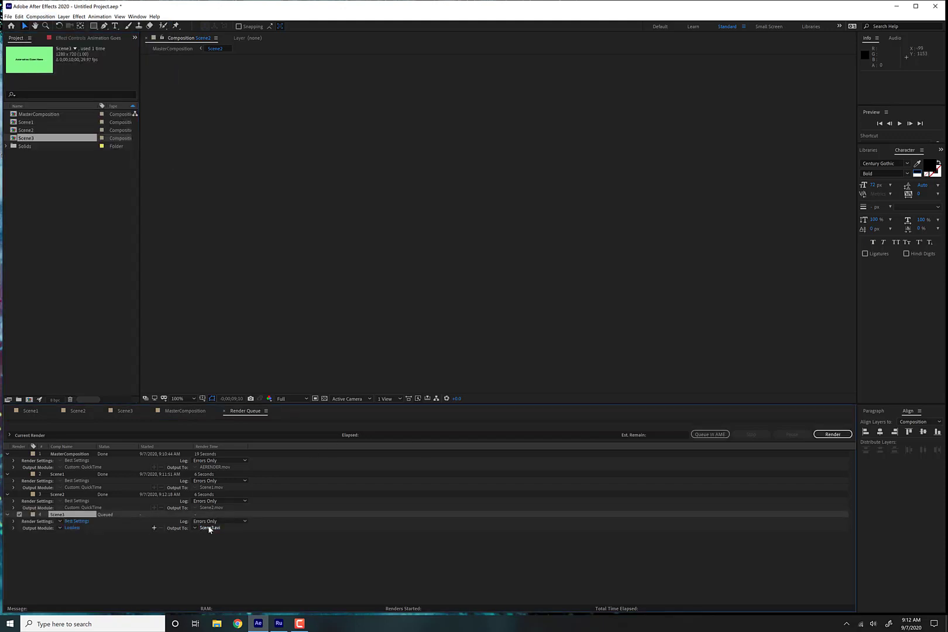
left_click(73, 528)
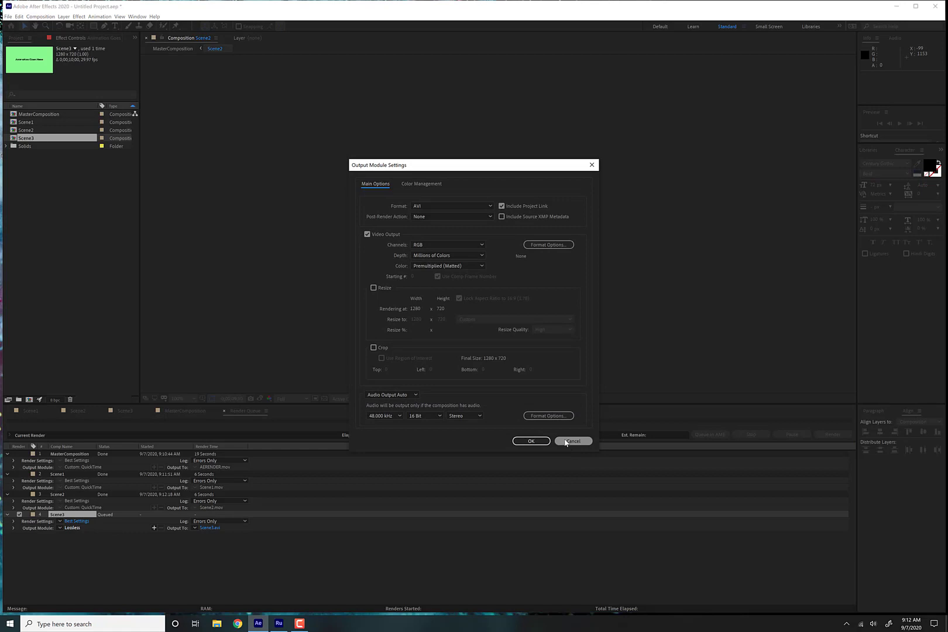
left_click(565, 441)
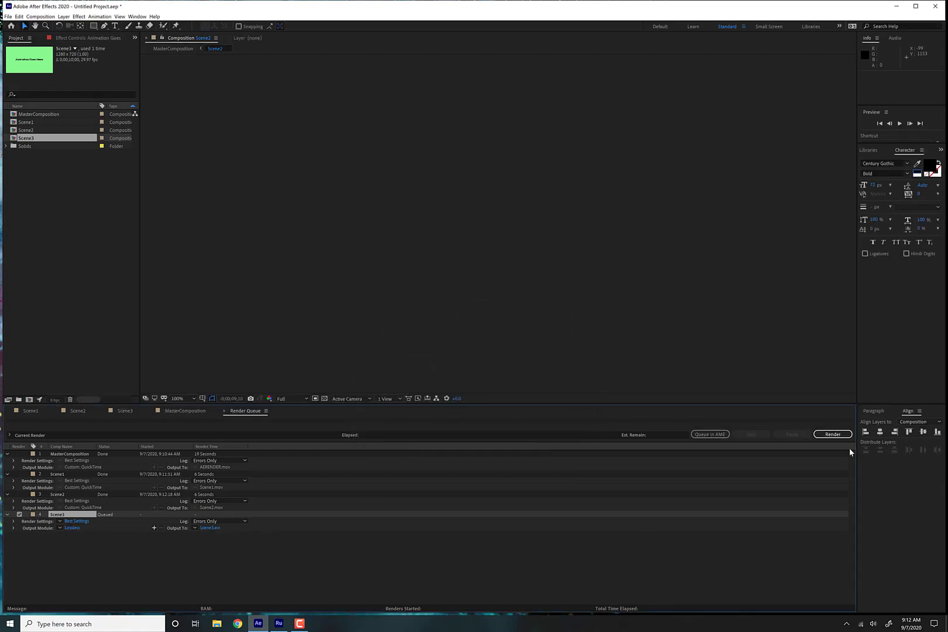
left_click(840, 436)
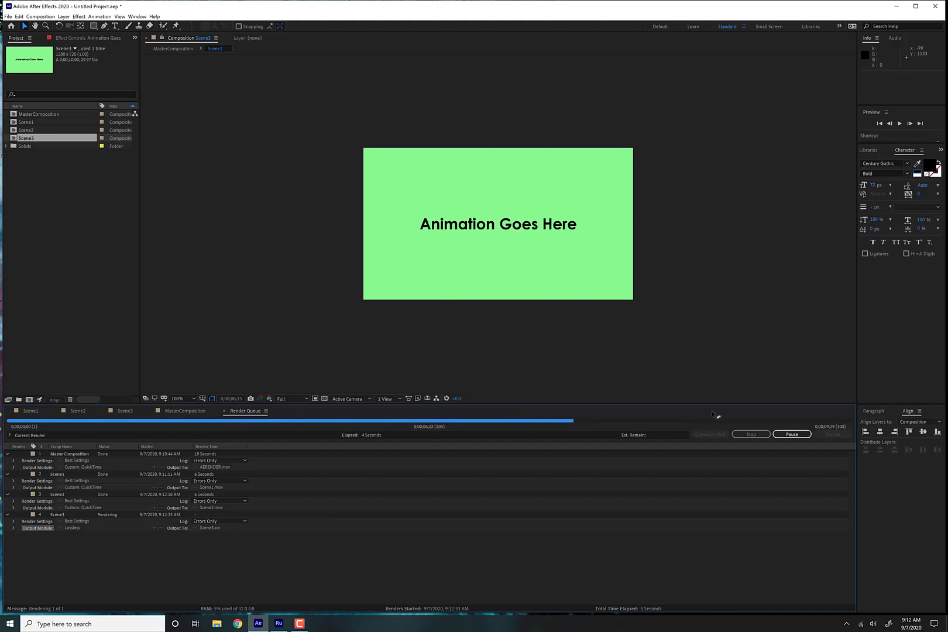
- Select Scene1, Scene2 and Scene3 together in the project list
left_click(26, 122)
left_click(27, 130)
left_click(28, 138)
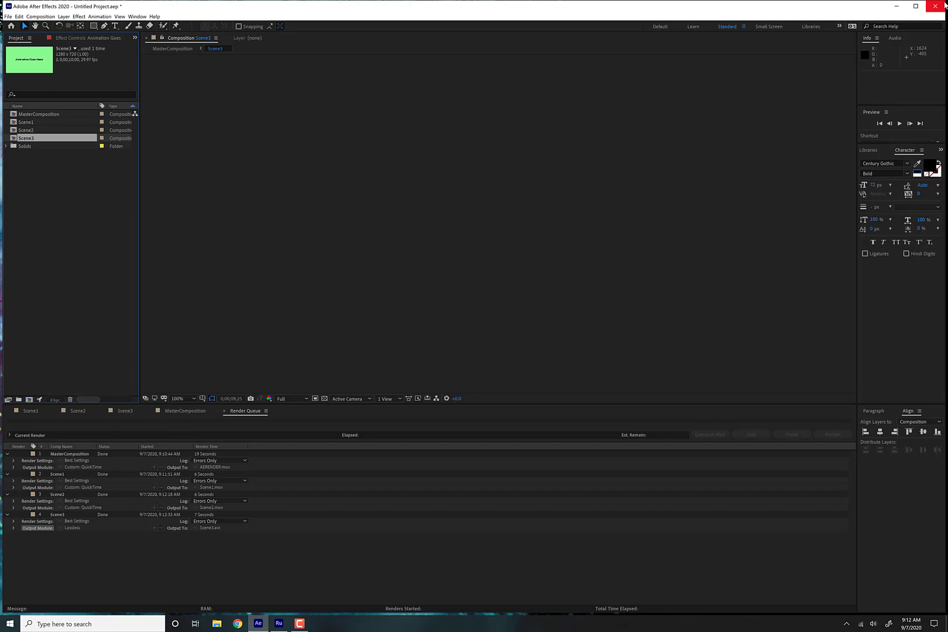
- Minimize After Effects, recycle the old render file, and group the Scene1–3 files mid-desktop
left_click(895, 7)
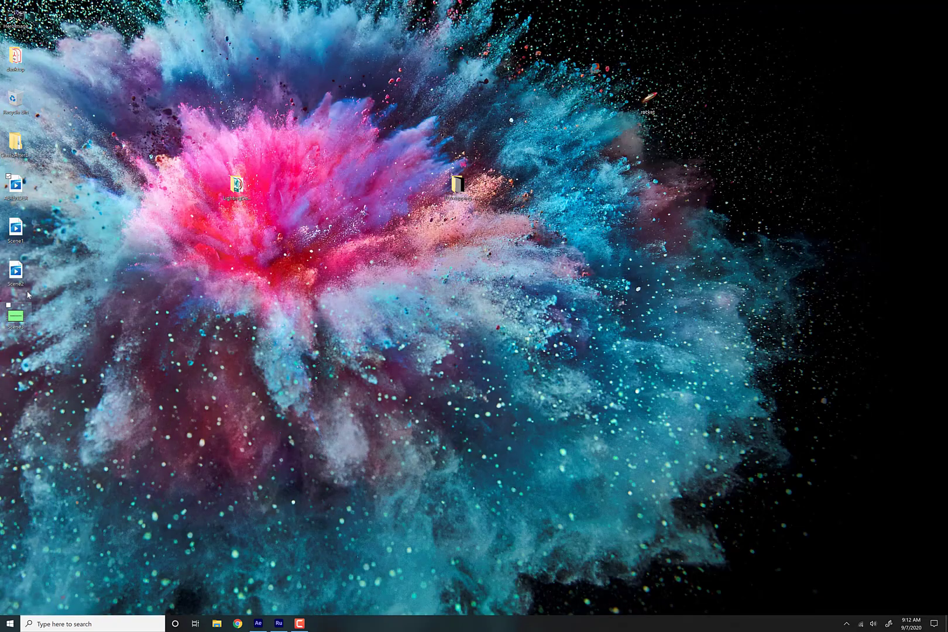
left_click_drag(140, 158, 17, 99)
left_click_drag(23, 232, 213, 276)
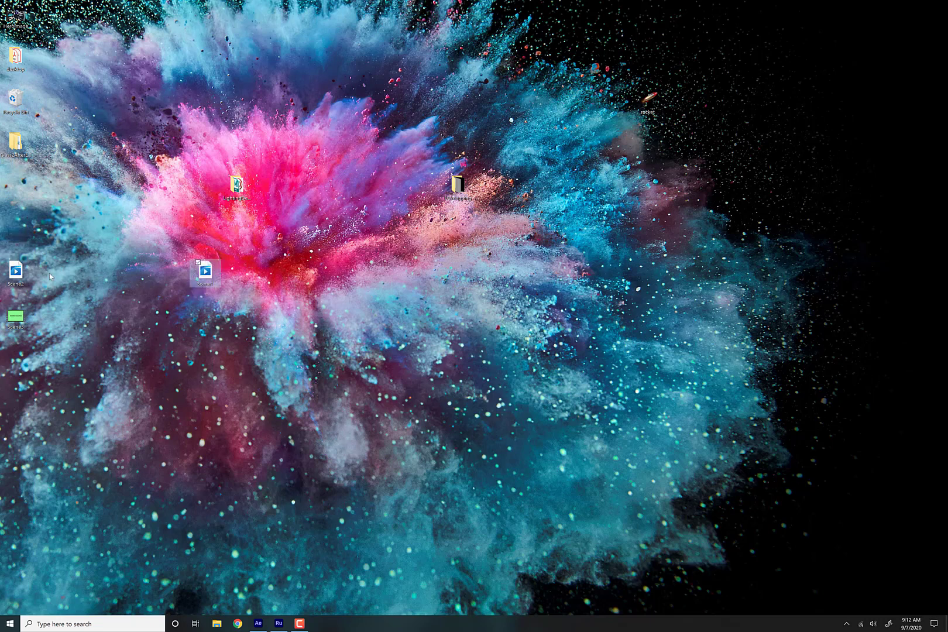
left_click_drag(26, 274, 260, 281)
left_click_drag(16, 319, 259, 280)
left_click_drag(158, 243, 305, 298)
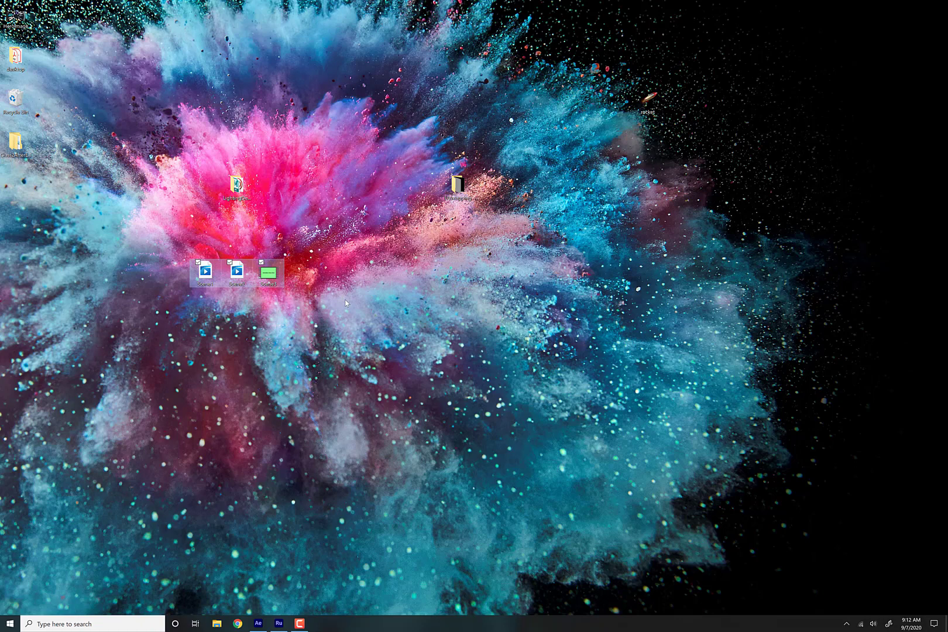
- Import Scene1.mov, Scene2.mov and Scene3.avi together into the After Effects project list
left_click(264, 625)
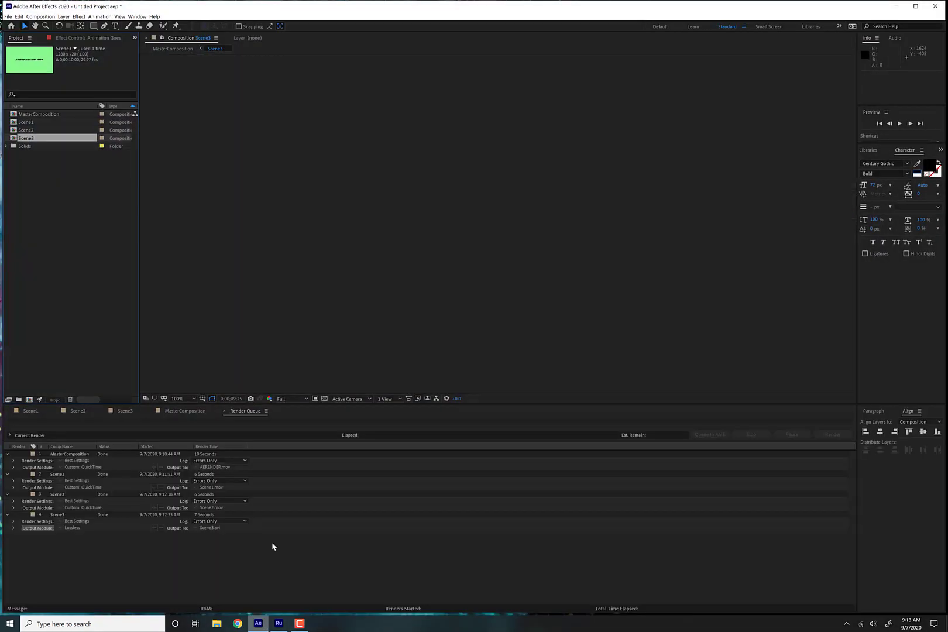
double_click(50, 191)
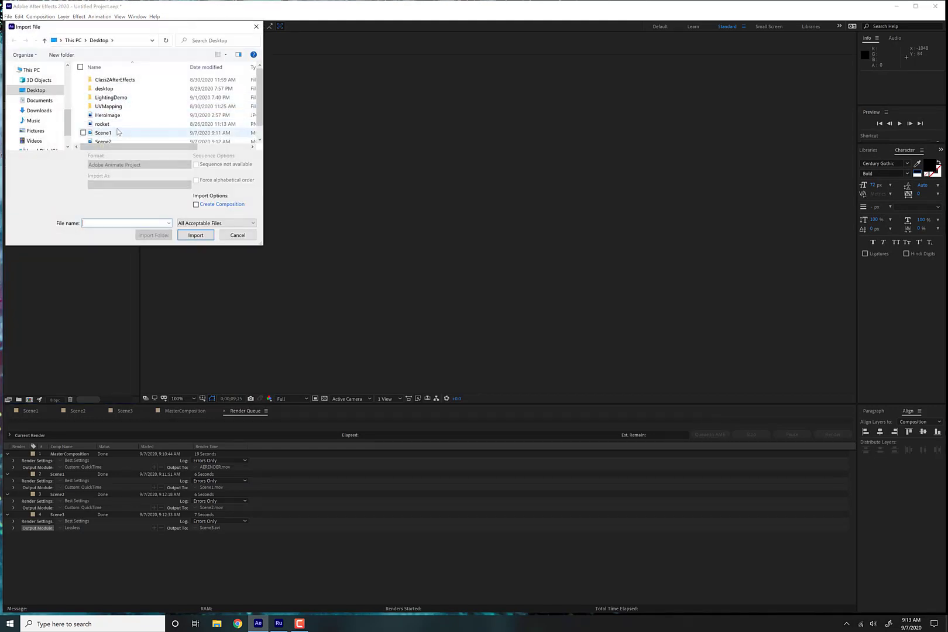
scroll(118, 131, "down", 1)
left_click(117, 123)
left_click(117, 128, "ctrl")
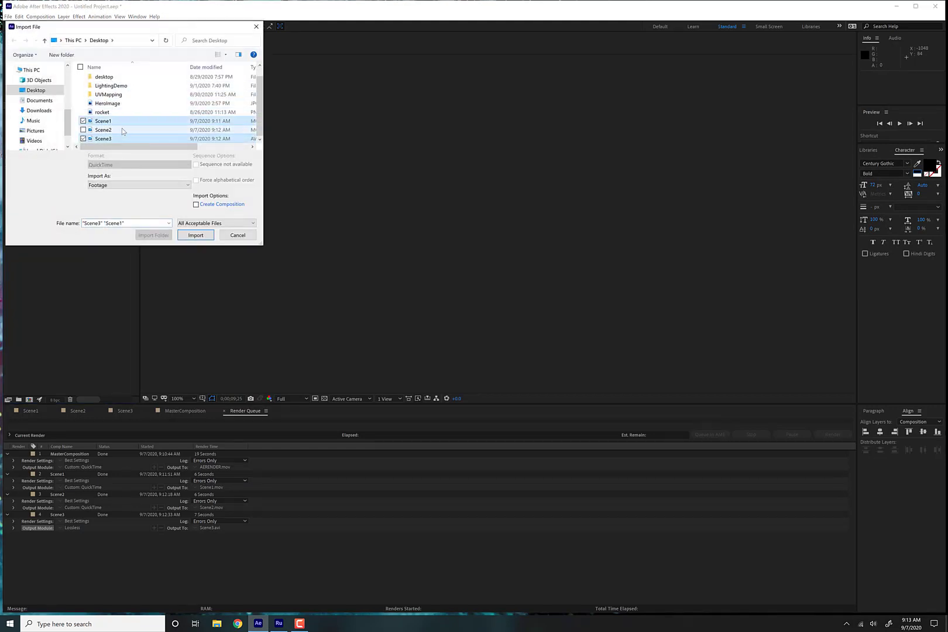
left_click(122, 128)
left_click(117, 121, "ctrl")
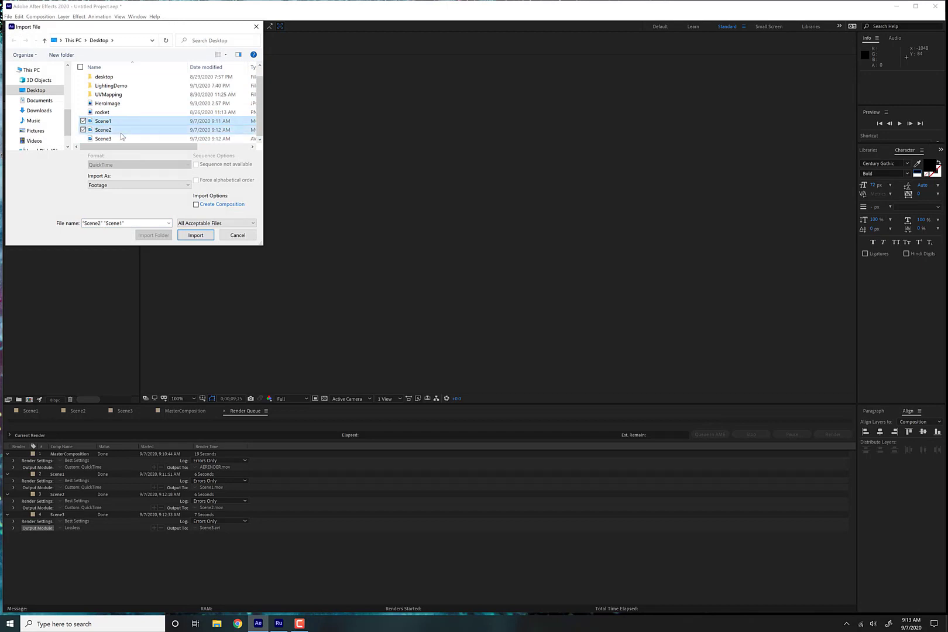
left_click(117, 138, "ctrl")
left_click(204, 232)
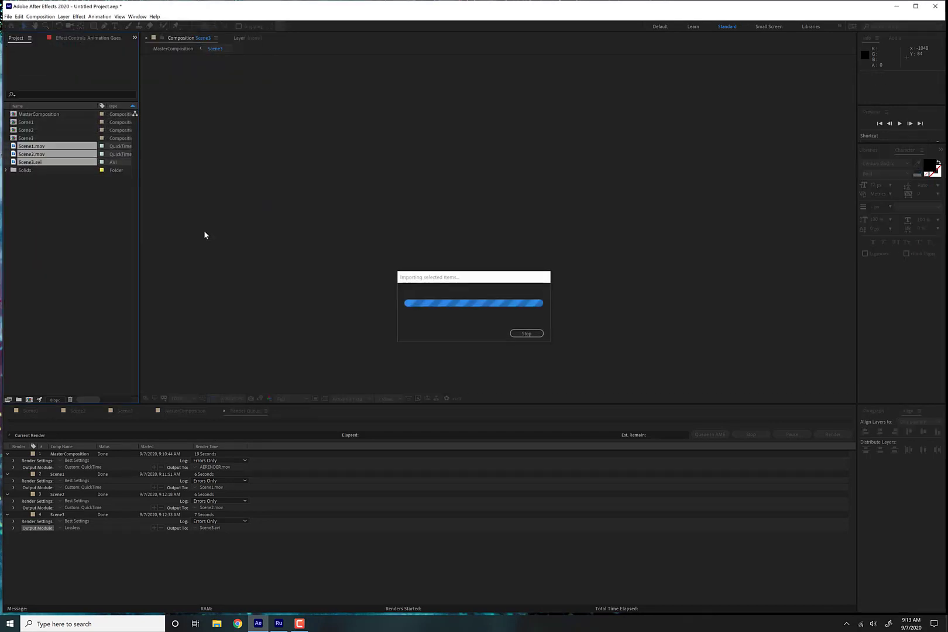
- Add the three scene clips as layers in MasterComposition, try Sequence Layers, then undo it
left_click(183, 412)
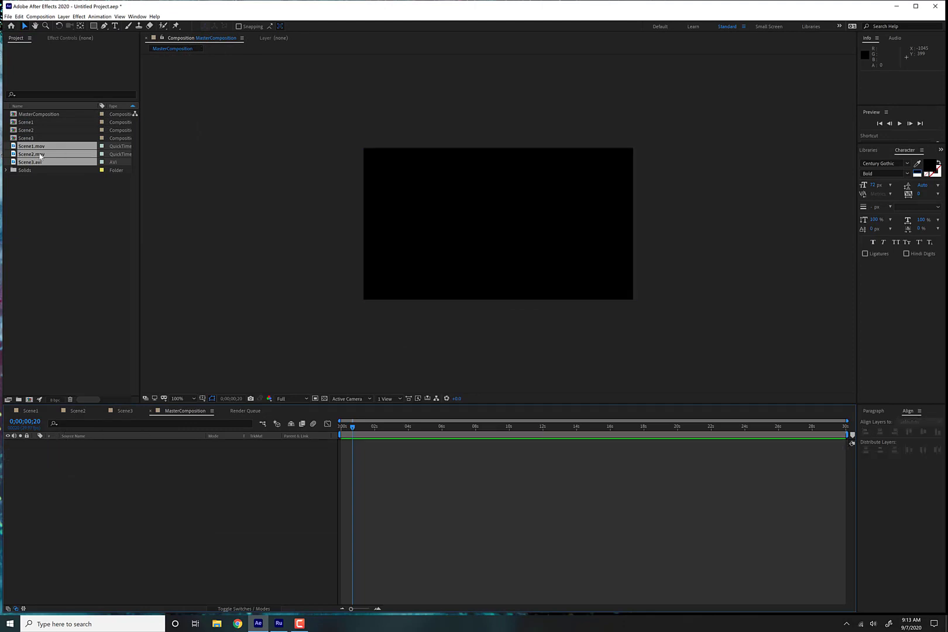
left_click_drag(39, 151, 76, 465)
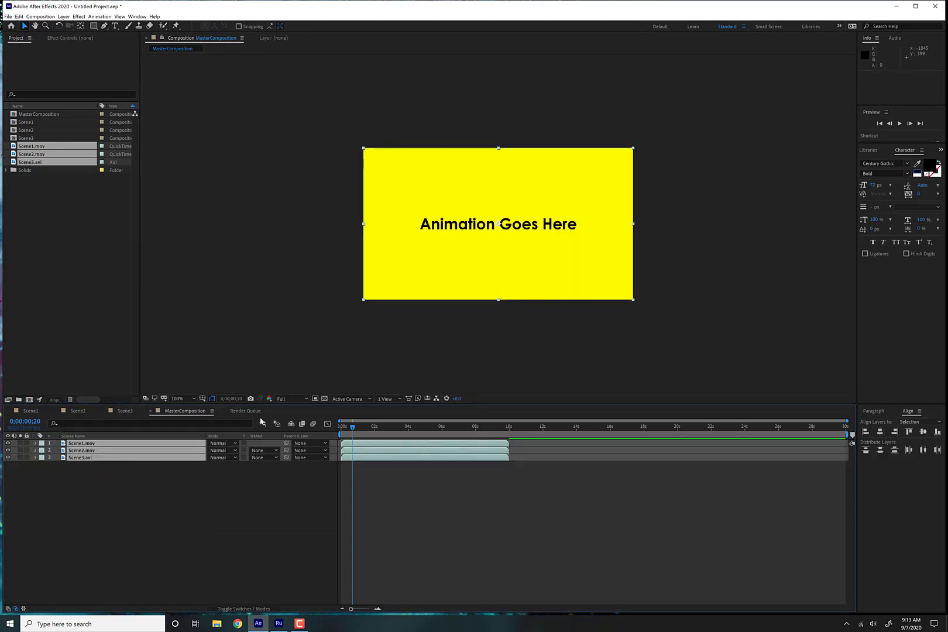
left_click(99, 16)
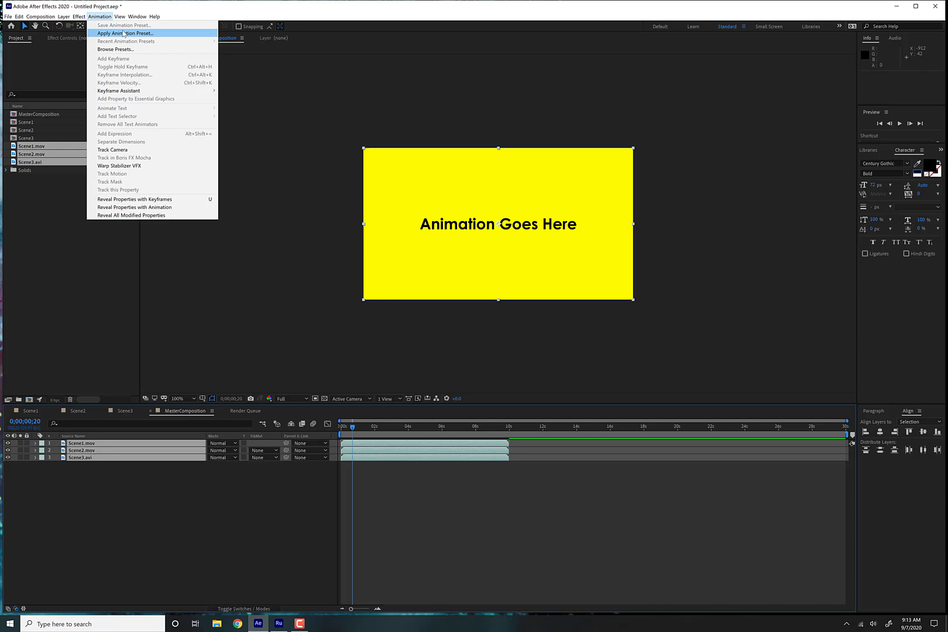
mouse_move(123, 90)
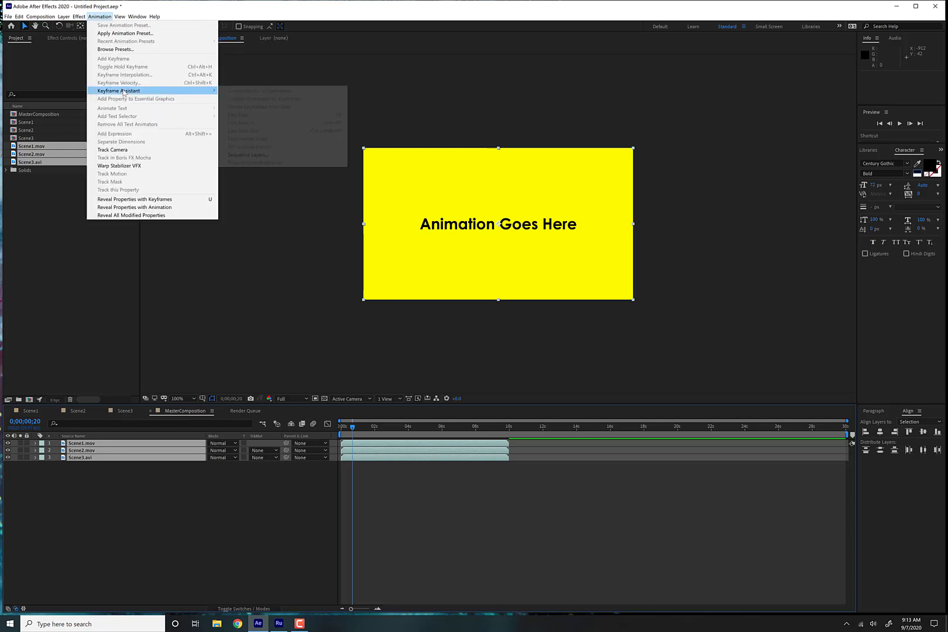
left_click(249, 155)
left_click(484, 334)
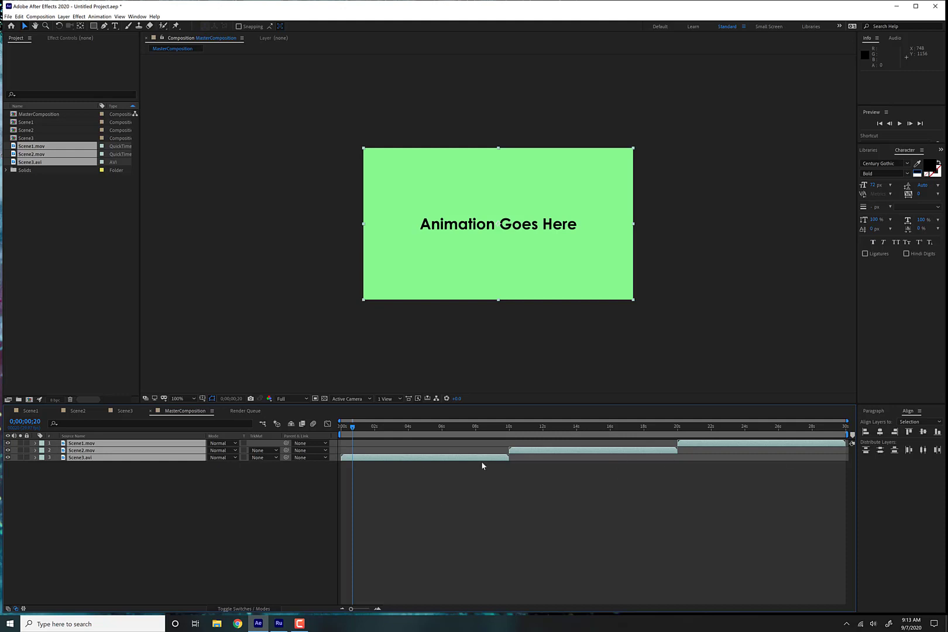
key("ctrl+z")
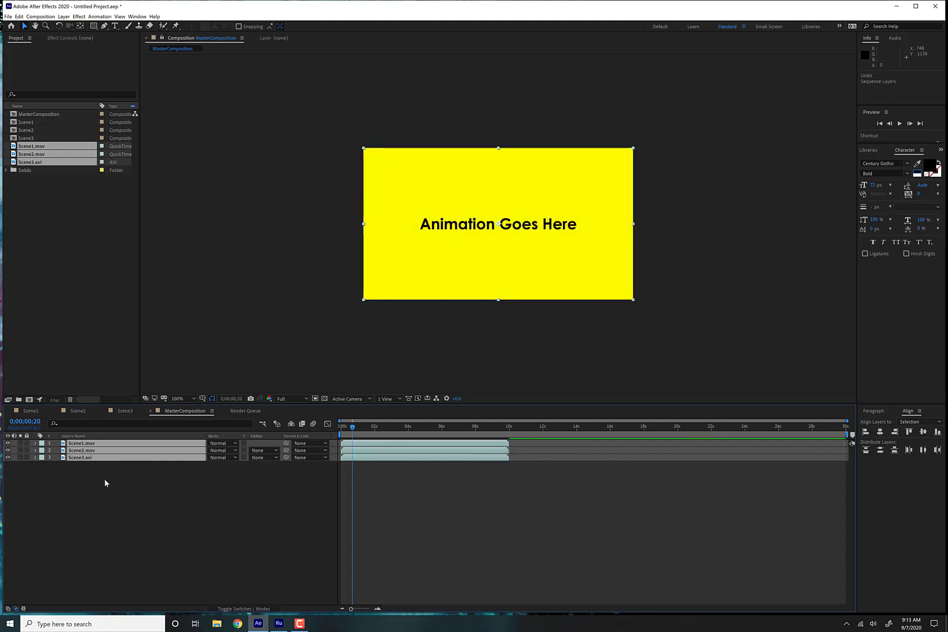
- Sequence the layers end to end again, scrub to preview, then undo back to time zero
left_click(107, 16)
mouse_move(140, 95)
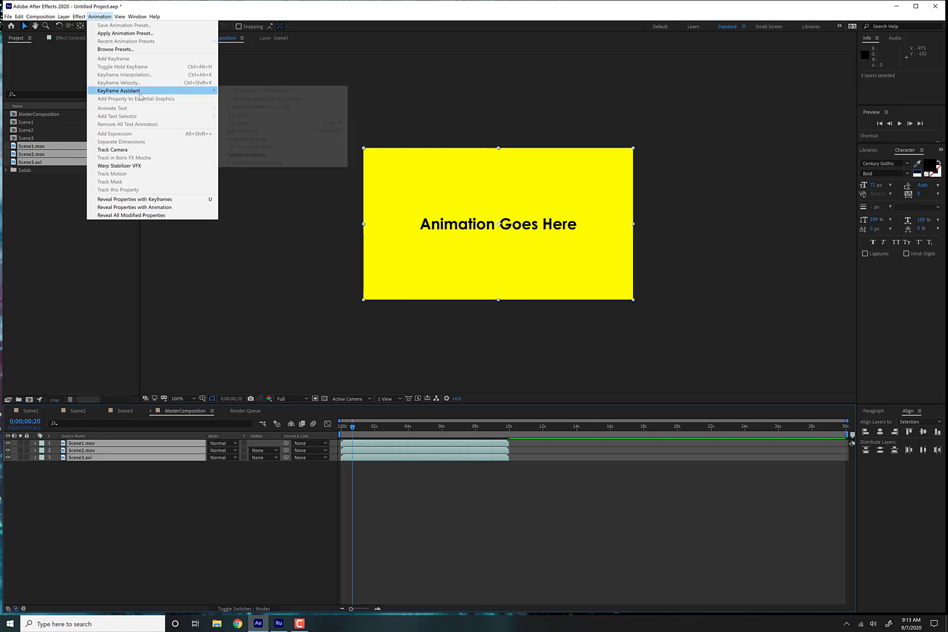
left_click(252, 154)
left_click(489, 335)
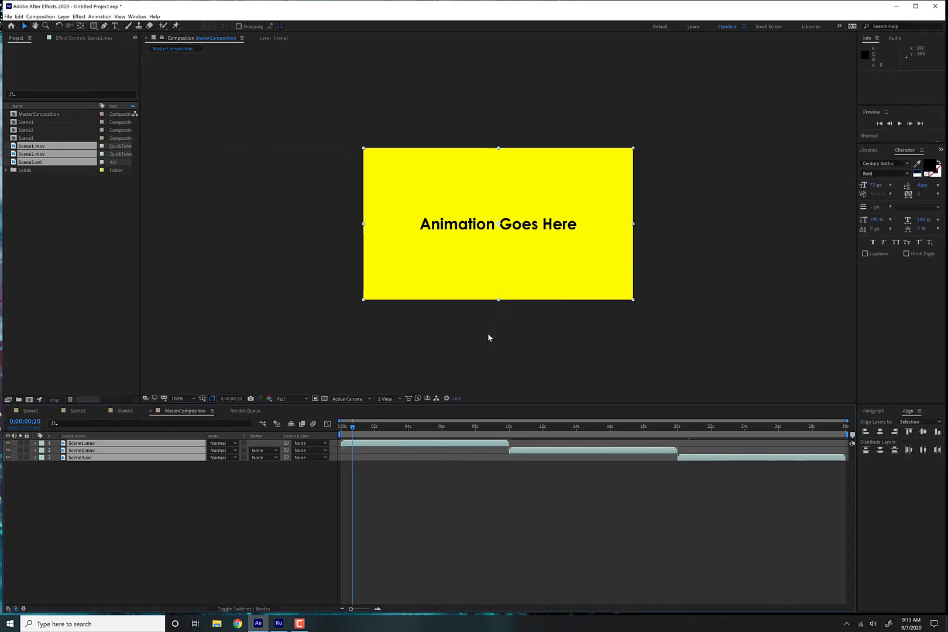
left_click_drag(373, 436, 793, 436)
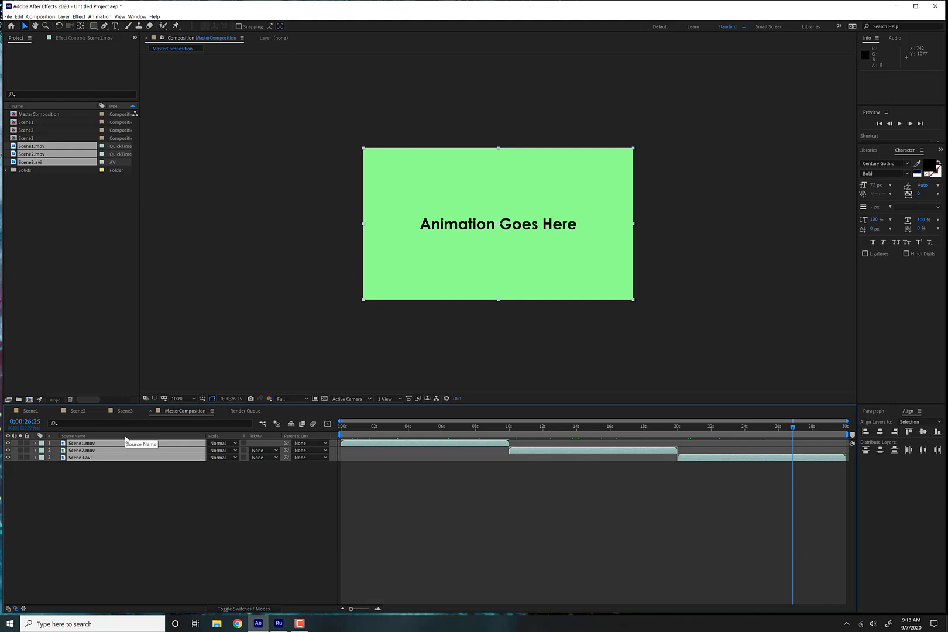
key("ctrl+z")
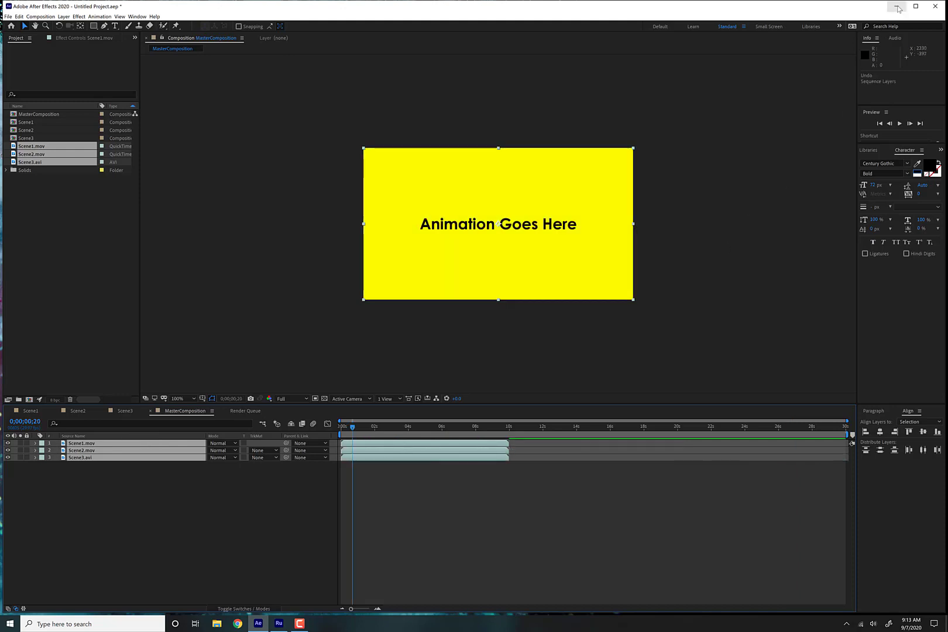
- Start a new Premiere Rush project, choosing Scene2 then Scene1 from the Desktop
left_click(899, 9)
left_click_drag(128, 240, 318, 343)
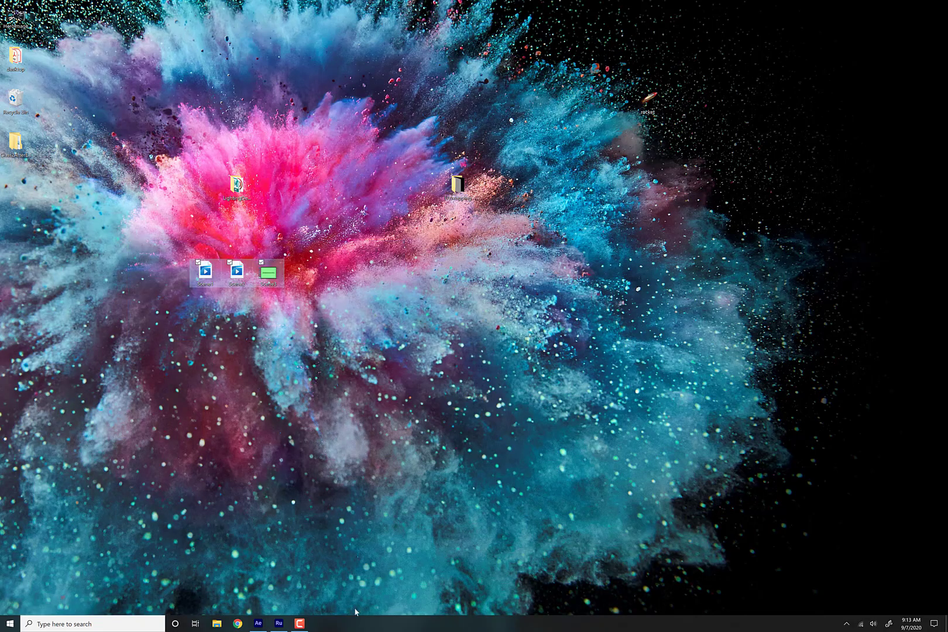
left_click(279, 625)
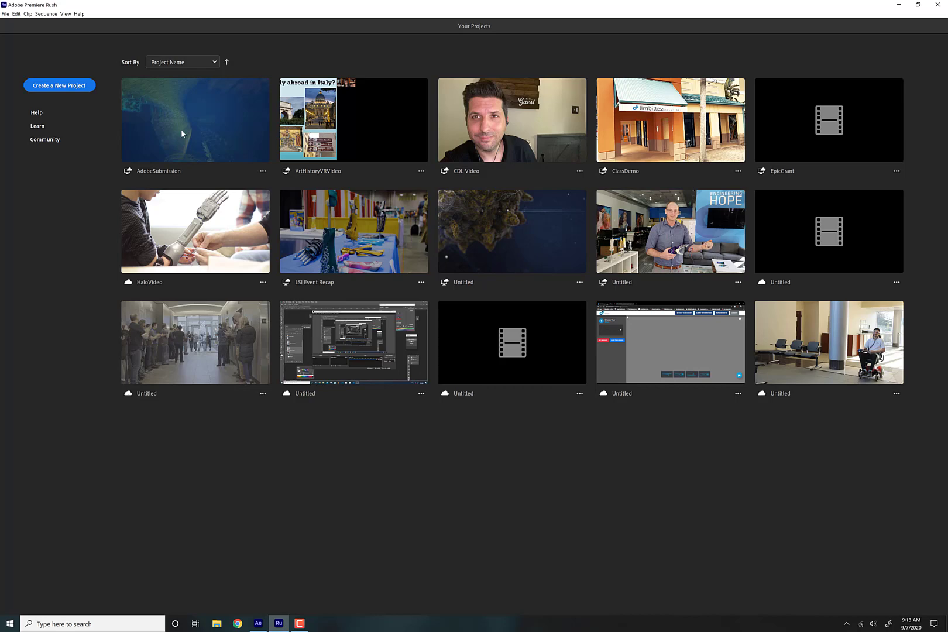
left_click(68, 89)
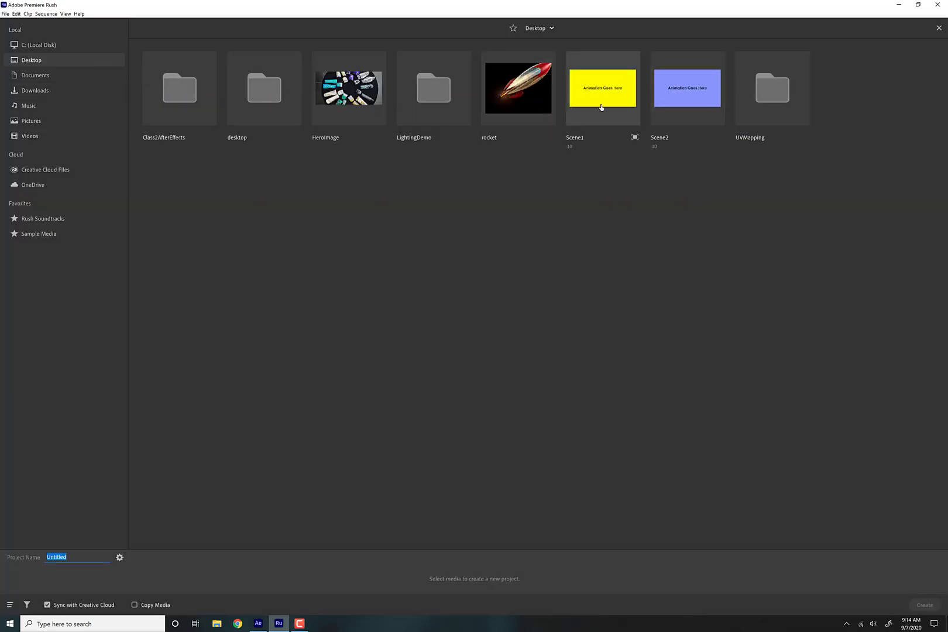
left_click(687, 96)
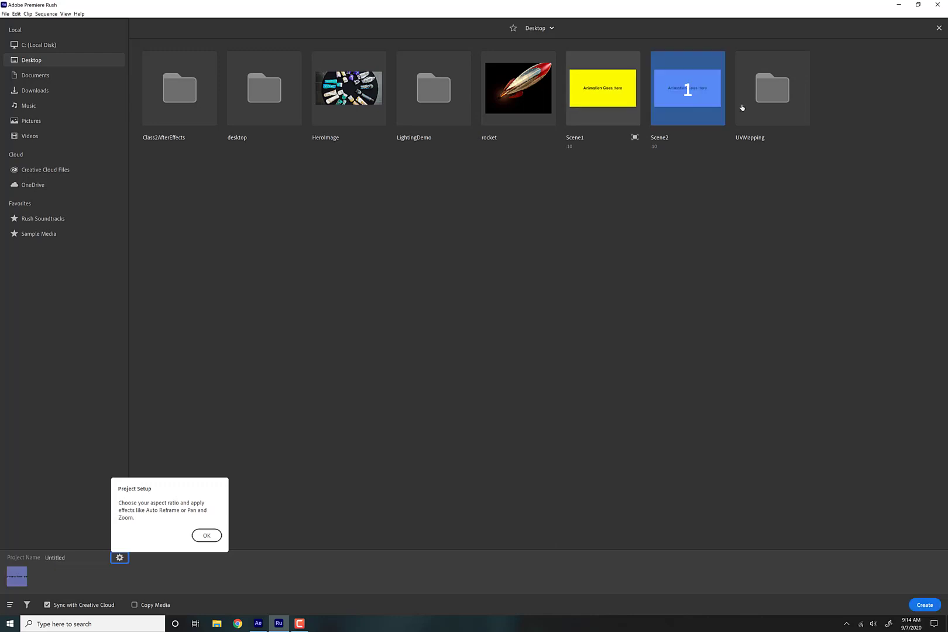
left_click(594, 113)
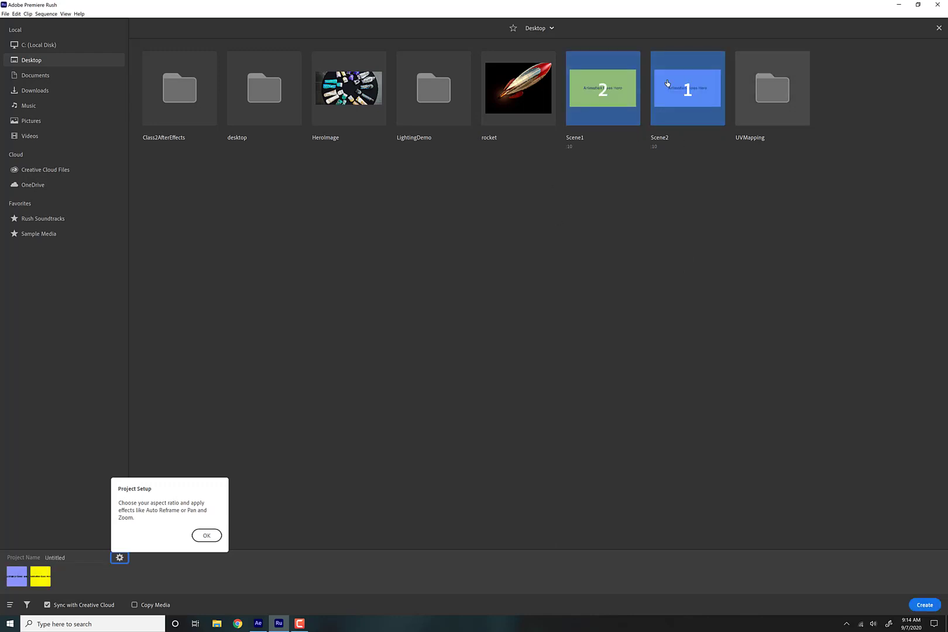
left_click(207, 535)
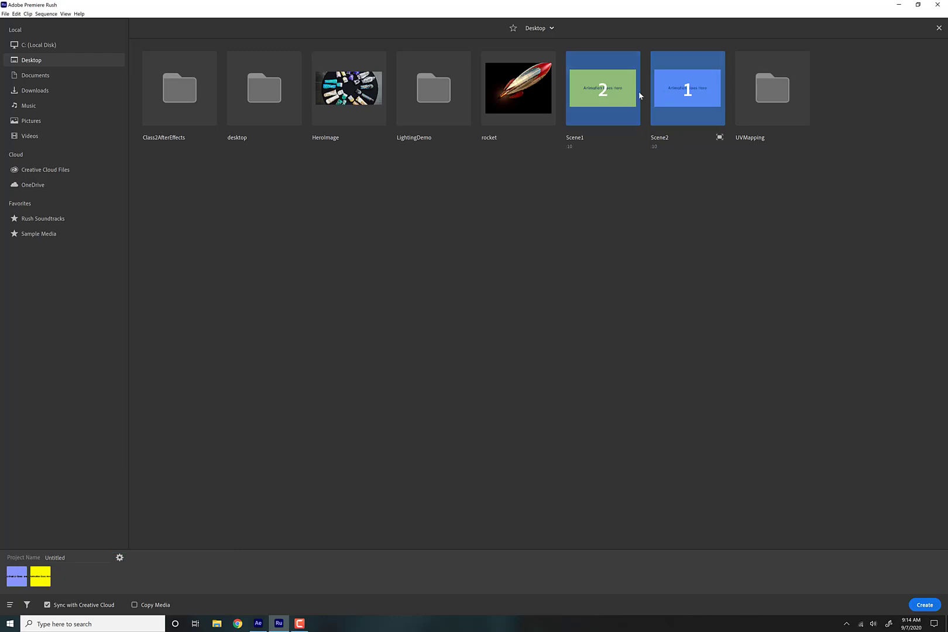
- Open the Scene3 composition and add it to the render queue
left_click(258, 624)
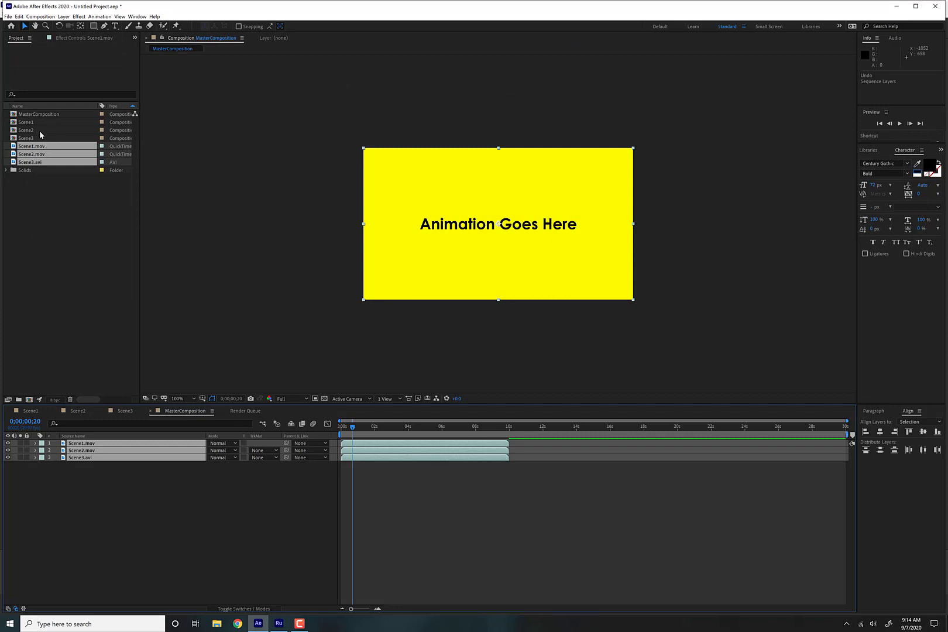
left_click(40, 138)
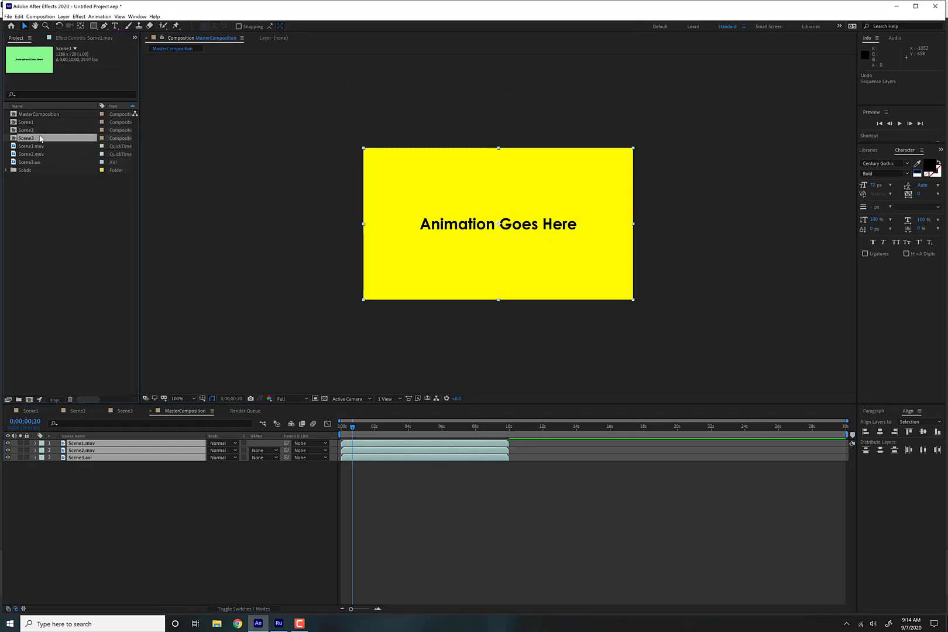
double_click(41, 138)
left_click(19, 16)
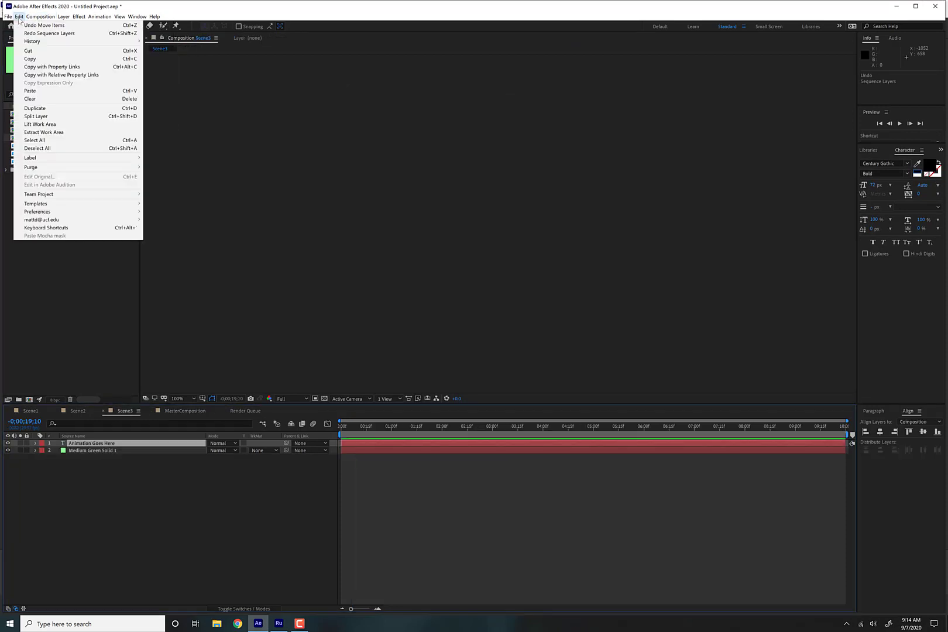
mouse_move(33, 18)
left_click(82, 76)
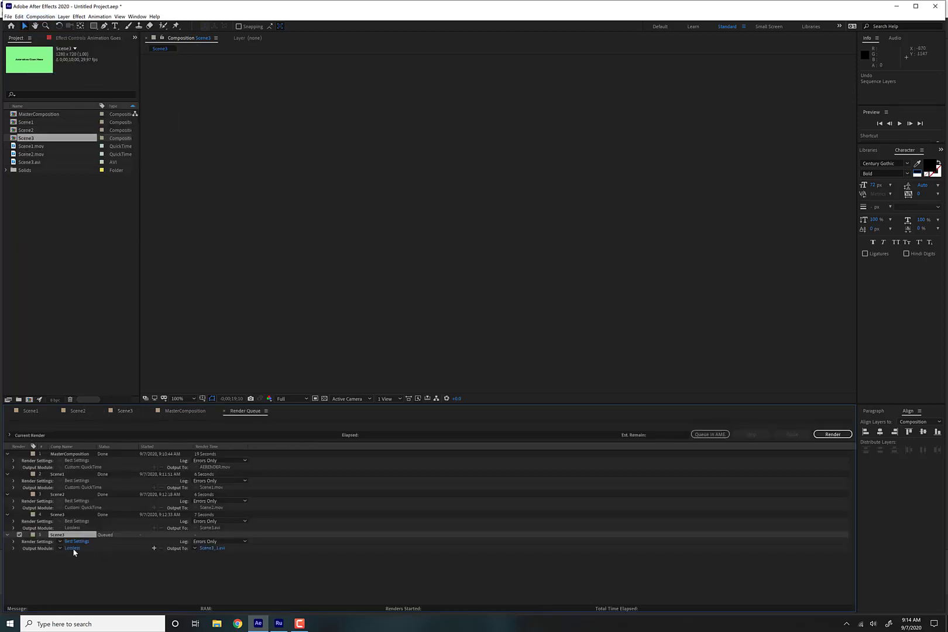
- Set the Scene3 output format to QuickTime and start rendering
left_click(73, 549)
left_click(462, 208)
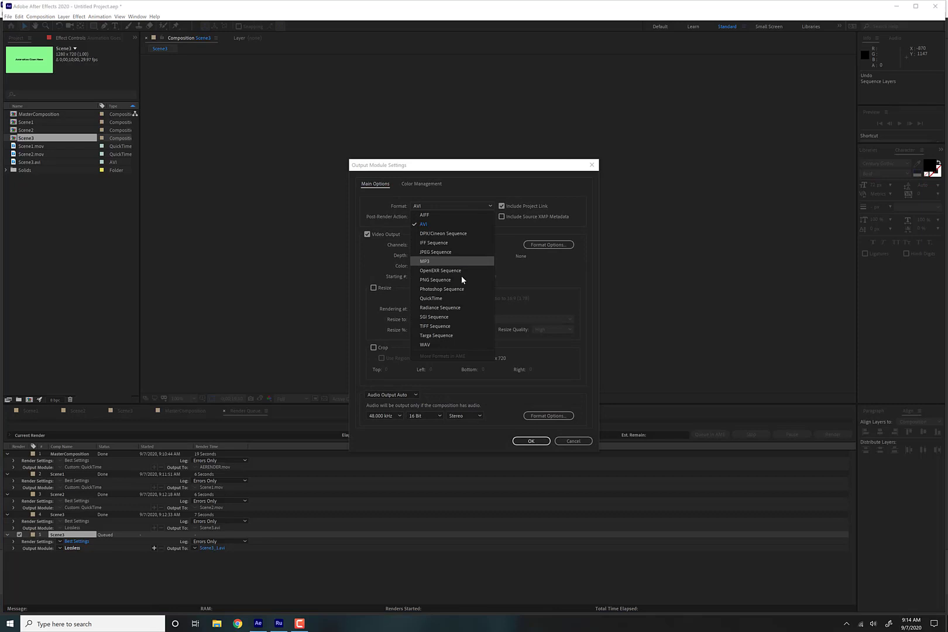
left_click(456, 296)
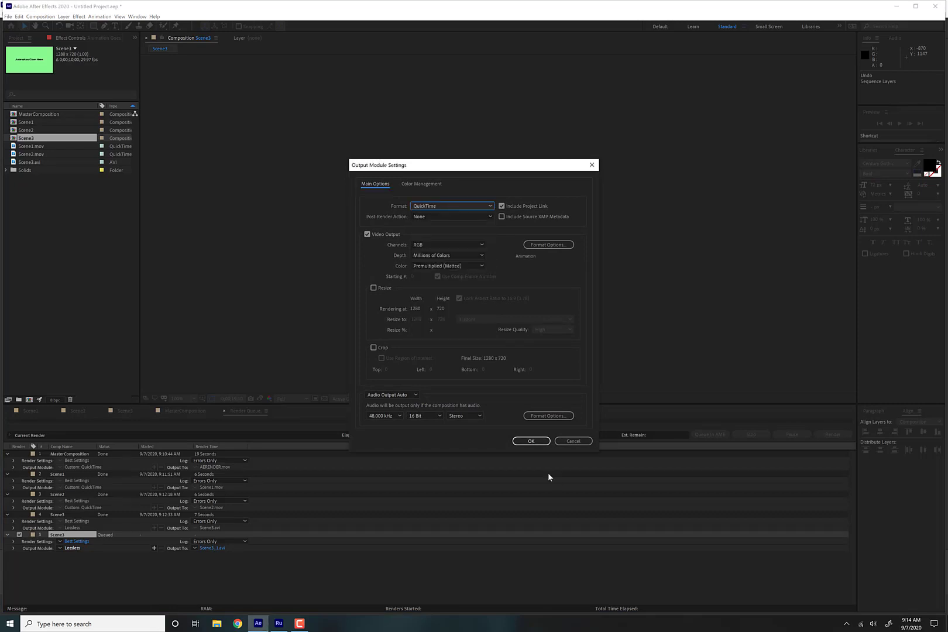
left_click(528, 442)
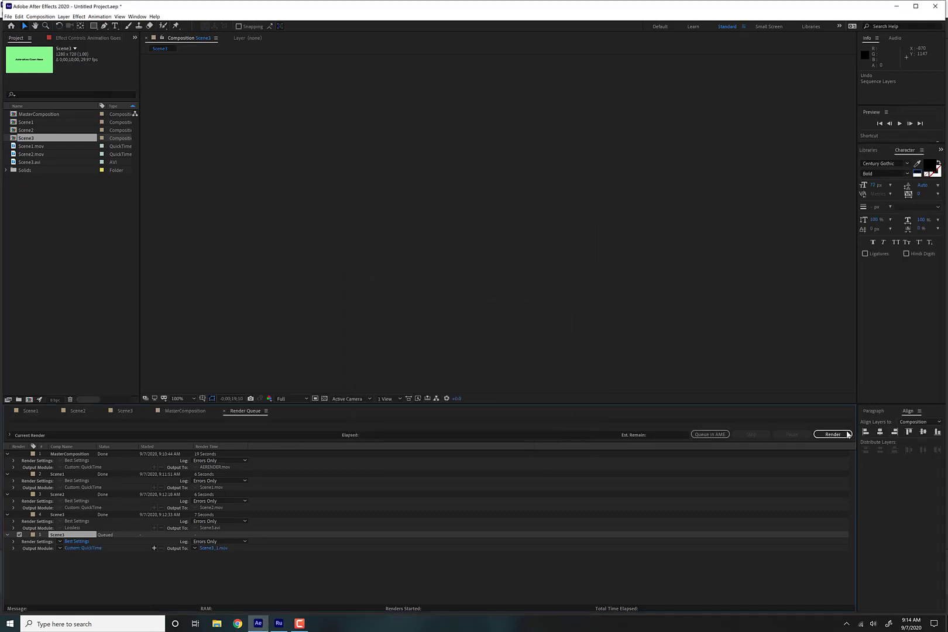
left_click(842, 435)
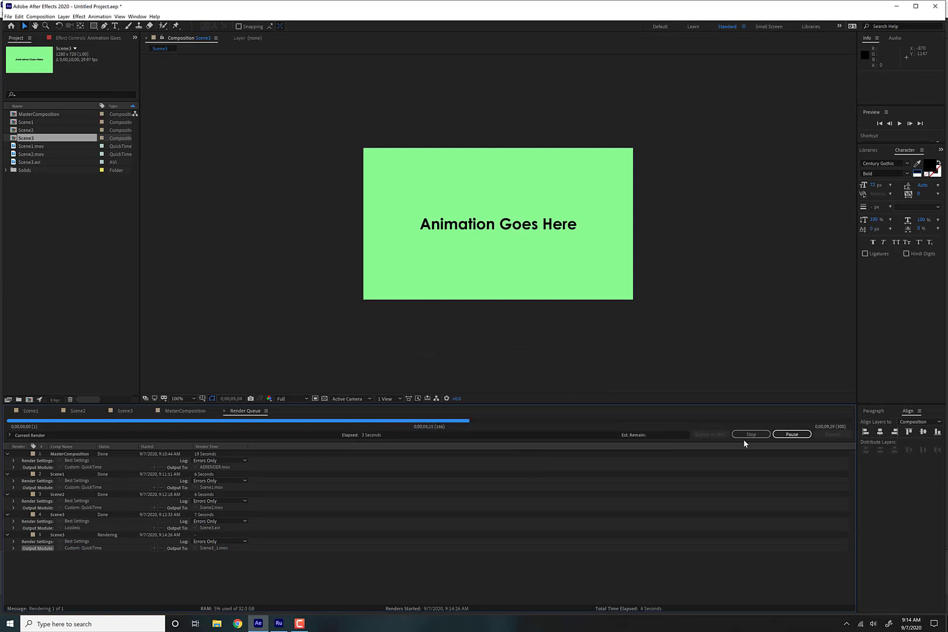
- Refresh the Desktop and create the project from Scene1, Scene2 and Scene3_1 in order
left_click(894, 7)
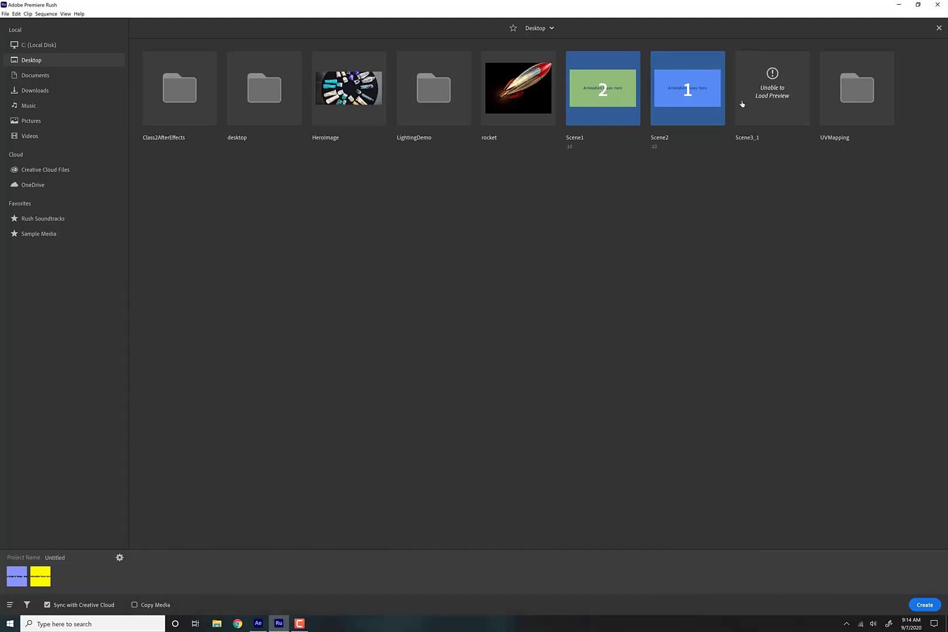
left_click(35, 91)
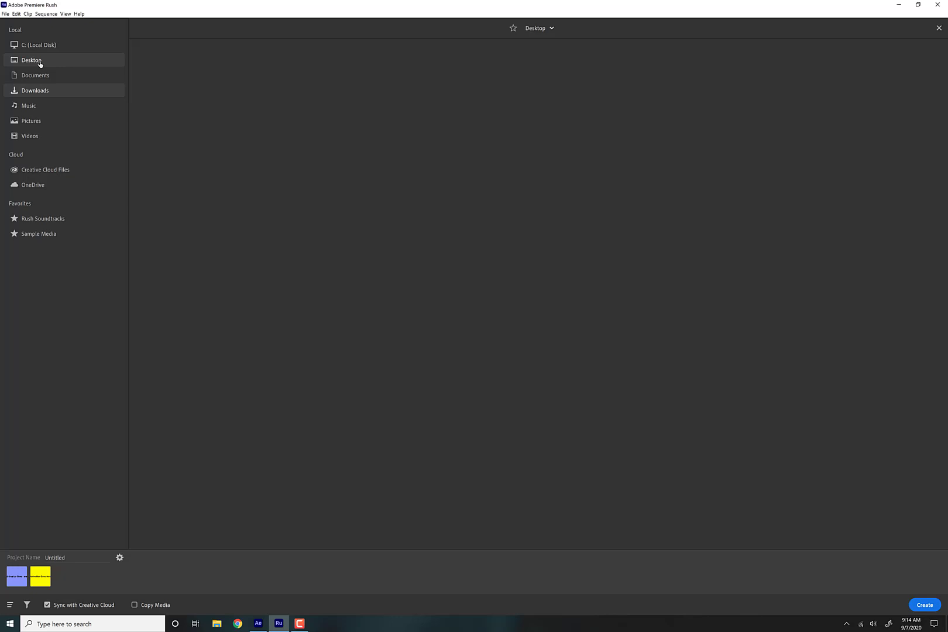
left_click(33, 62)
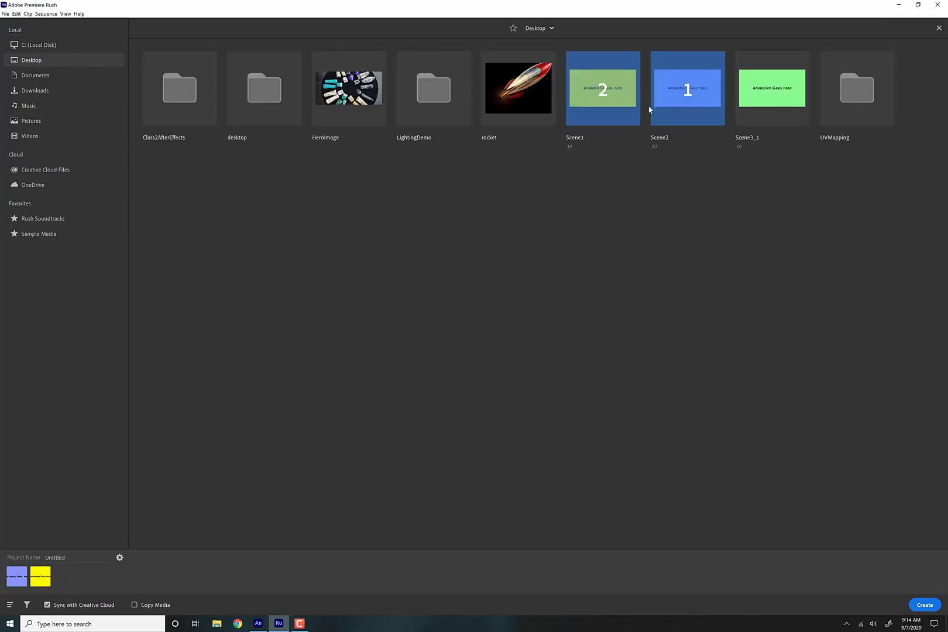
left_click(688, 108)
left_click(677, 98)
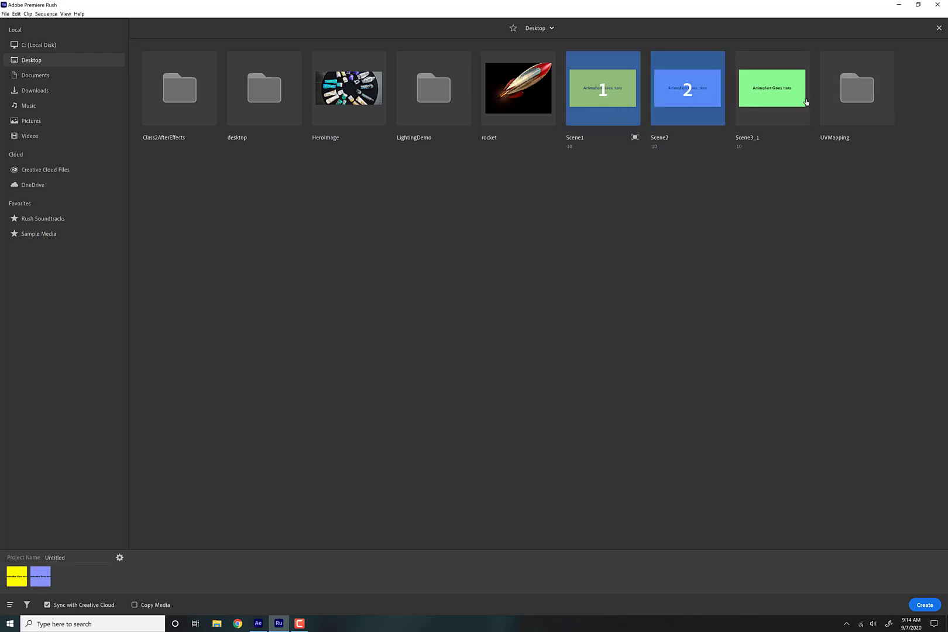
left_click(767, 92)
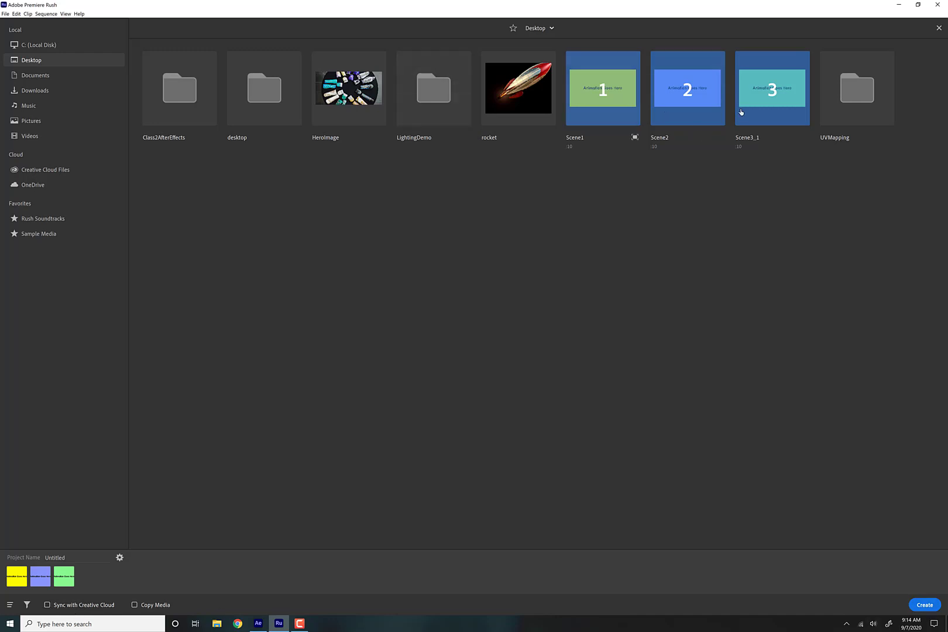
left_click(920, 608)
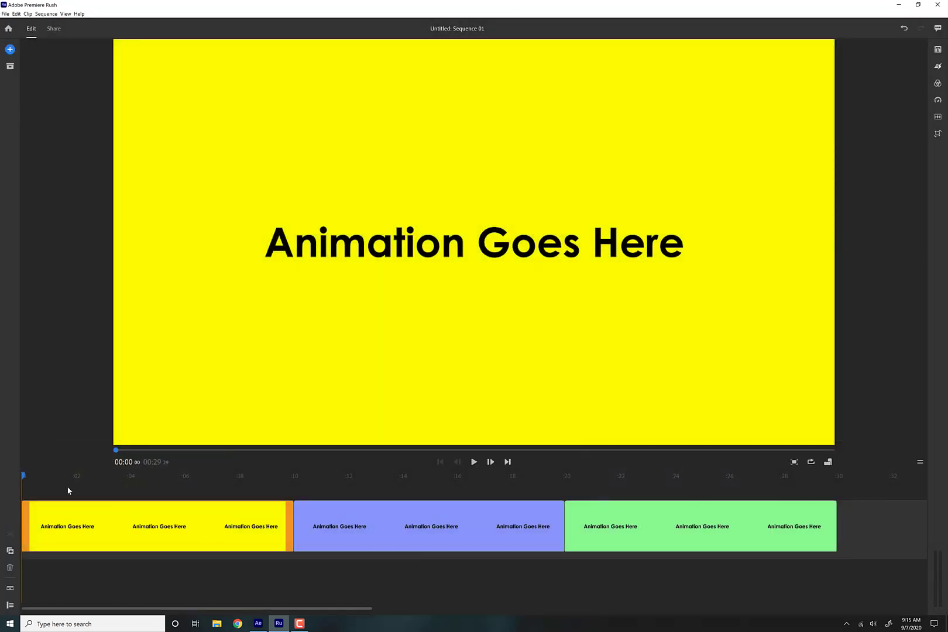
- Preview Sequence 01 by scrubbing, full-screen viewing and playing, then return the playhead to start
mouse_move(29, 479)
left_mouse_down()
mouse_move(798, 495)
mouse_move(22, 498)
left_mouse_up()
key("Right")
key("Right")
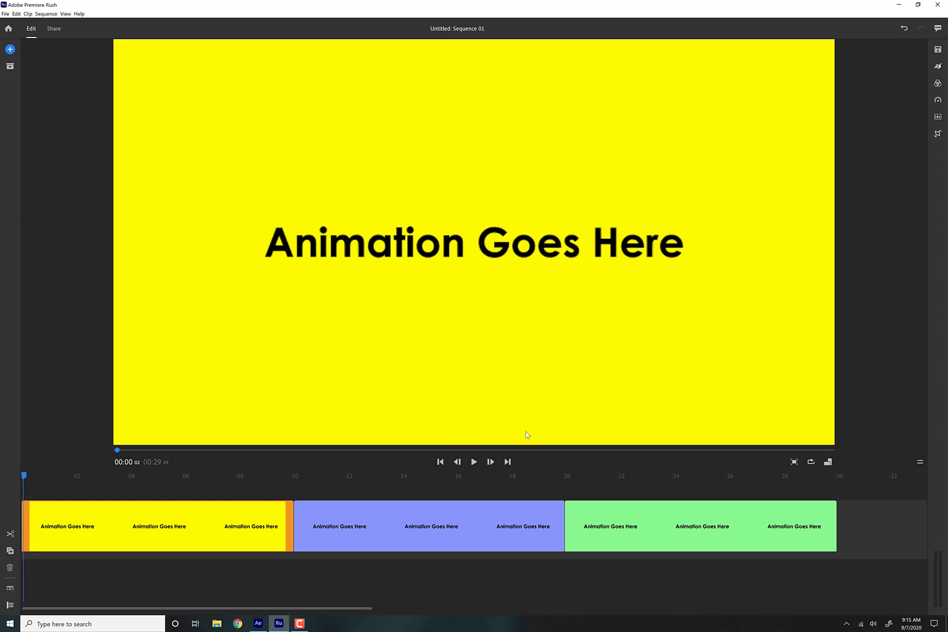
left_click(796, 464)
left_click(902, 608)
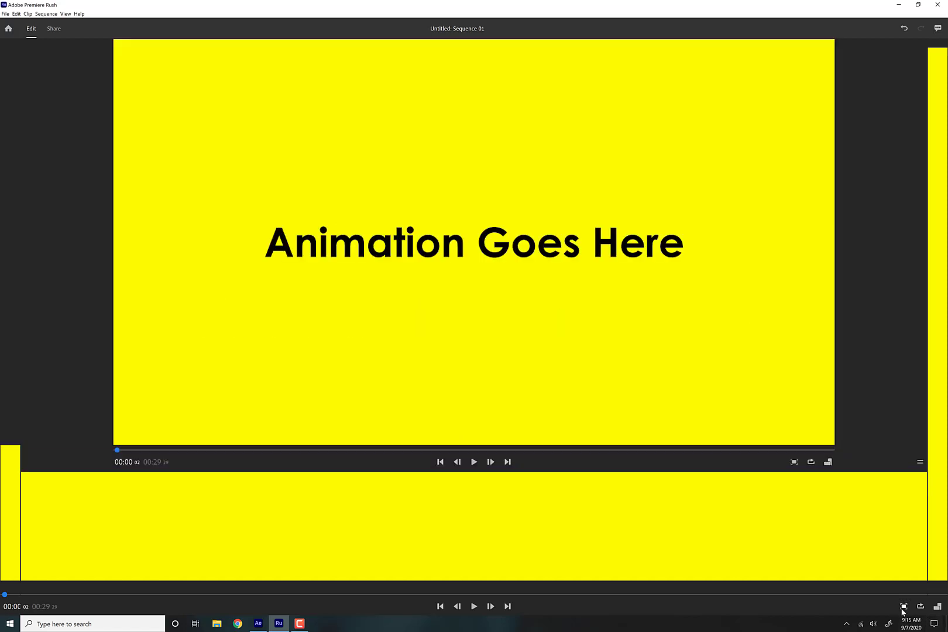
left_click(474, 462)
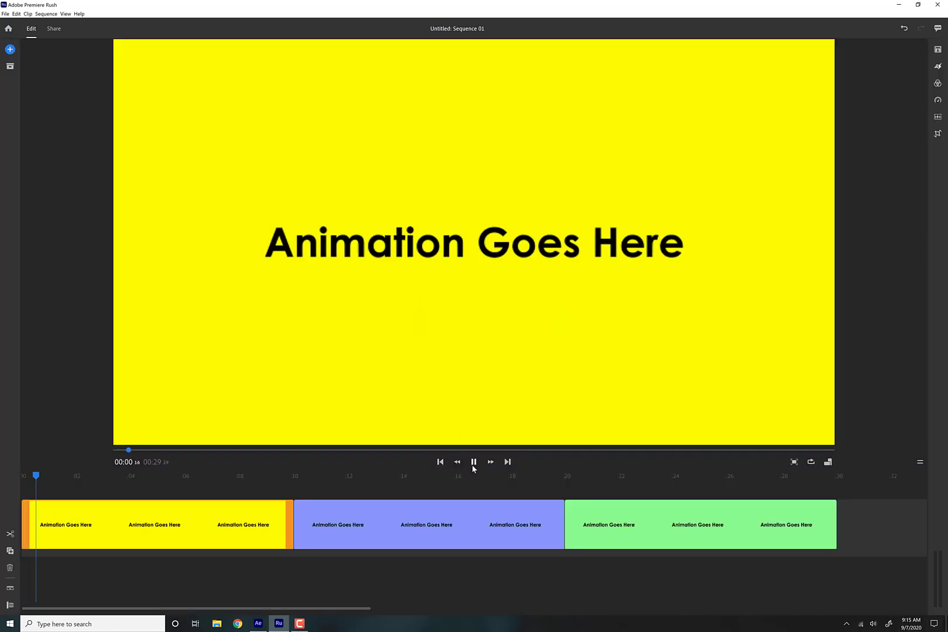
left_click(474, 462)
left_click_drag(131, 475, 269, 476)
left_click_drag(1, 501, 4, 492)
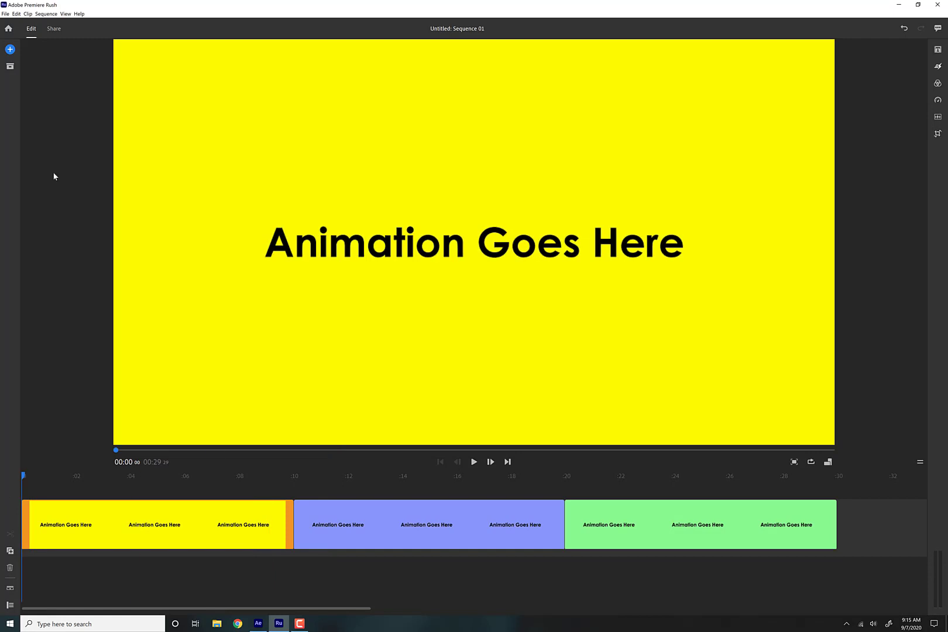
left_click(15, 51)
- Expand the audio tracks and leave the lock, mute and visibility track controls showing
left_click(11, 67)
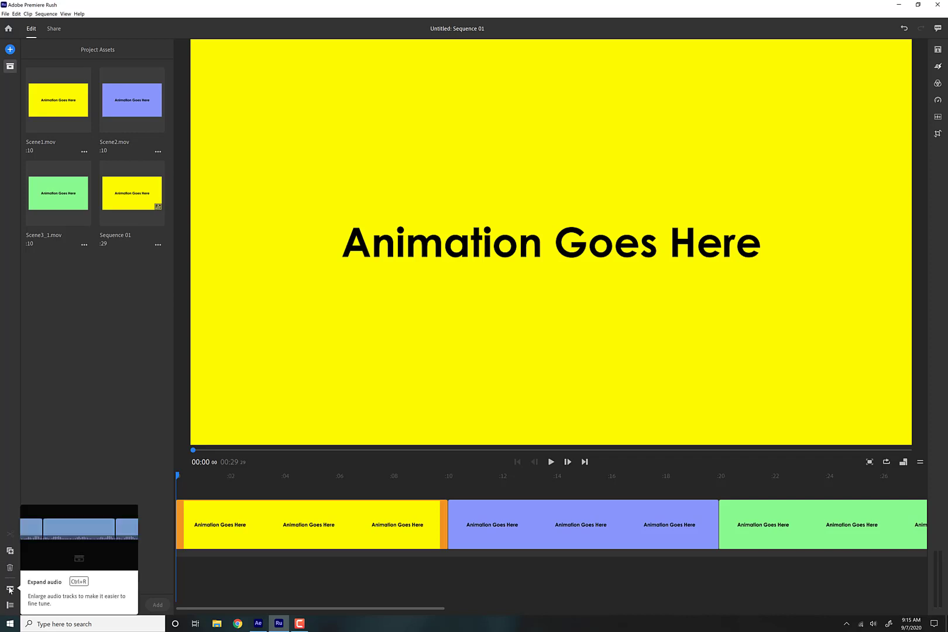
left_click(10, 590)
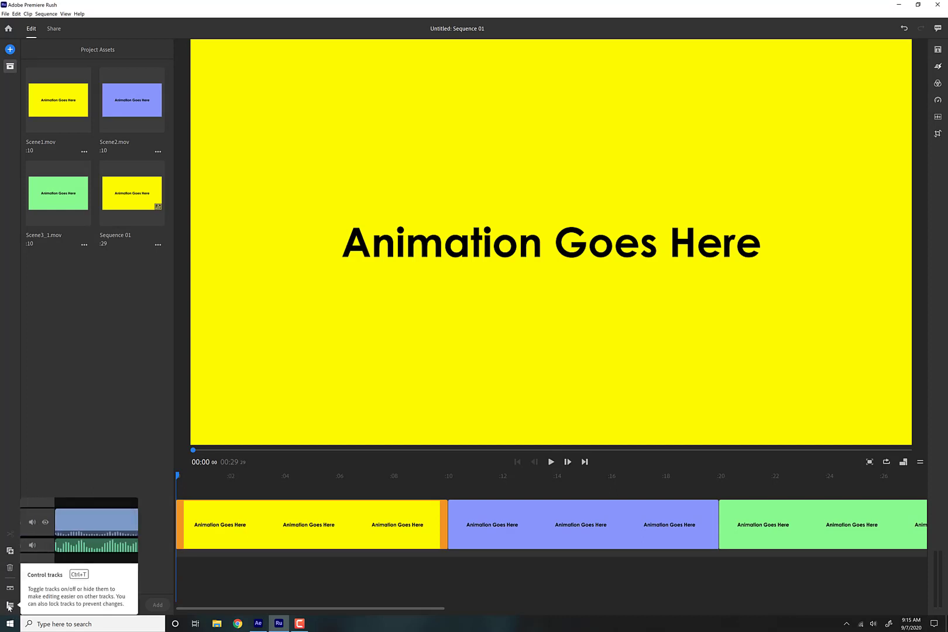
left_click(9, 606)
left_click(9, 606)
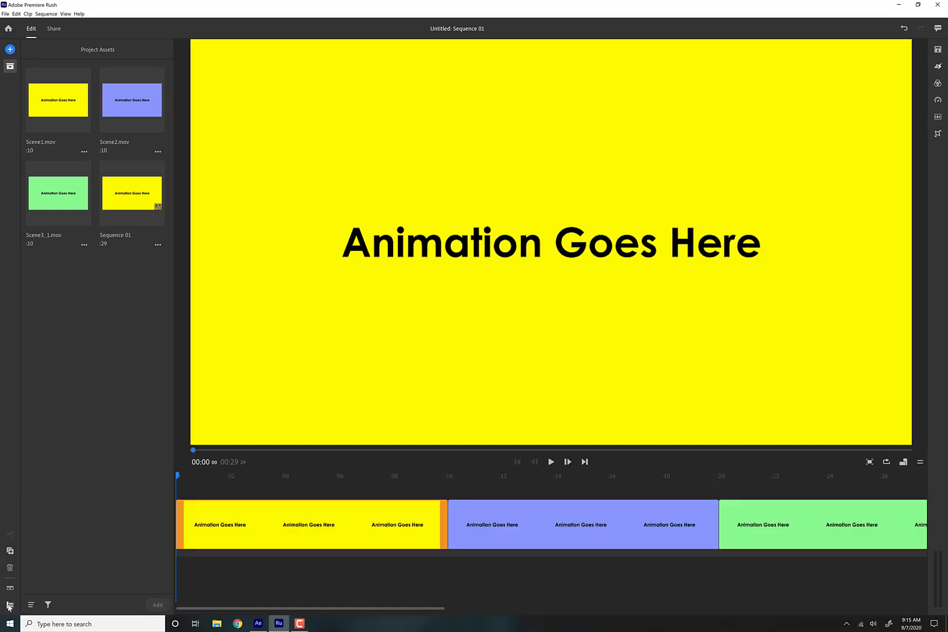
left_click(9, 606)
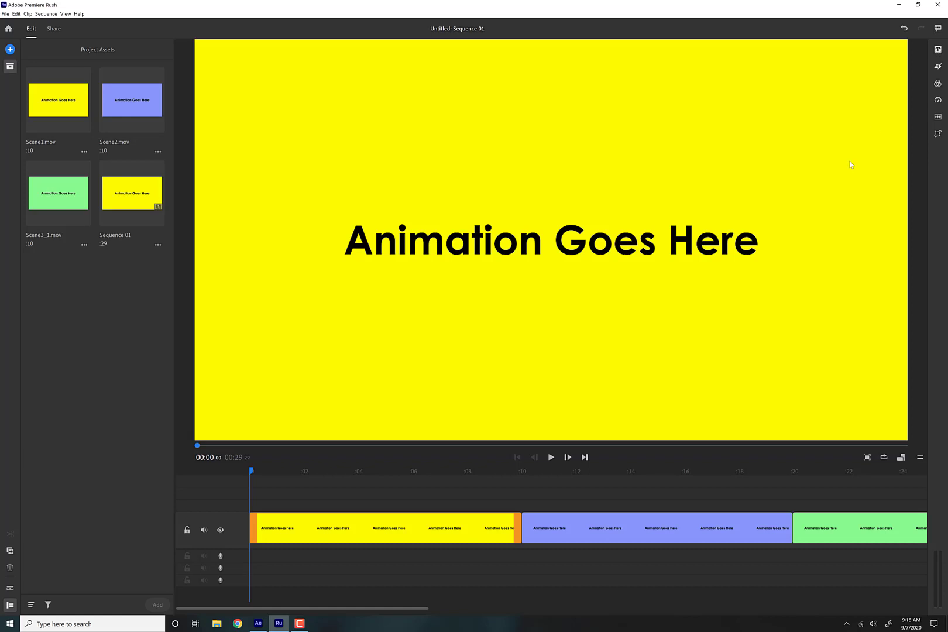
- Try a Dip to Black from Transitions, then delete the transition at the yellow clip's start
left_click(938, 51)
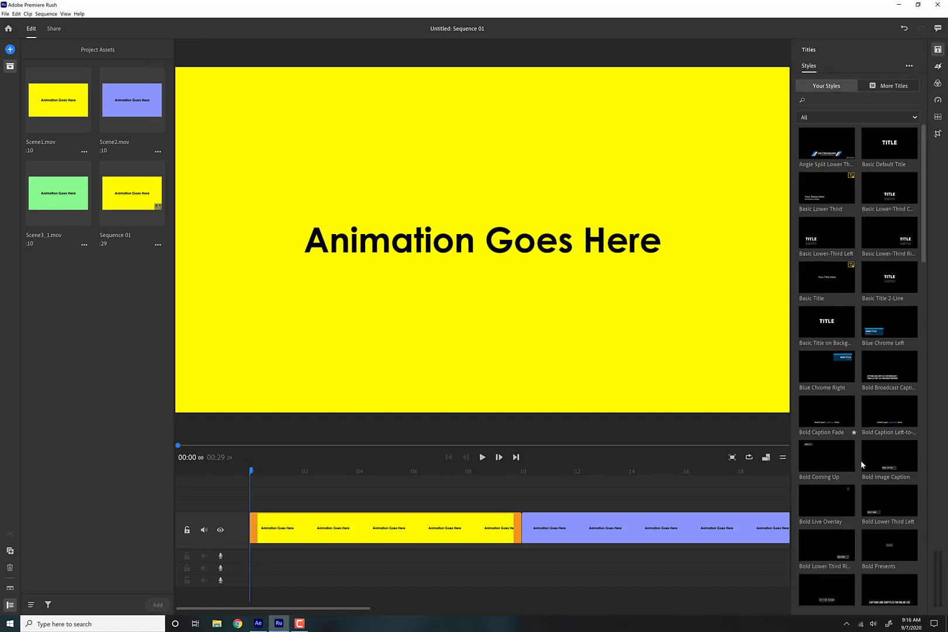
left_click(939, 69)
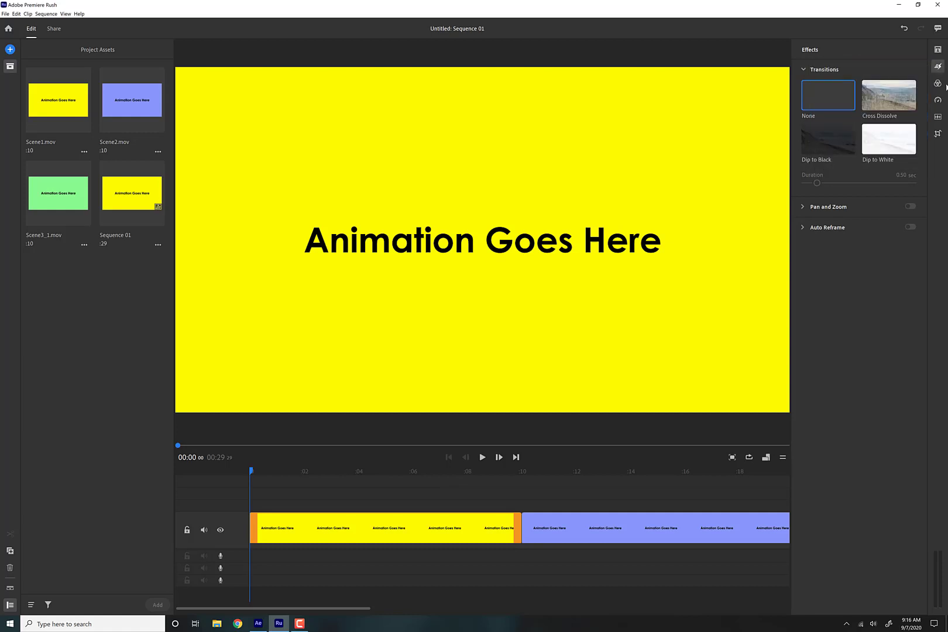
left_click(893, 97)
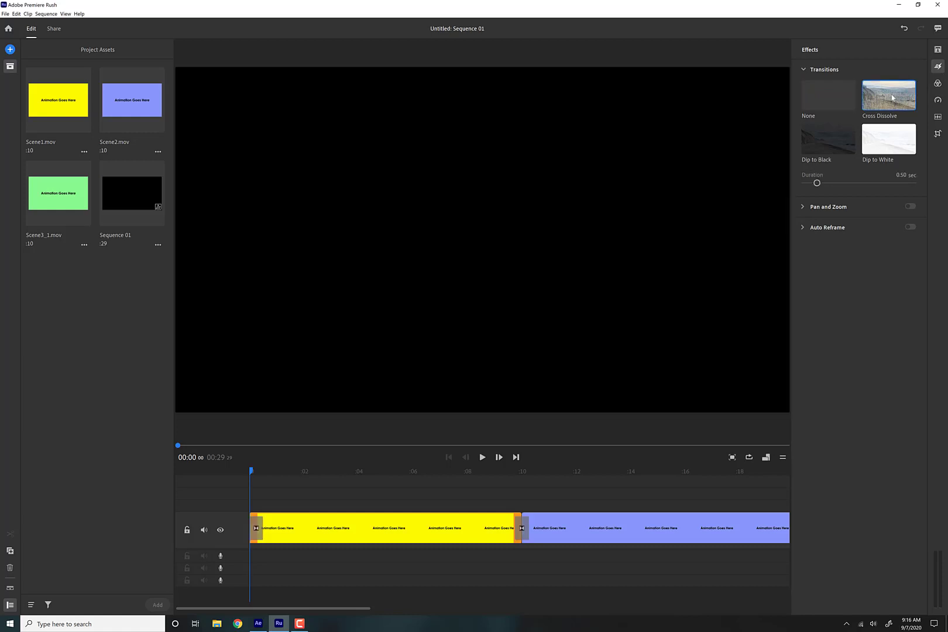
left_click(814, 138)
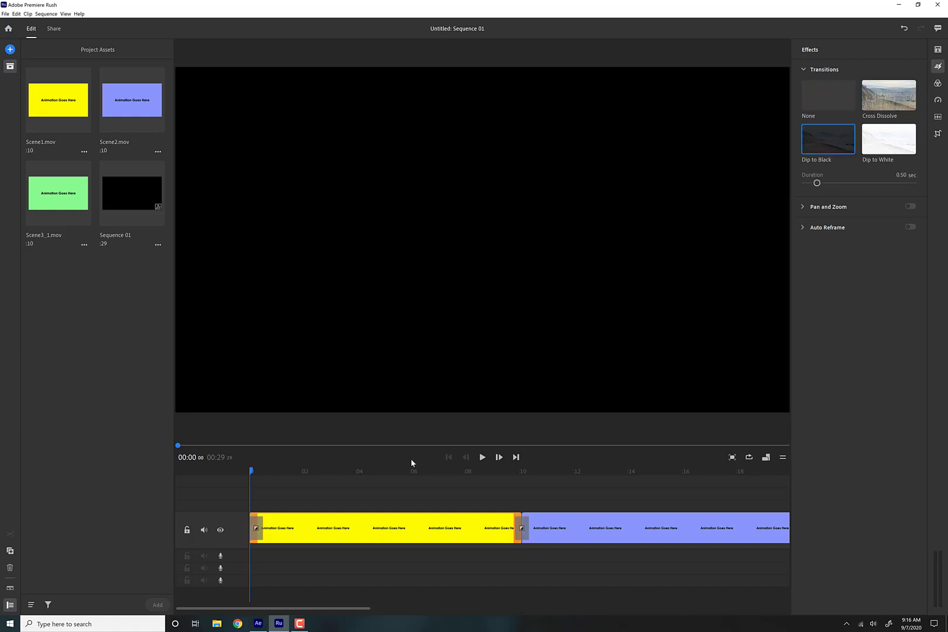
left_click(255, 530)
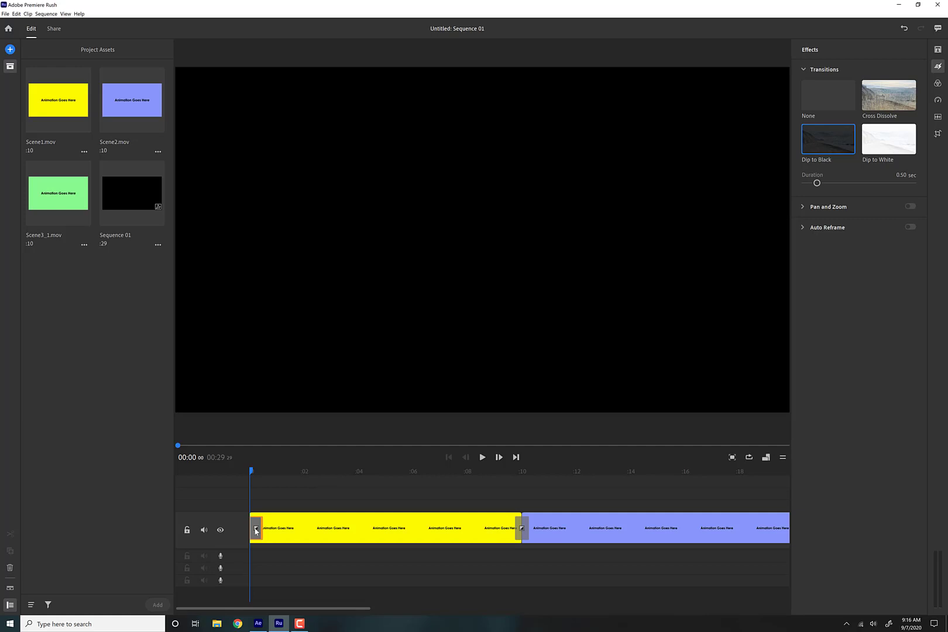
key("Delete")
- Place a Dip to Black at the yellow clip's start and lengthen it to about 1.2 seconds
left_click_drag(823, 140, 266, 534)
left_click_drag(249, 468, 282, 474)
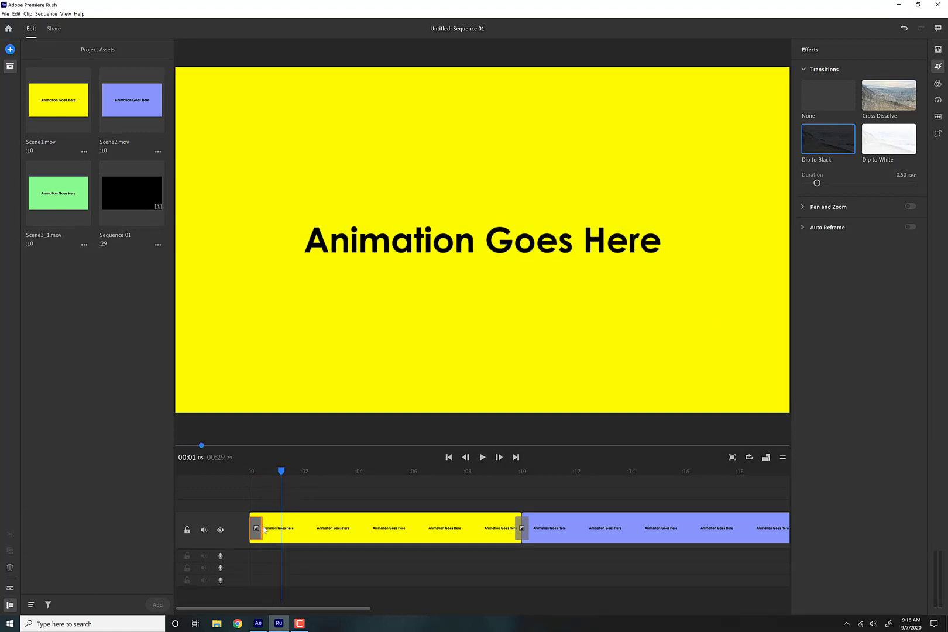
mouse_move(261, 531)
left_mouse_down()
mouse_move(282, 530)
mouse_move(264, 531)
left_mouse_up()
mouse_move(275, 607)
left_mouse_down()
mouse_move(338, 611)
mouse_move(278, 606)
left_mouse_up()
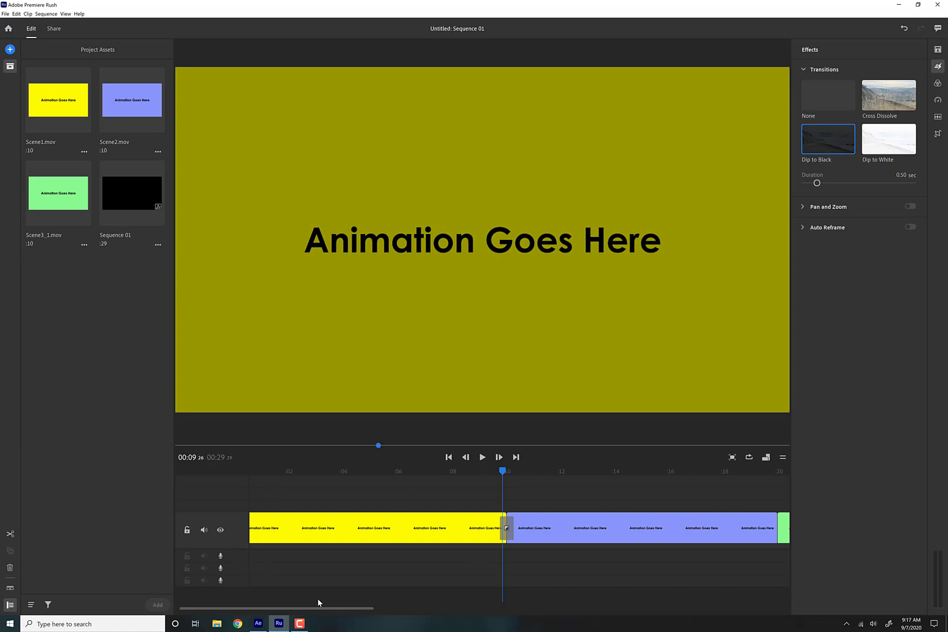
left_click(318, 598)
left_click_drag(322, 607, 266, 606)
left_click(519, 524)
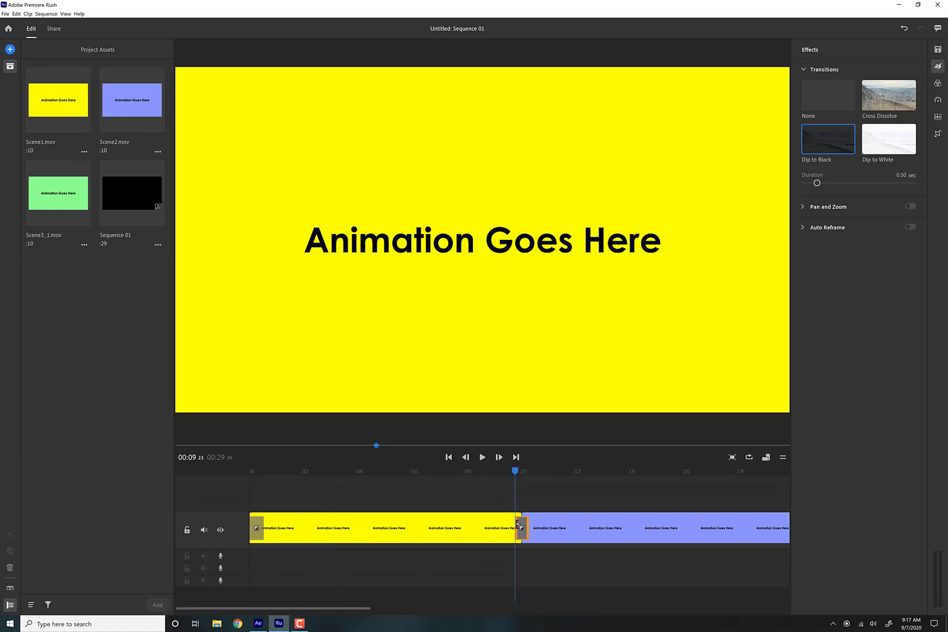
- Add a Cross Dissolve between the yellow and blue clips and widen it
left_click(519, 523)
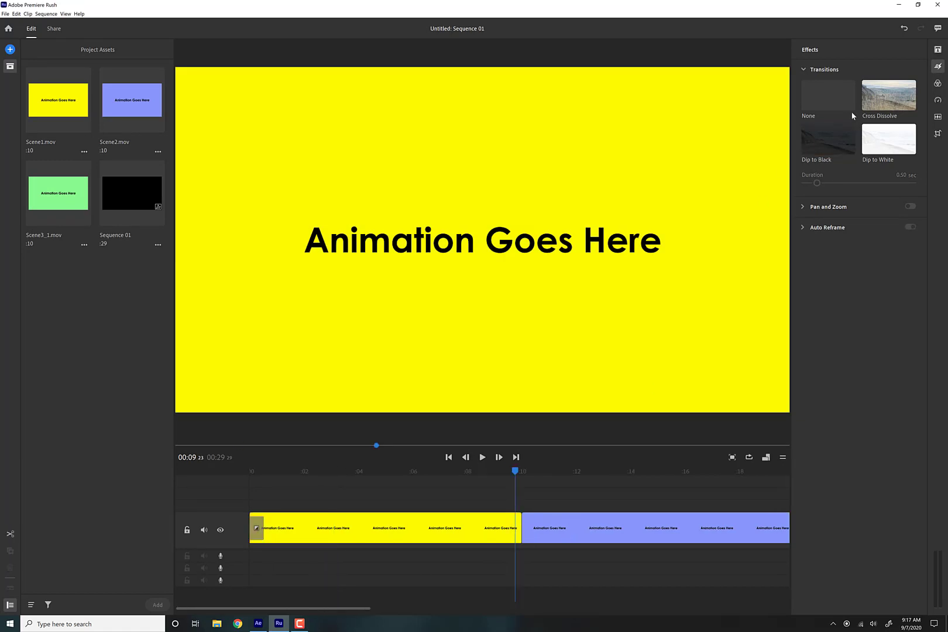
mouse_move(885, 98)
left_mouse_down()
mouse_move(515, 527)
mouse_move(523, 535)
mouse_move(496, 533)
mouse_move(507, 537)
left_mouse_up()
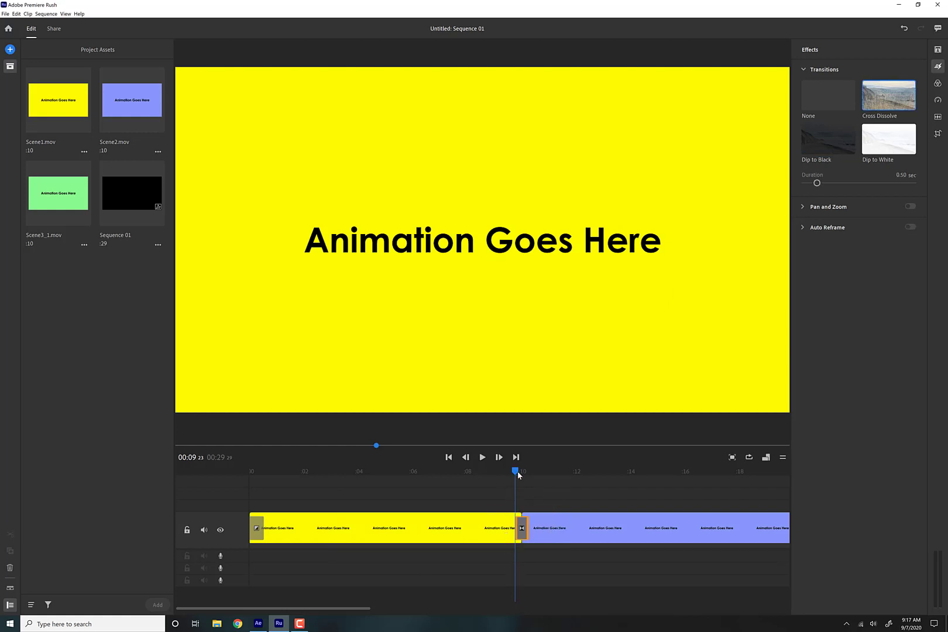
mouse_move(517, 471)
left_mouse_down()
mouse_move(537, 477)
mouse_move(524, 483)
left_mouse_up()
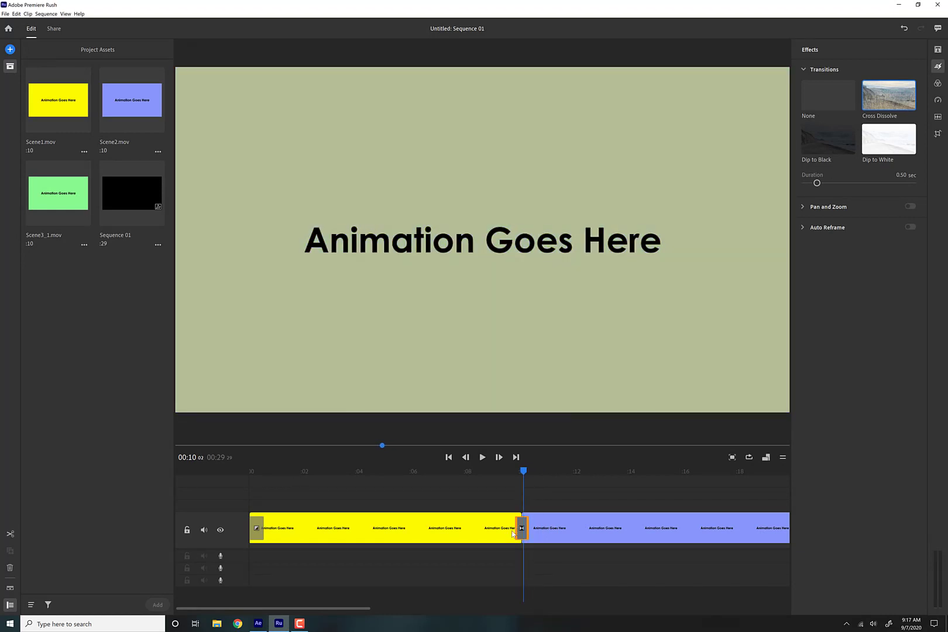
left_click_drag(519, 528, 542, 531)
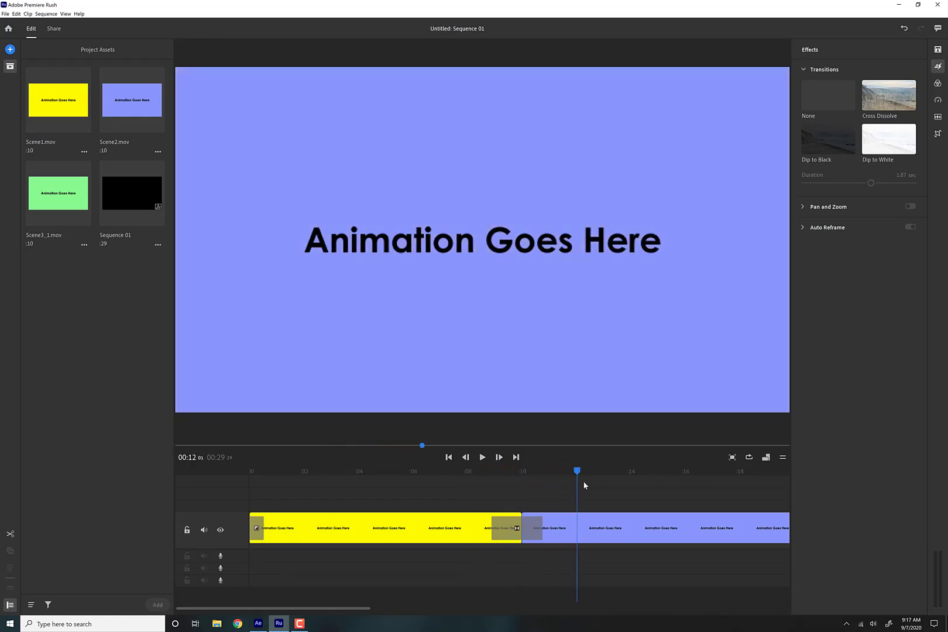
left_click_drag(312, 606, 375, 607)
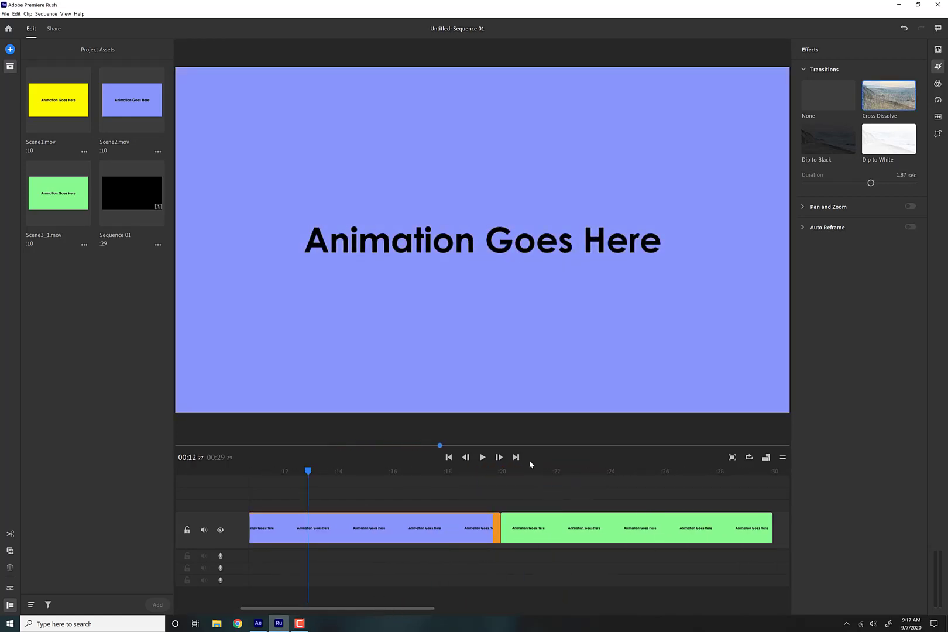
- Add a Dip to White between the blue and green clips, lengthened to 1.30 sec
left_click(492, 474)
left_click(515, 528)
left_click_drag(828, 95, 502, 530)
left_click_drag(480, 473, 546, 482)
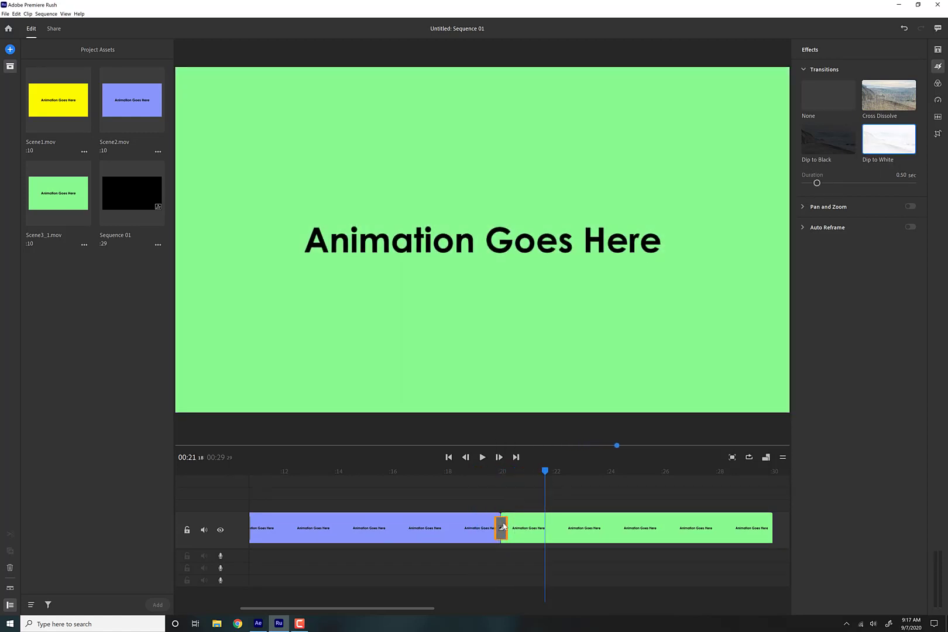
left_click_drag(817, 183, 849, 184)
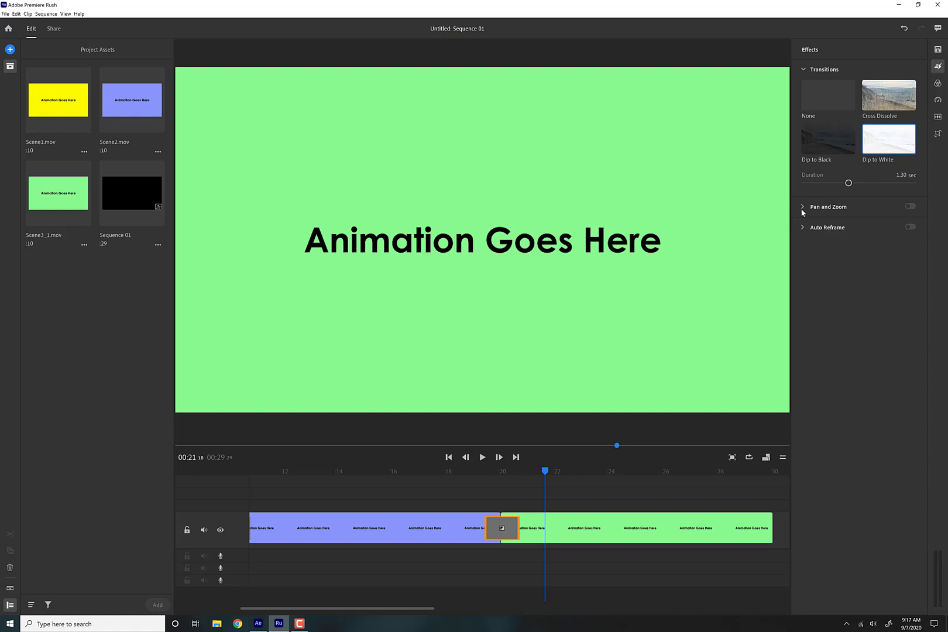
- Add a 0.50-sec Dip to Black at the green clip's end and scrub to check it
mouse_move(802, 210)
left_click_drag(549, 474, 700, 474)
left_click_drag(852, 138, 768, 539)
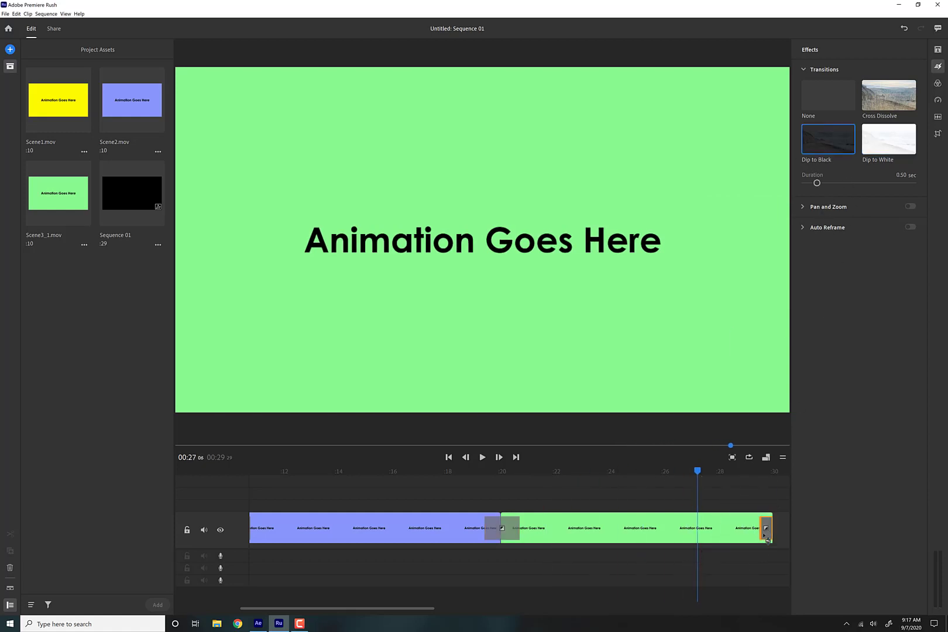
mouse_move(731, 473)
left_mouse_down()
mouse_move(769, 473)
mouse_move(712, 473)
left_mouse_up()
mouse_move(273, 606)
- Play back the sequence from its start to review the transitions
left_click_drag(709, 473, 210, 476)
key("space")
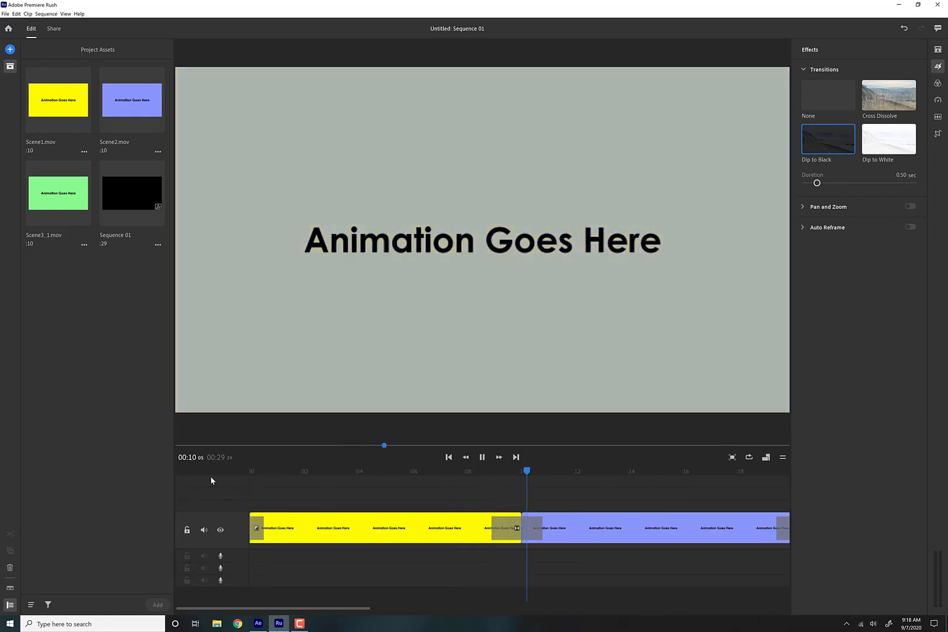
key("space")
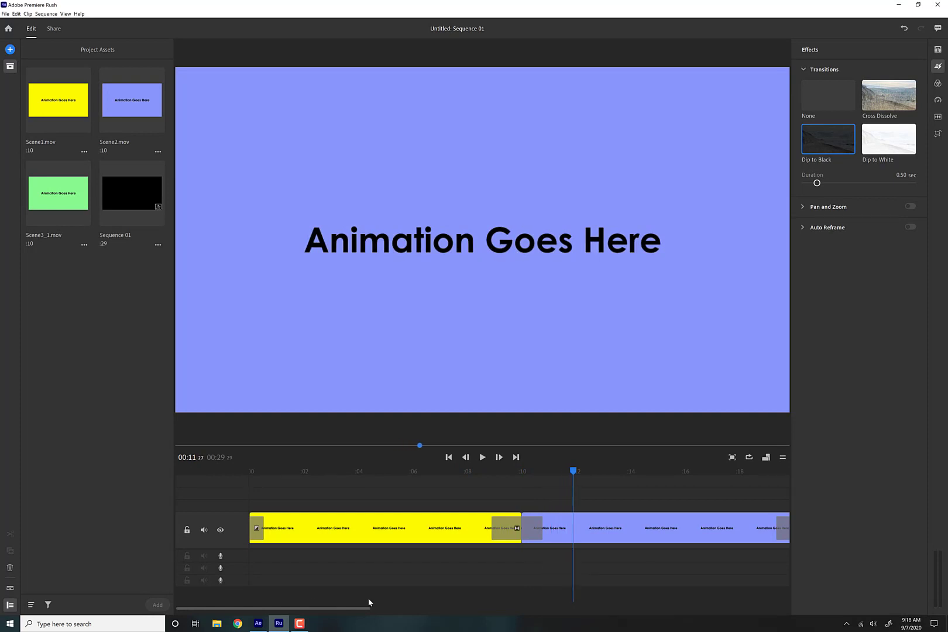
- Zoom the timeline out so the yellow, blue and green clips and their transitions all show
left_click_drag(366, 608, 524, 611)
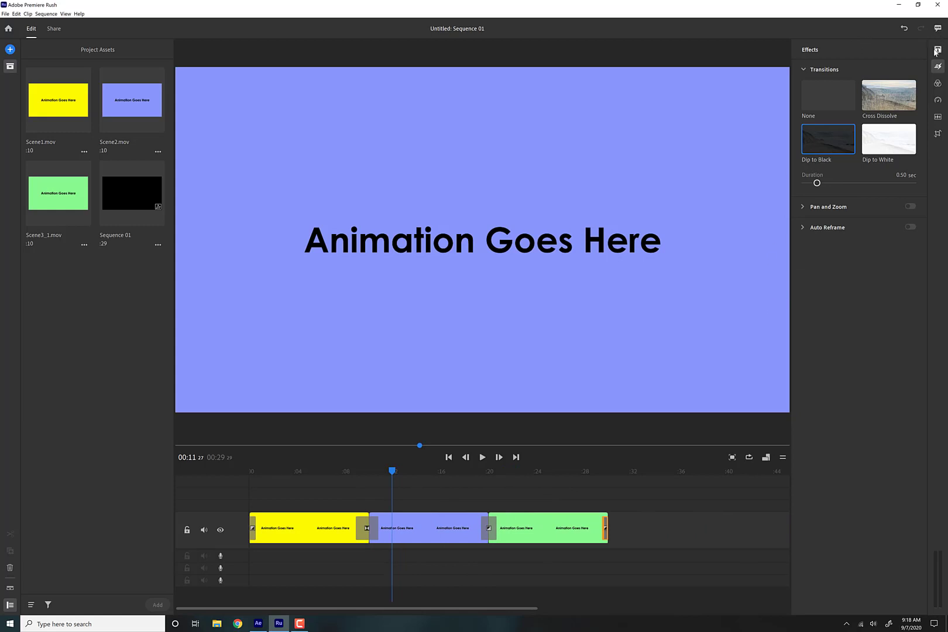
left_click(255, 506)
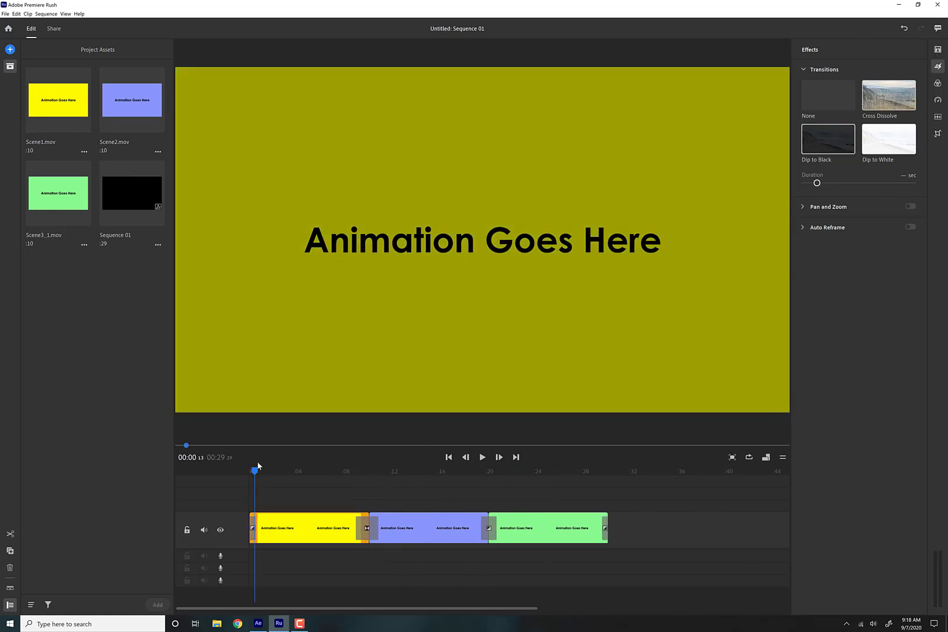
left_click_drag(255, 476, 250, 475)
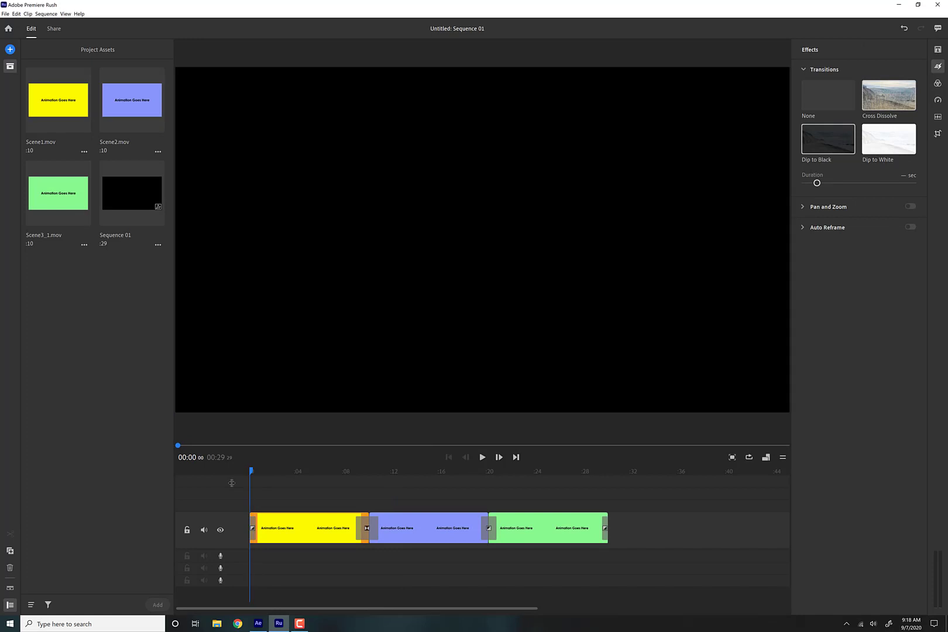
left_click(315, 549)
left_click(408, 530)
left_click(529, 530)
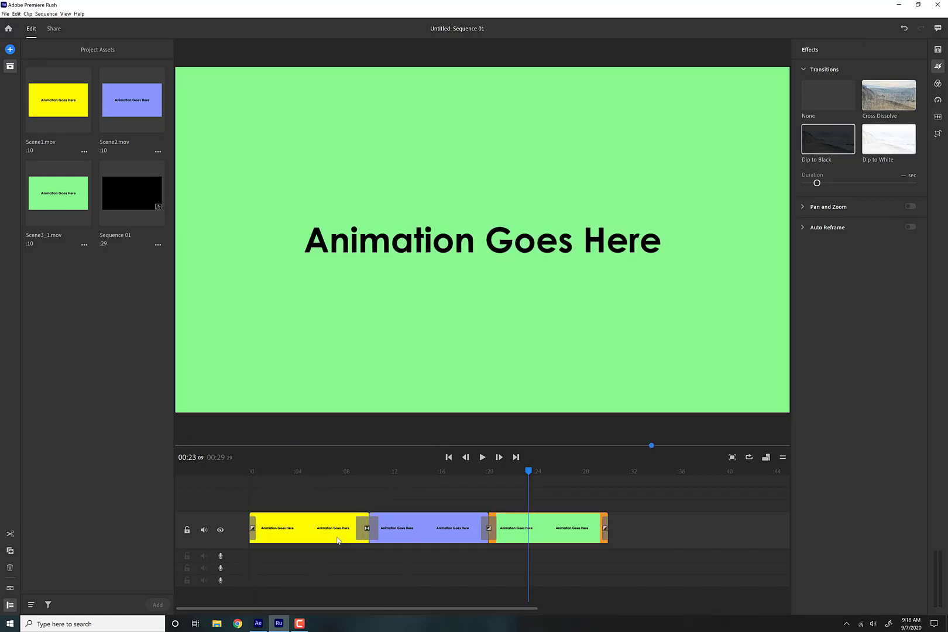
left_click(311, 536)
key("Escape")
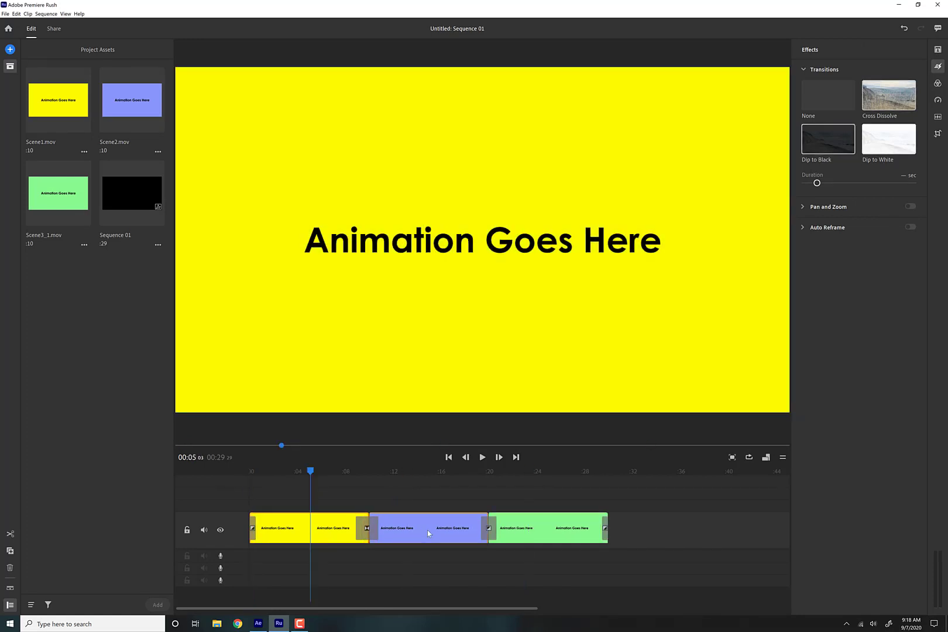
left_click_drag(326, 526, 380, 528)
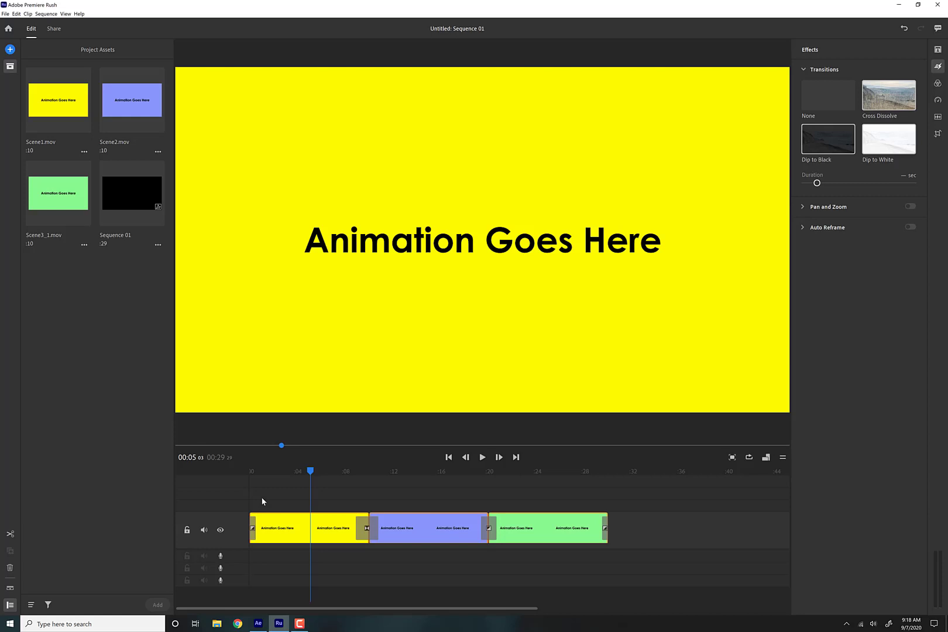
- Add the Edgy Modern Transition title from the title styles, then undo that first attempt
left_click(261, 527)
left_click(940, 50)
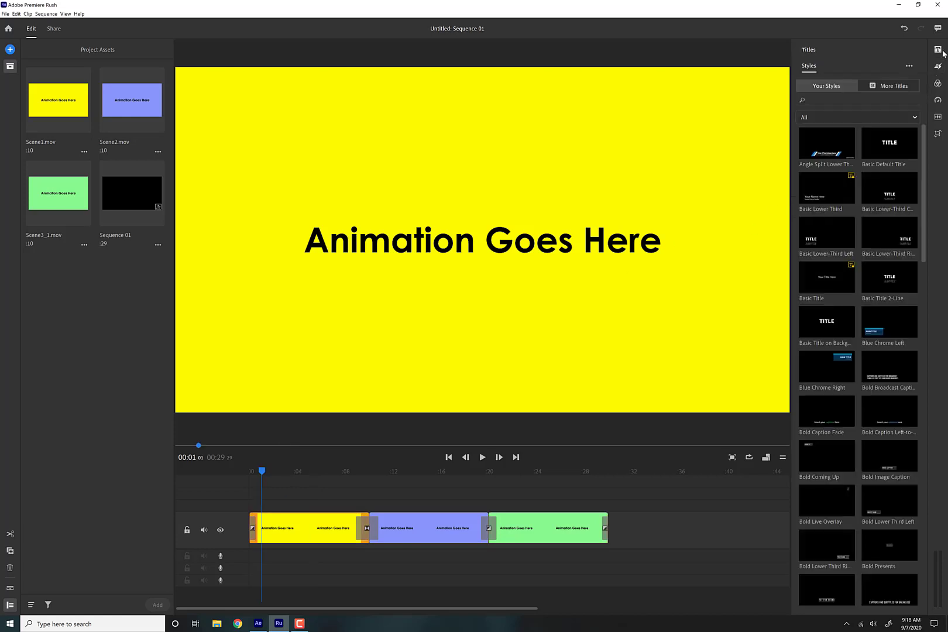
left_click(904, 86)
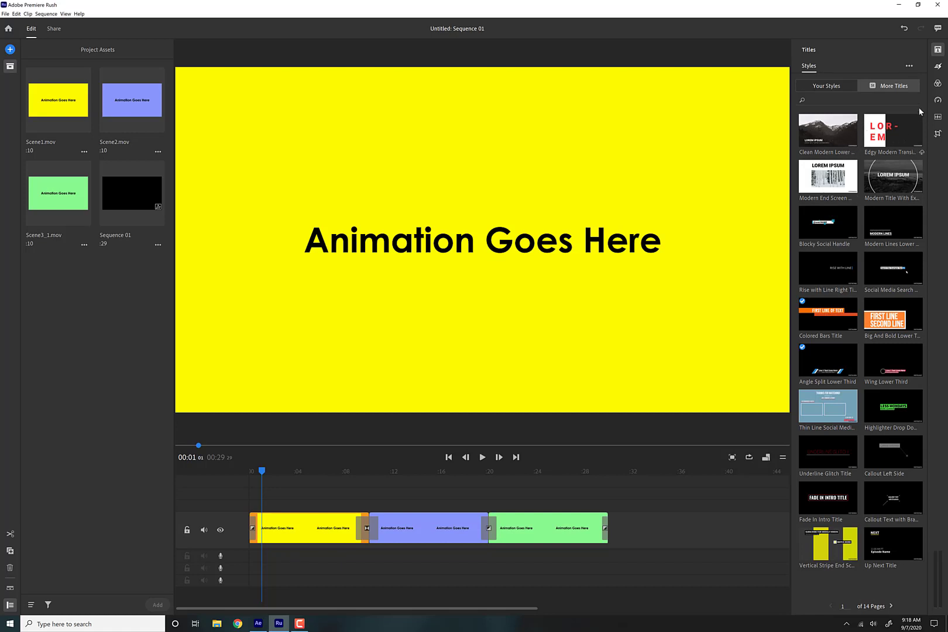
left_click_drag(903, 126, 264, 495)
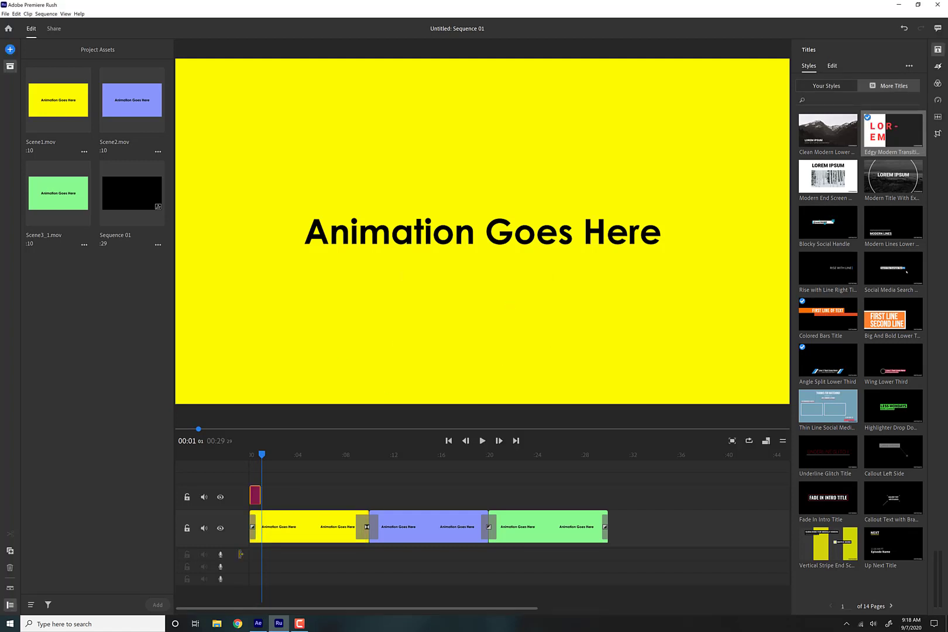
left_click(256, 462)
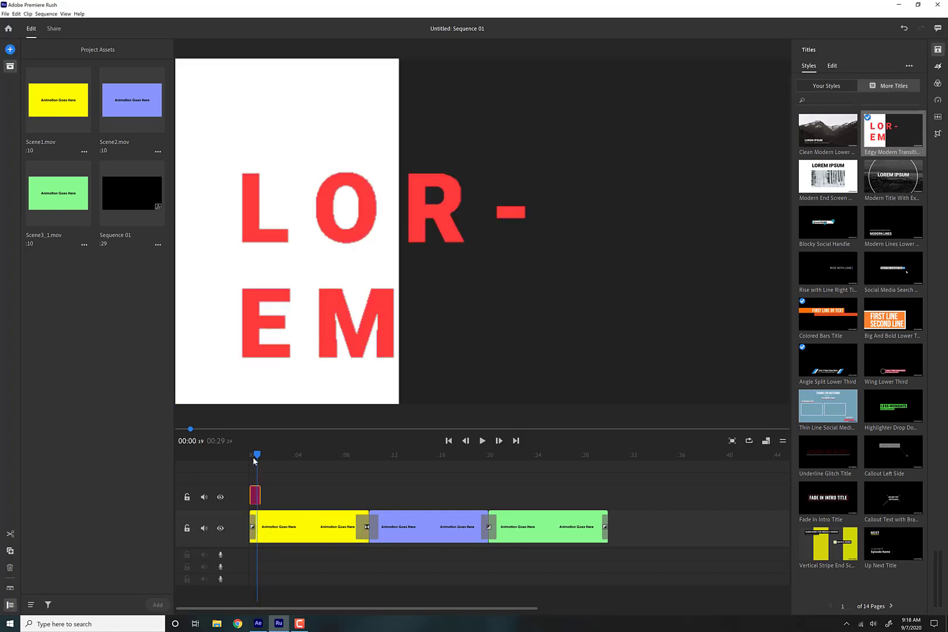
left_click(292, 542)
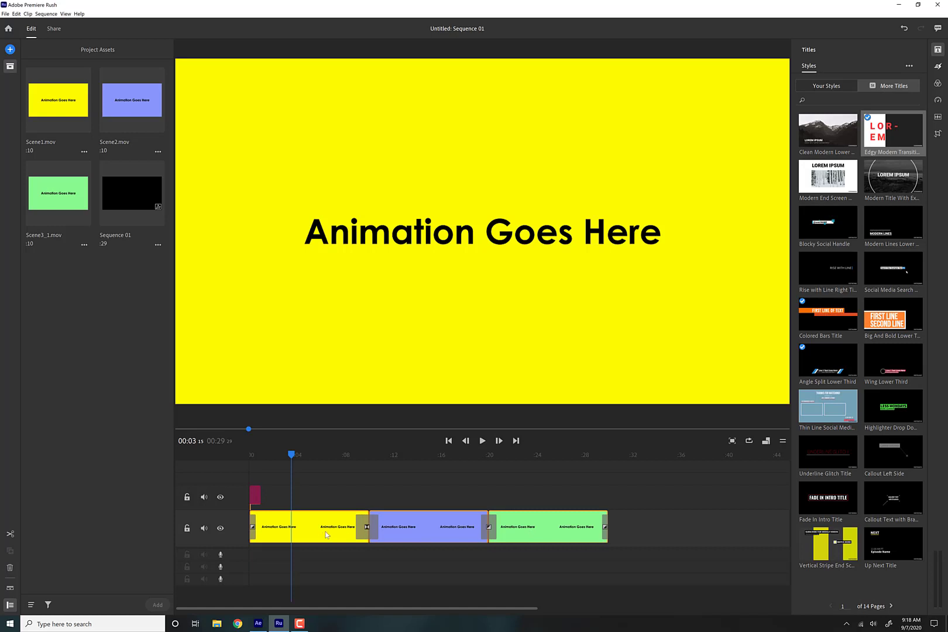
key("ctrl+z")
key("ctrl+z")
key("ctrl+z")
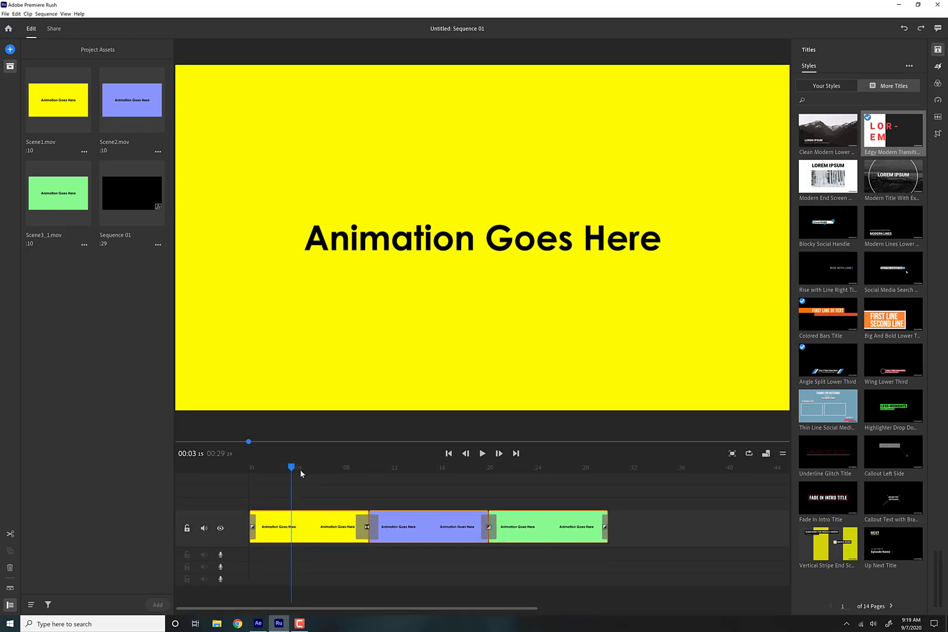
- Drop the Edgy Modern Transition 'LOR-EM' title onto the timeline above the first scene
left_click_drag(917, 119, 264, 504)
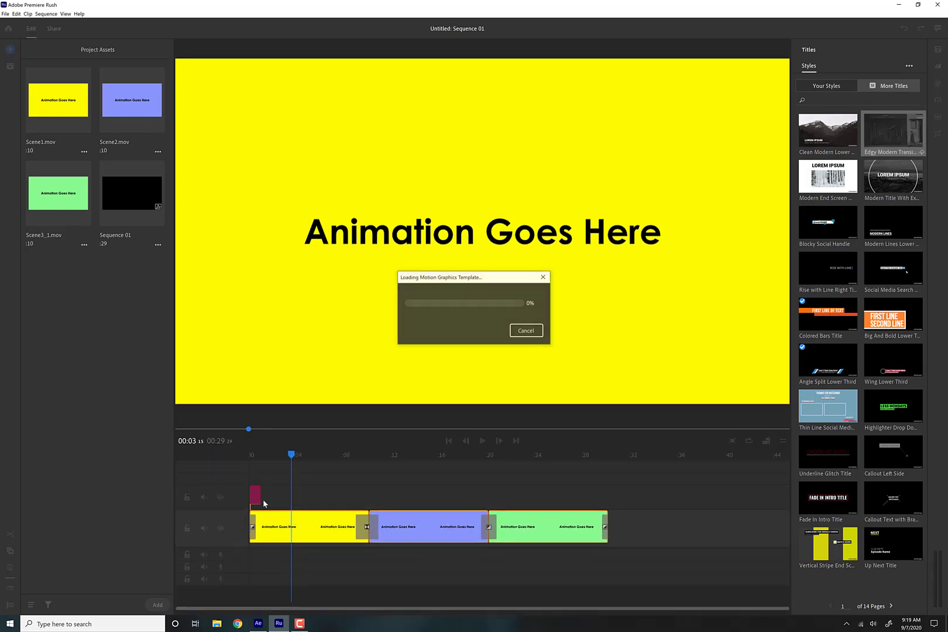
left_click(304, 587)
left_click(259, 530)
mouse_move(280, 532)
left_mouse_down()
mouse_move(301, 532)
mouse_move(280, 533)
left_mouse_up()
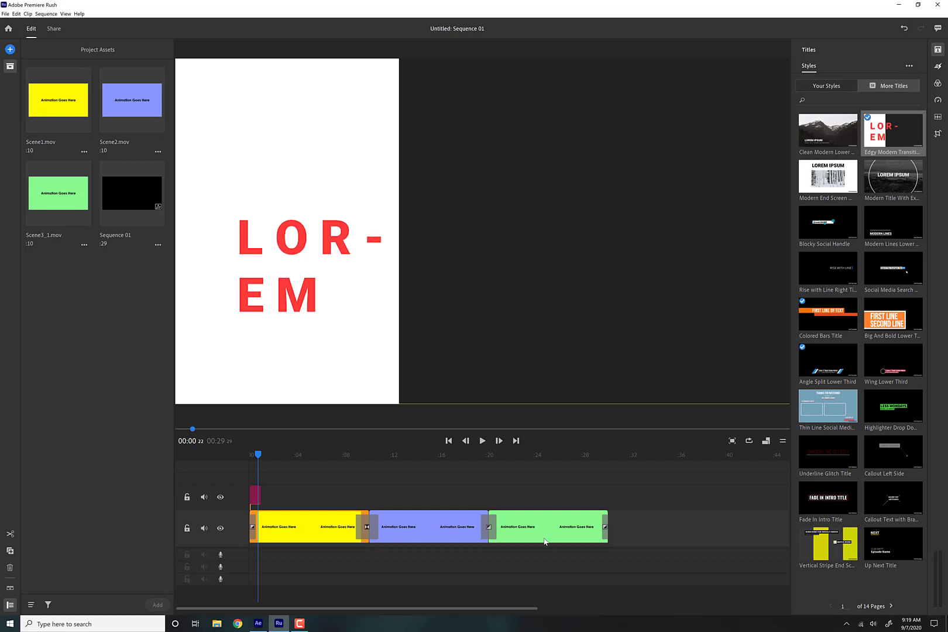
mouse_move(543, 541)
left_mouse_down()
mouse_move(590, 541)
mouse_move(544, 542)
left_mouse_up()
left_click(290, 491)
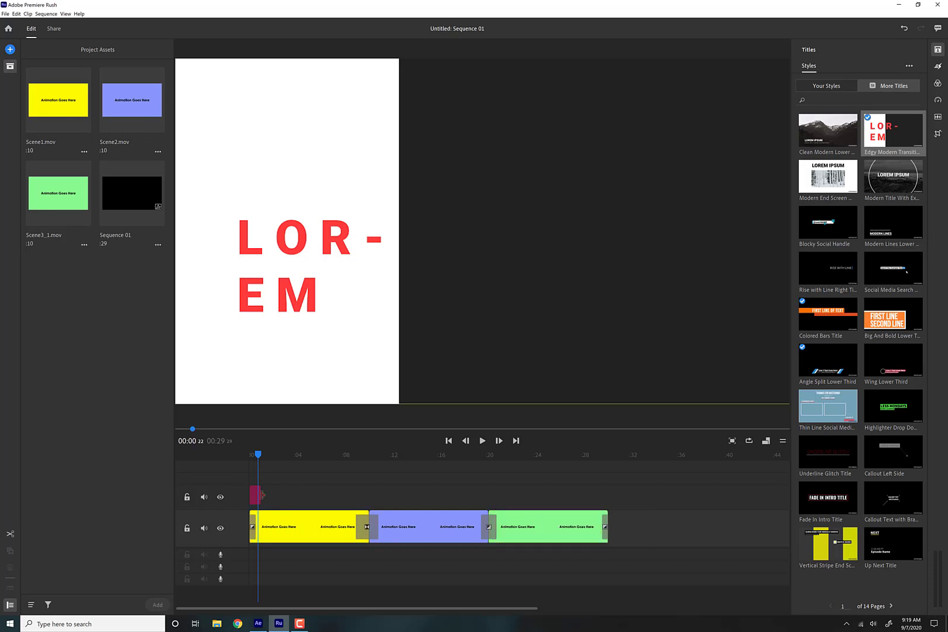
- Move the LOR-EM title to the start of the main track, ahead of the yellow clip
left_click_drag(255, 499, 240, 528)
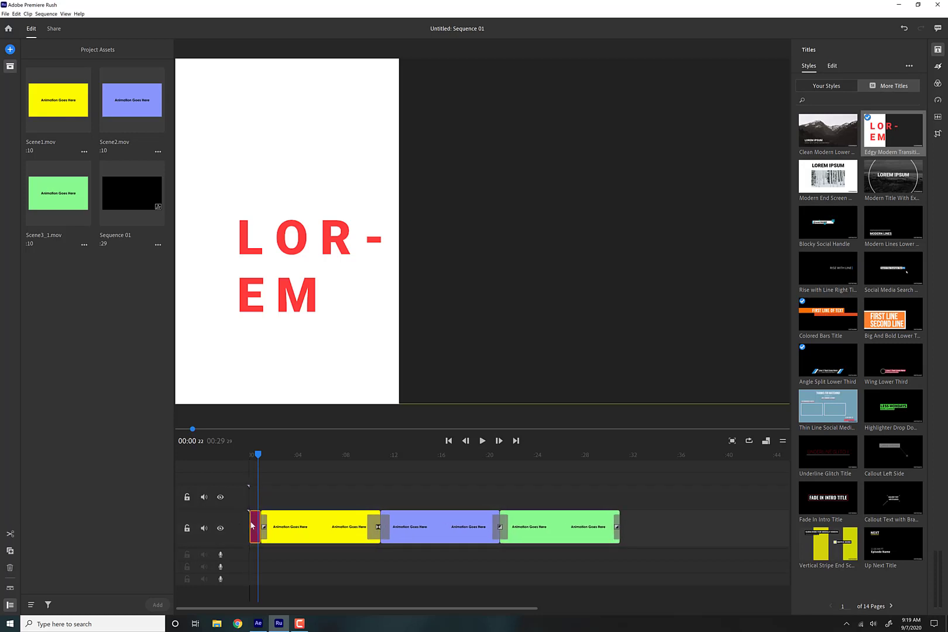
left_click(252, 468)
left_click_drag(252, 468, 271, 470)
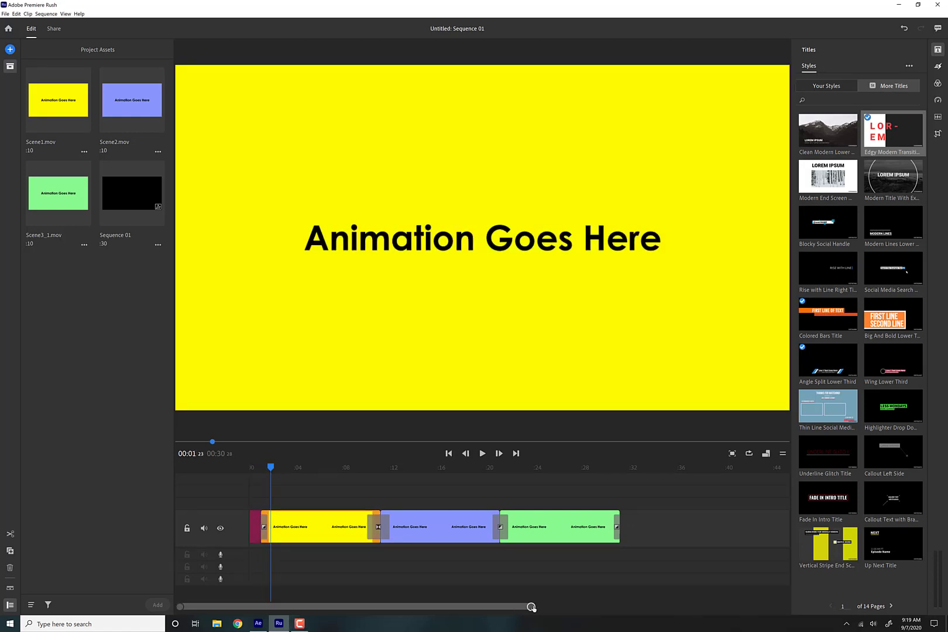
left_click_drag(532, 608, 319, 609)
left_click(265, 531)
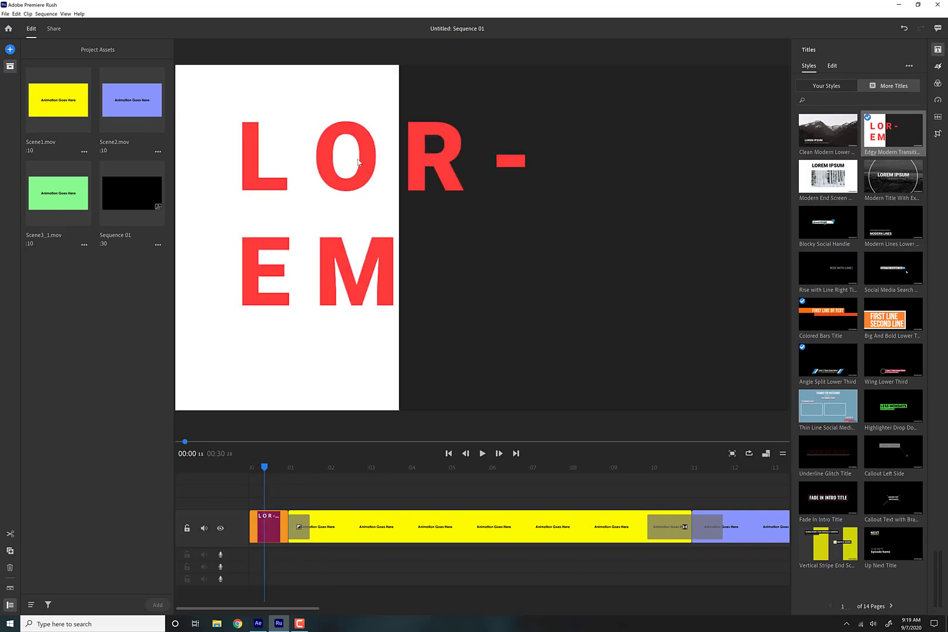
- Change the title's text to 'Project Title'
left_click(358, 162)
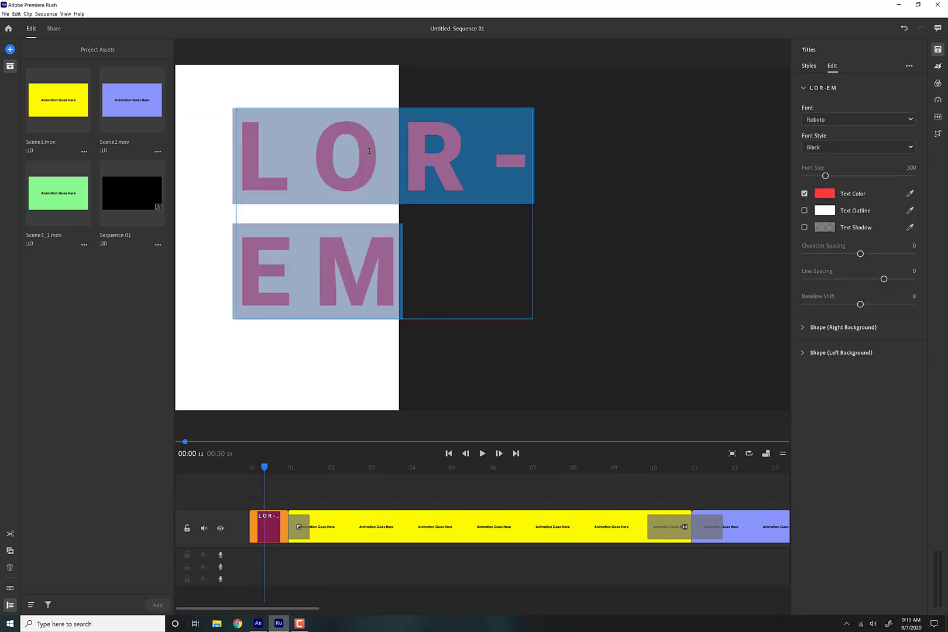
type("P")
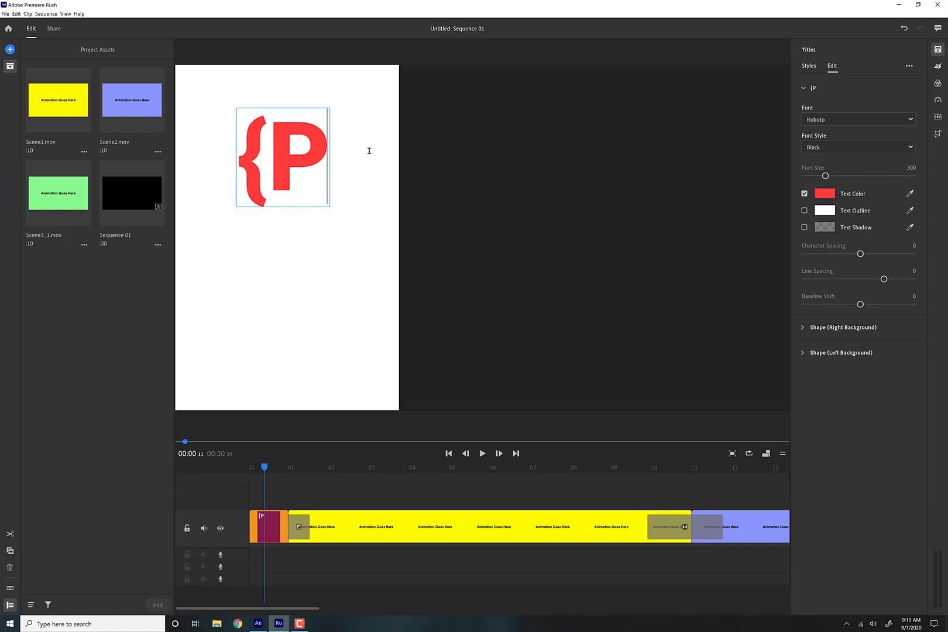
type("roj")
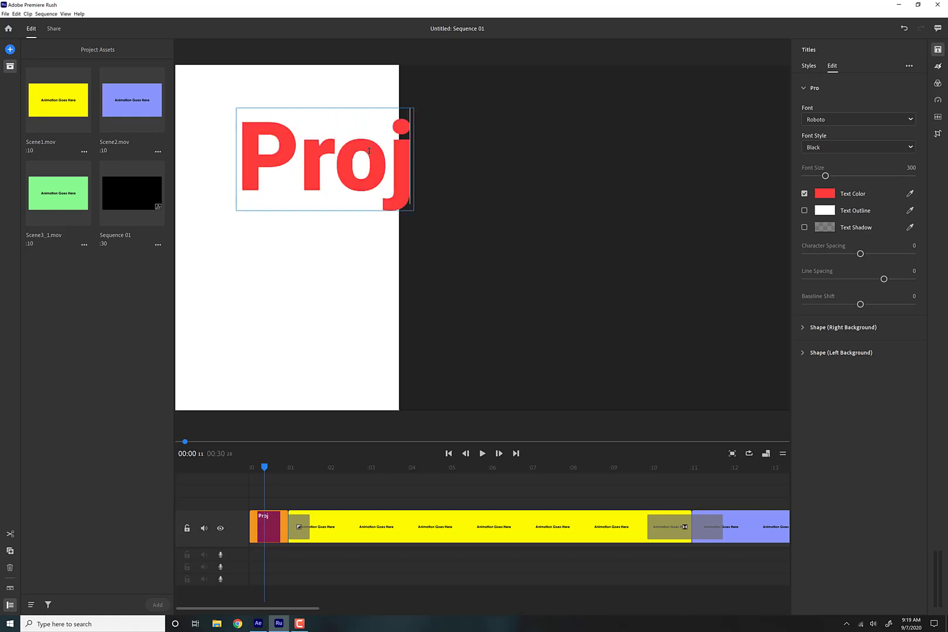
type("ect Title")
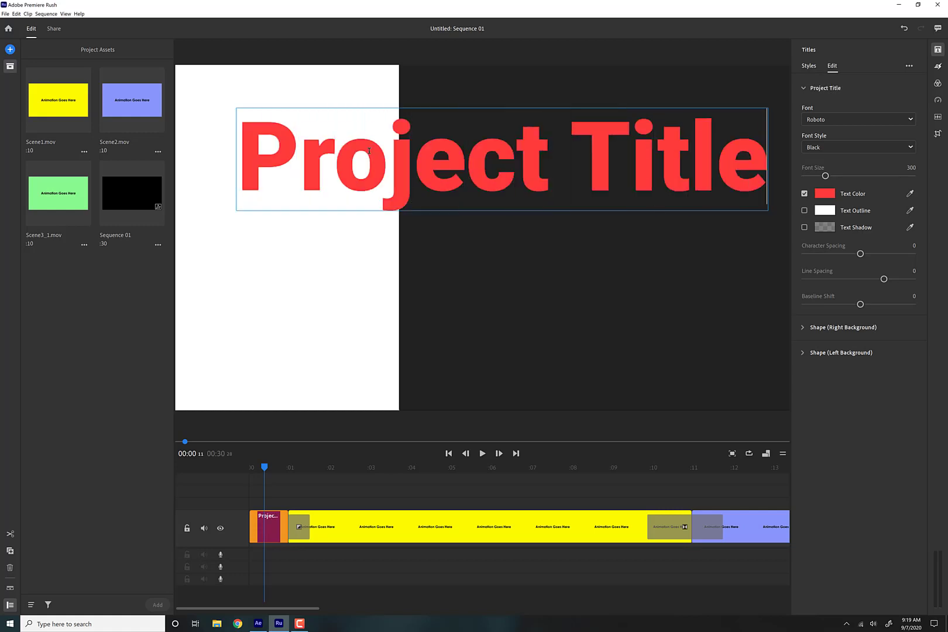
left_click_drag(252, 465, 272, 466)
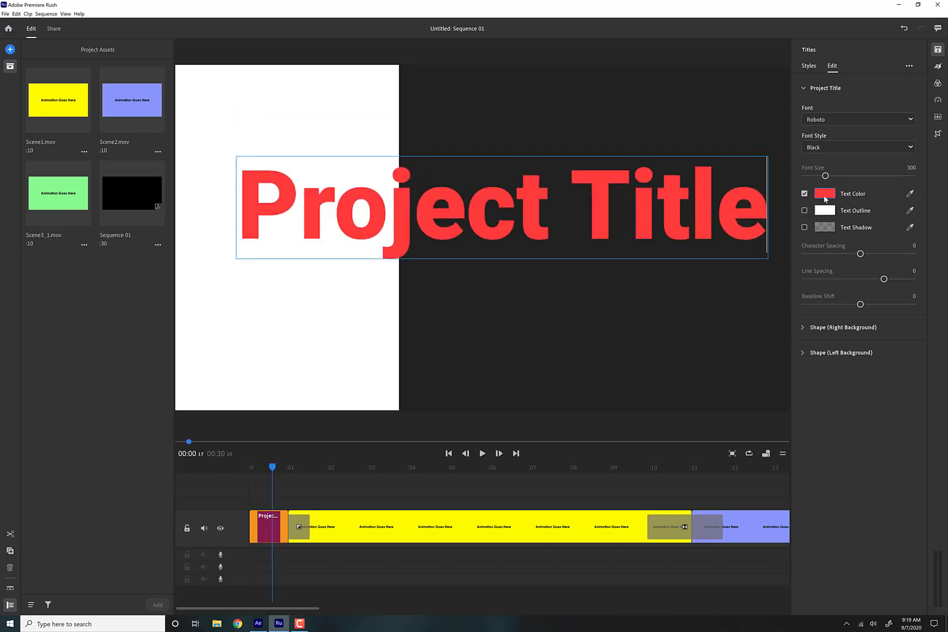
- Try a yellow text colour for the title
left_click(825, 193)
left_click(472, 260)
left_click(472, 264)
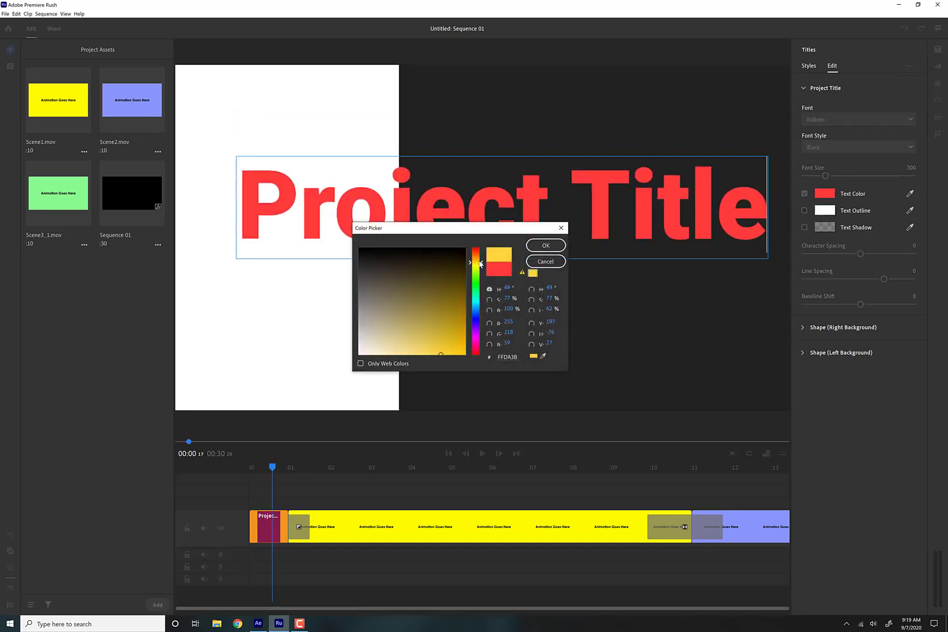
left_click(550, 246)
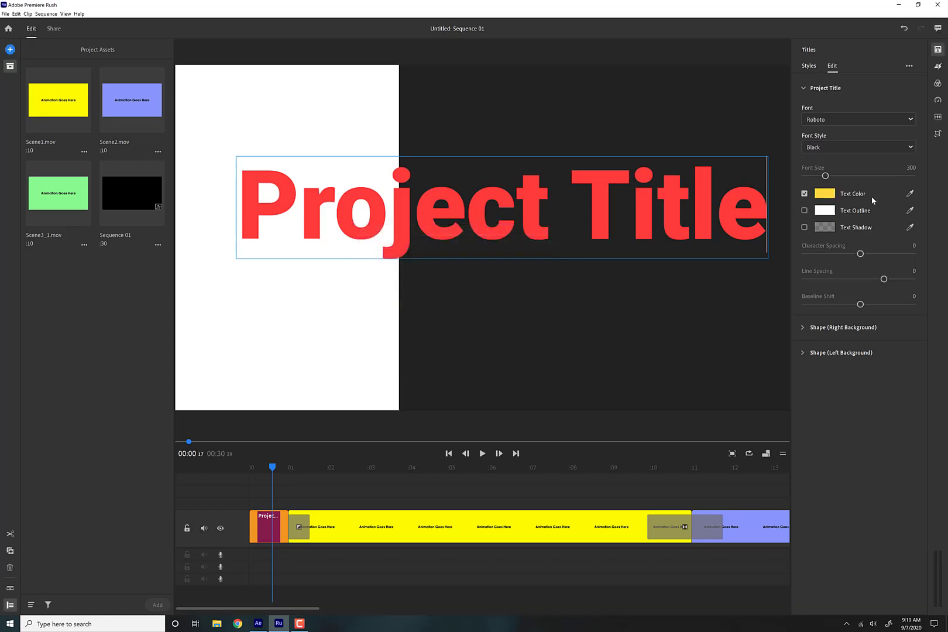
- Select all the title text and colour it blue (#3BBCFF)
triple_click(503, 191)
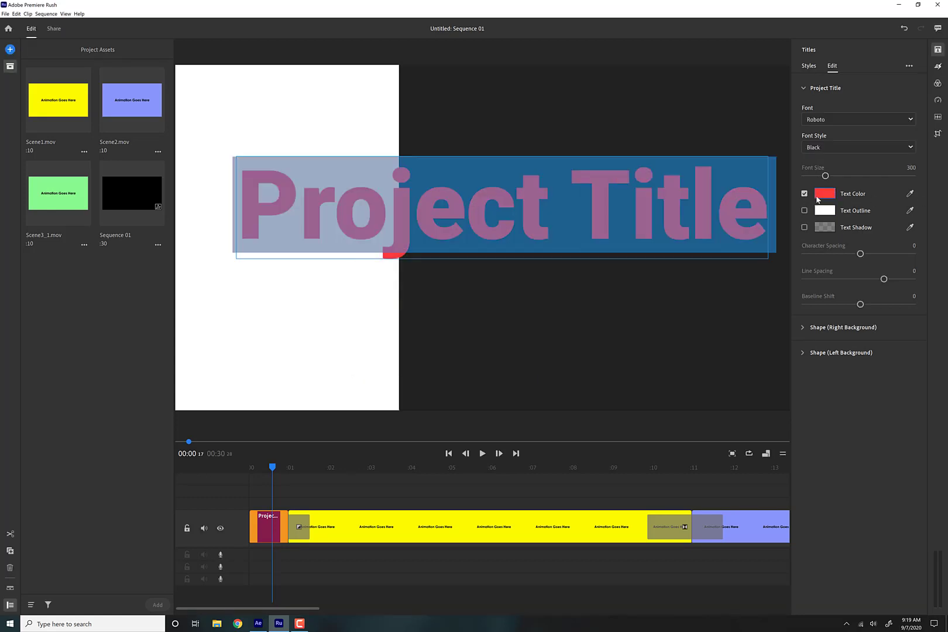
left_click(825, 193)
left_click_drag(473, 289, 474, 307)
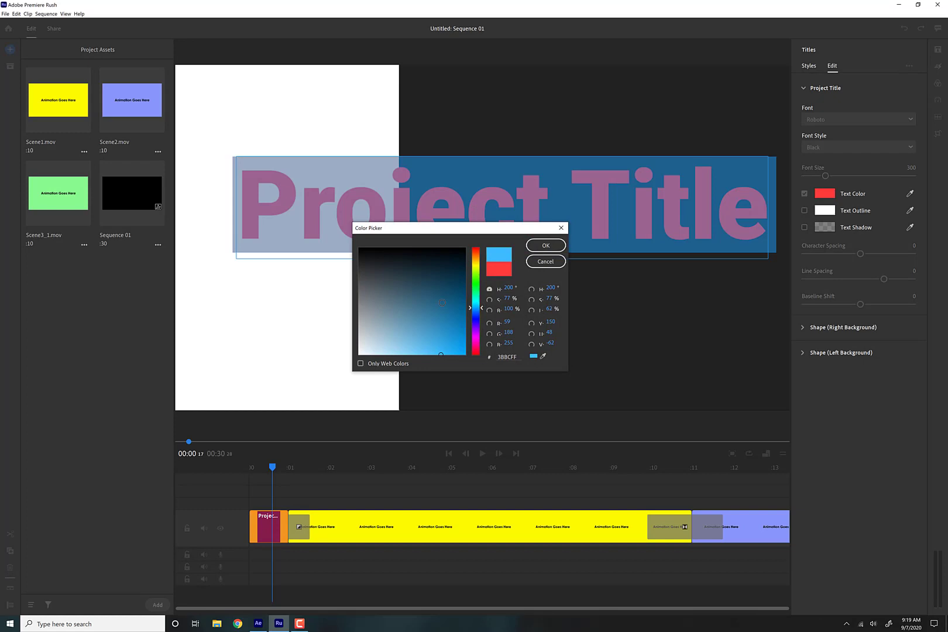
left_click(443, 334)
left_click(539, 248)
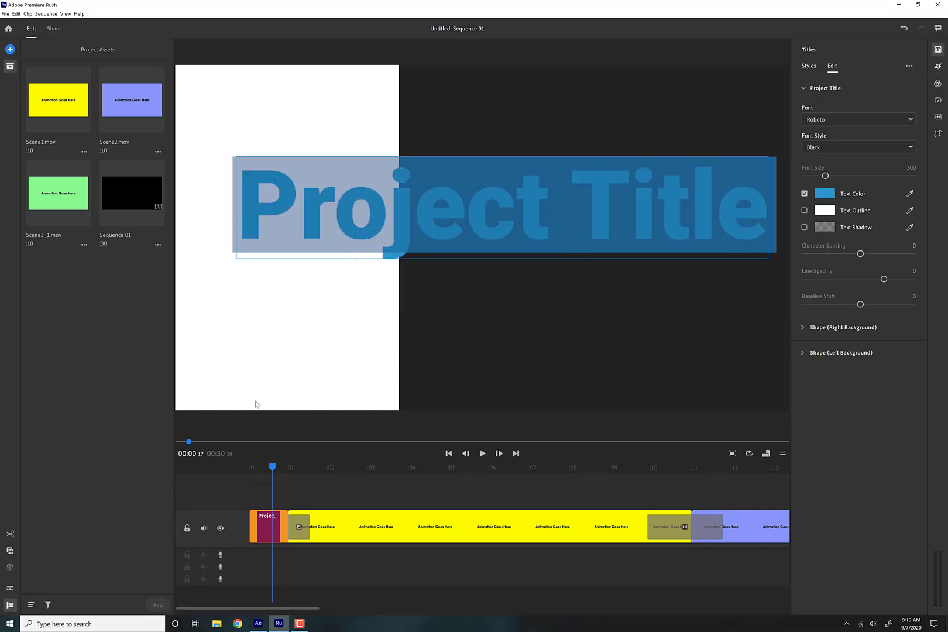
left_click(290, 357)
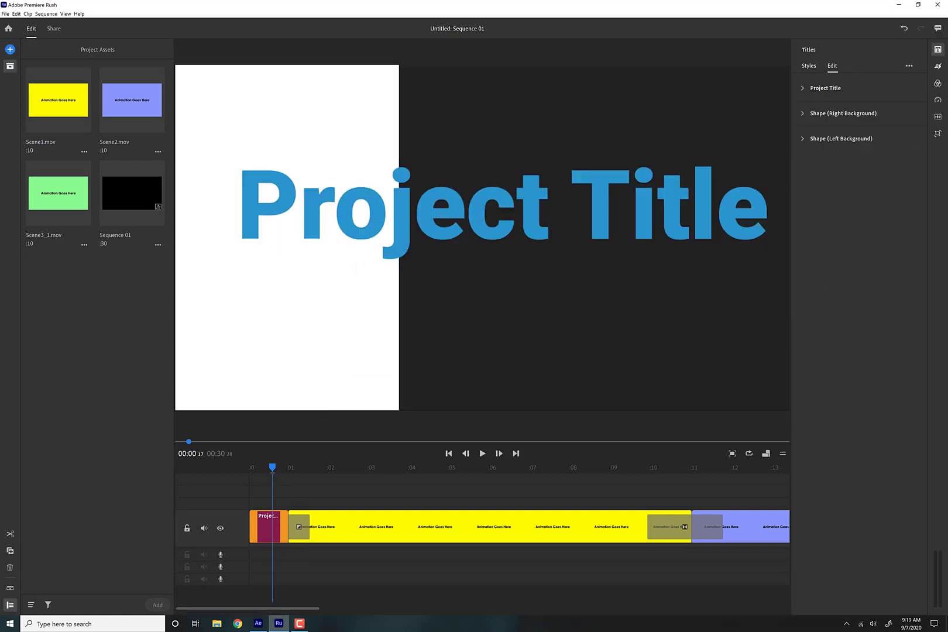
- Play the sequence from the start to review the blue Project Title
left_click(256, 486)
mouse_move(254, 470)
left_mouse_down()
mouse_move(311, 478)
mouse_move(269, 477)
left_mouse_up()
key("space")
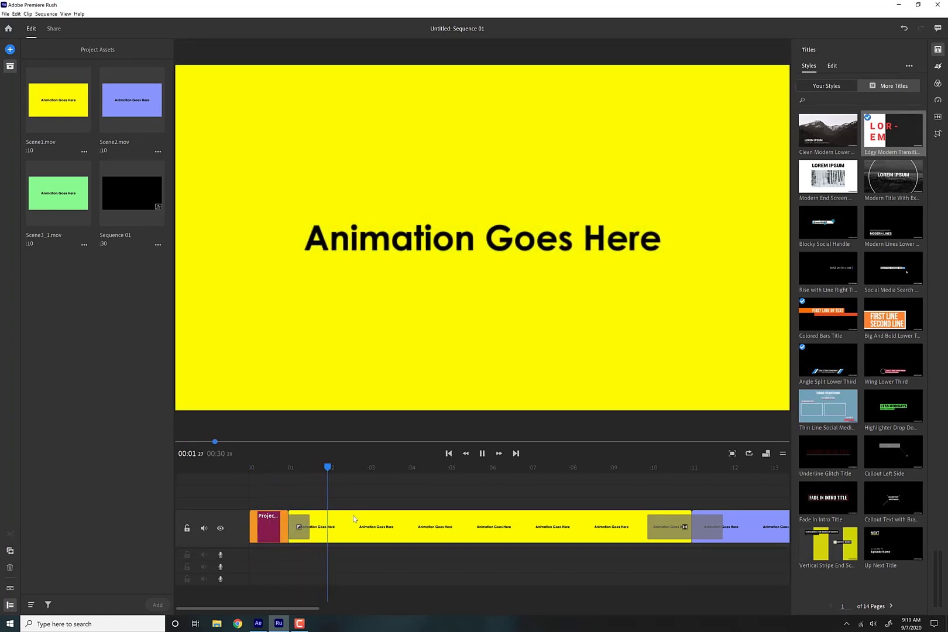
left_click_drag(267, 466, 217, 469)
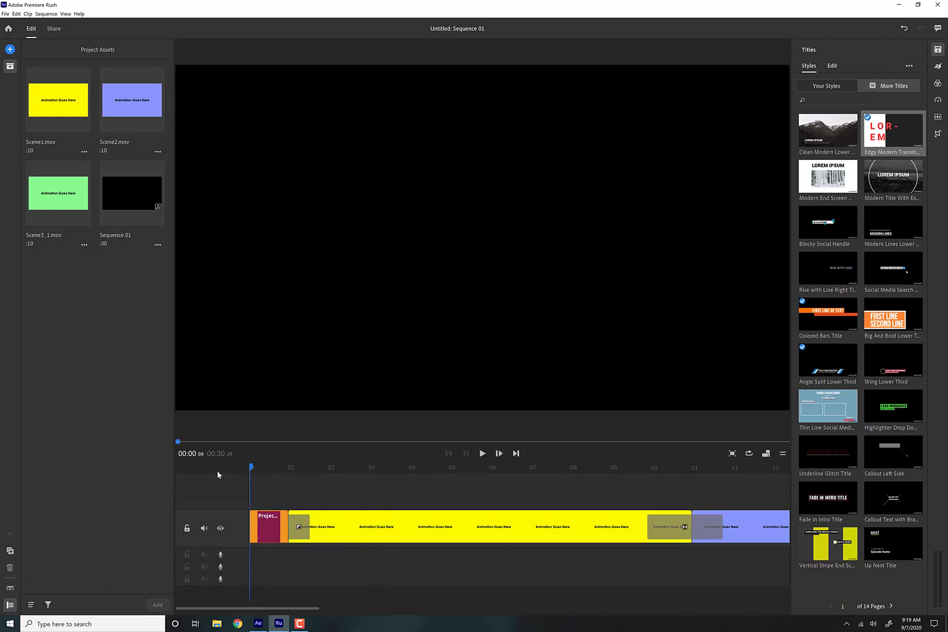
key("space")
- Extend the Project Title clip to about 3 seconds and preview it from the start
left_click(497, 448)
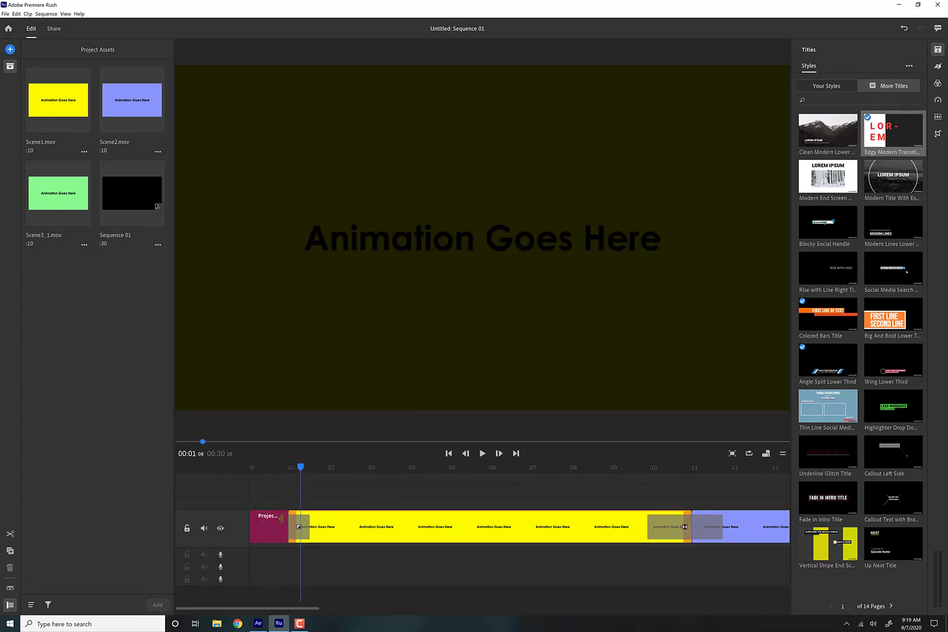
left_click(281, 519)
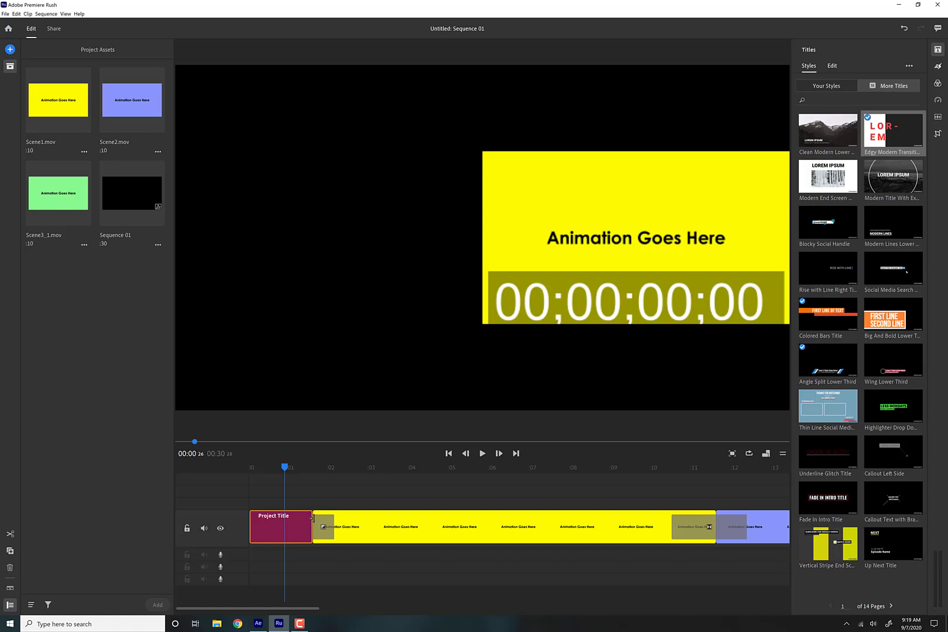
left_click_drag(312, 517, 372, 518)
left_click(232, 473)
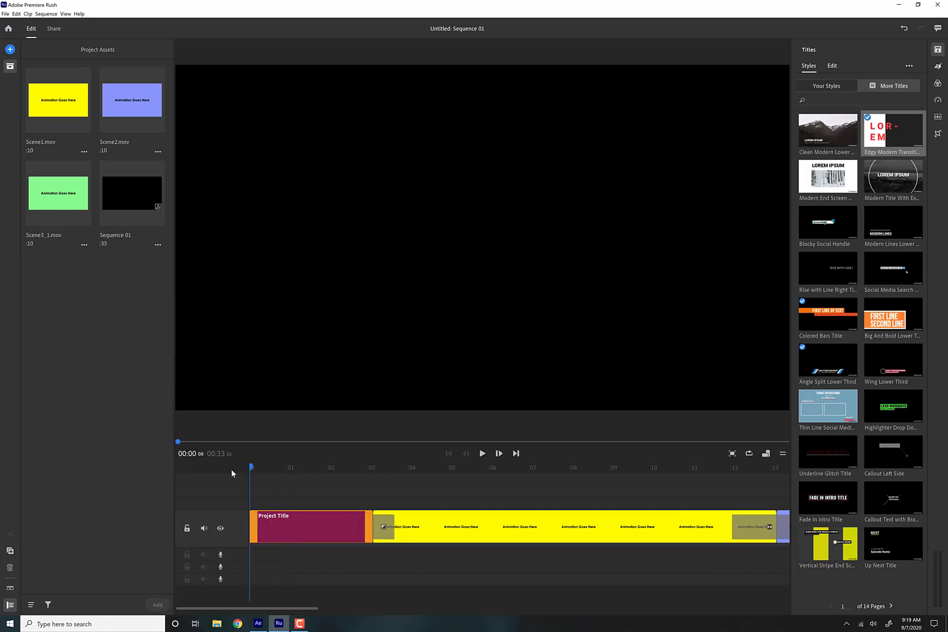
key("space")
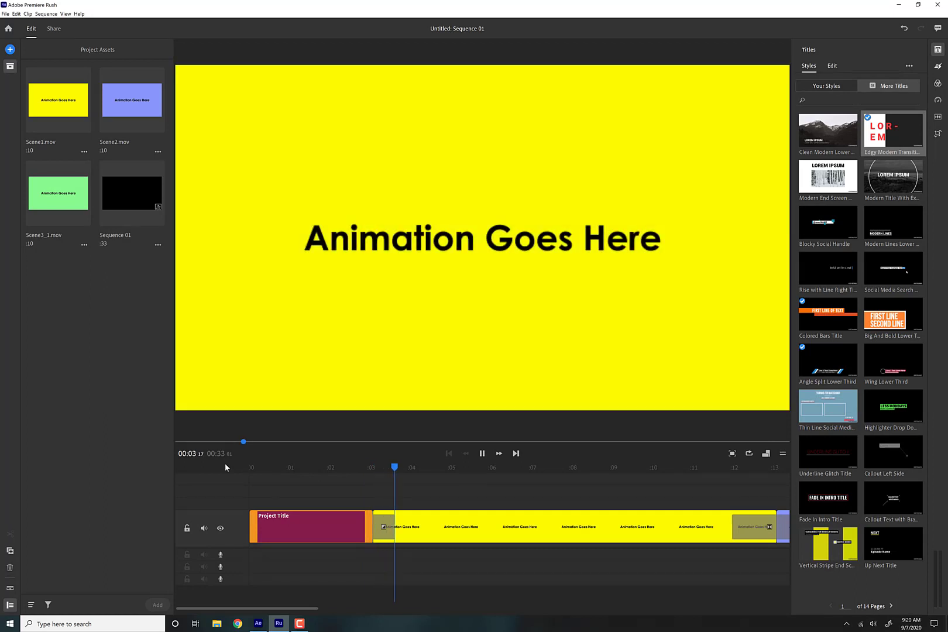
left_click(598, 488)
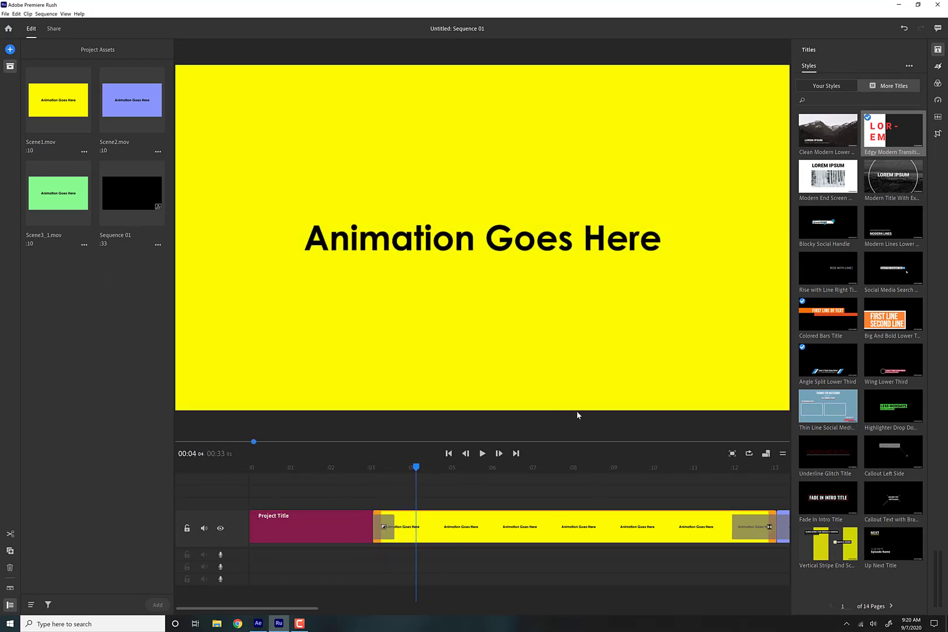
left_click_drag(406, 468, 337, 469)
- Place a 0.50-second Cross Dissolve on the Project Title–Scene1 cut and play it
left_click(370, 529)
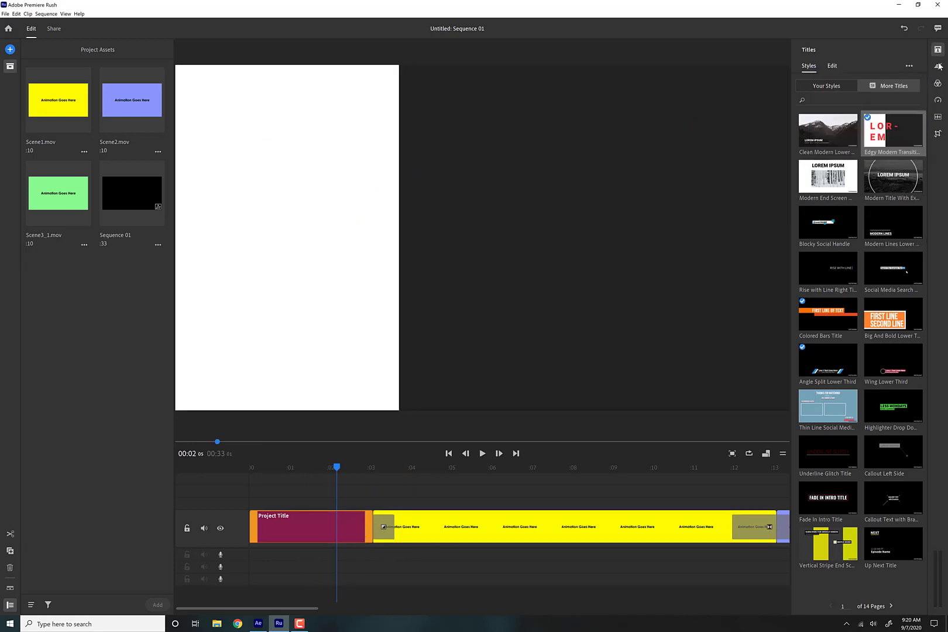
left_click(937, 66)
left_click_drag(908, 117, 373, 526)
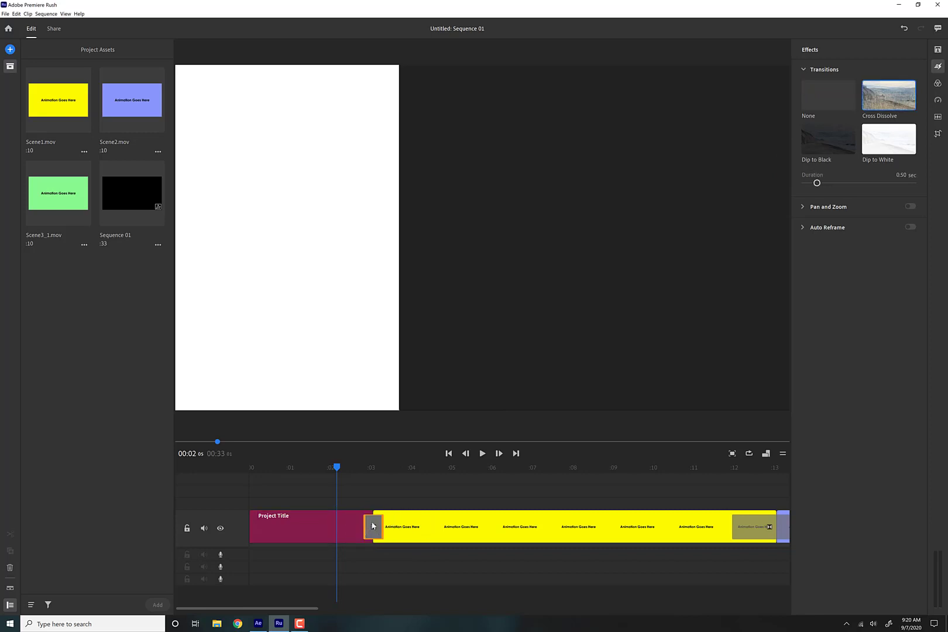
left_click(371, 467)
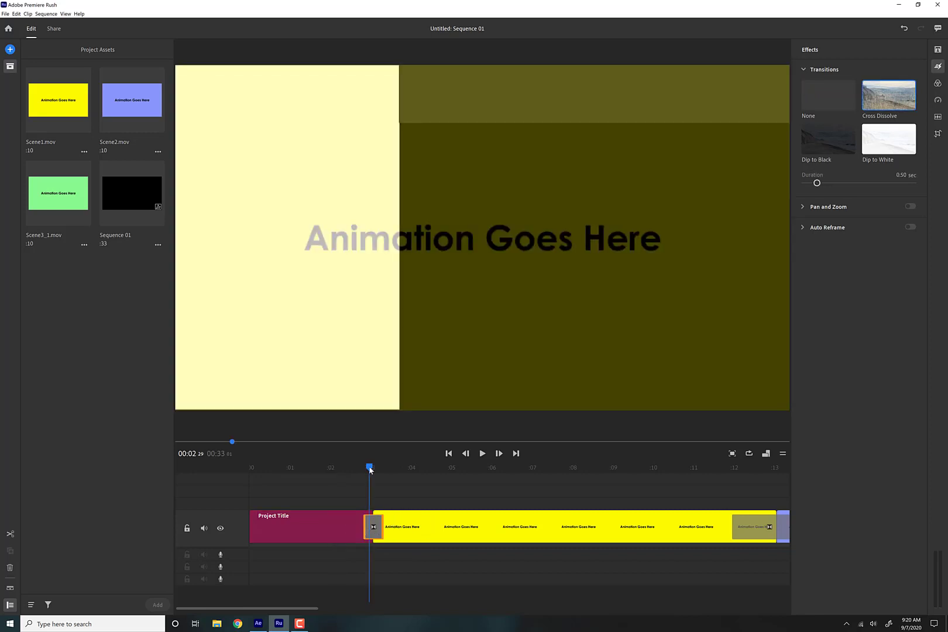
key("space")
key("space")
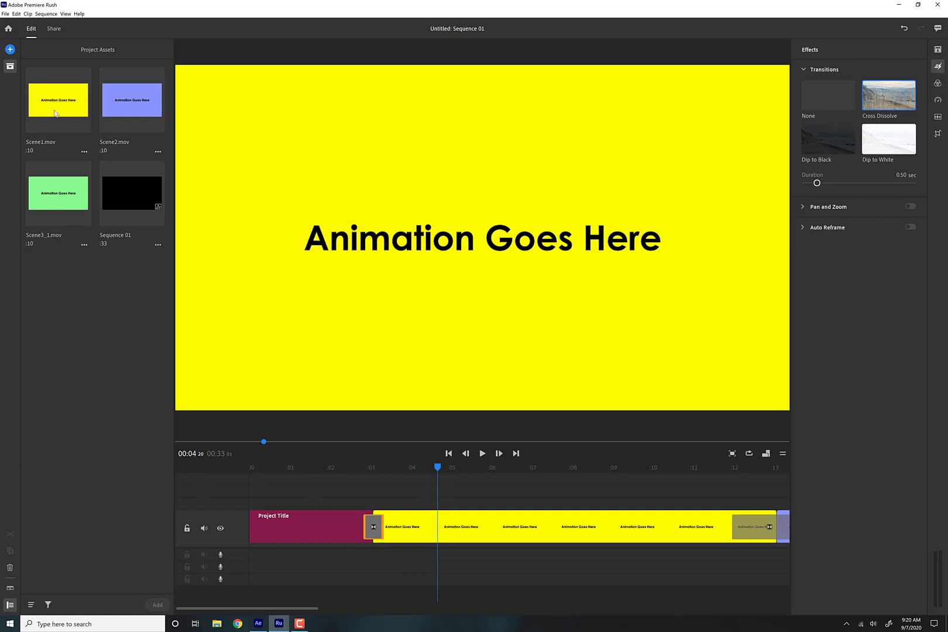
- Import the rocket image from the Desktop as media and add it to the sequence end
left_click(10, 49)
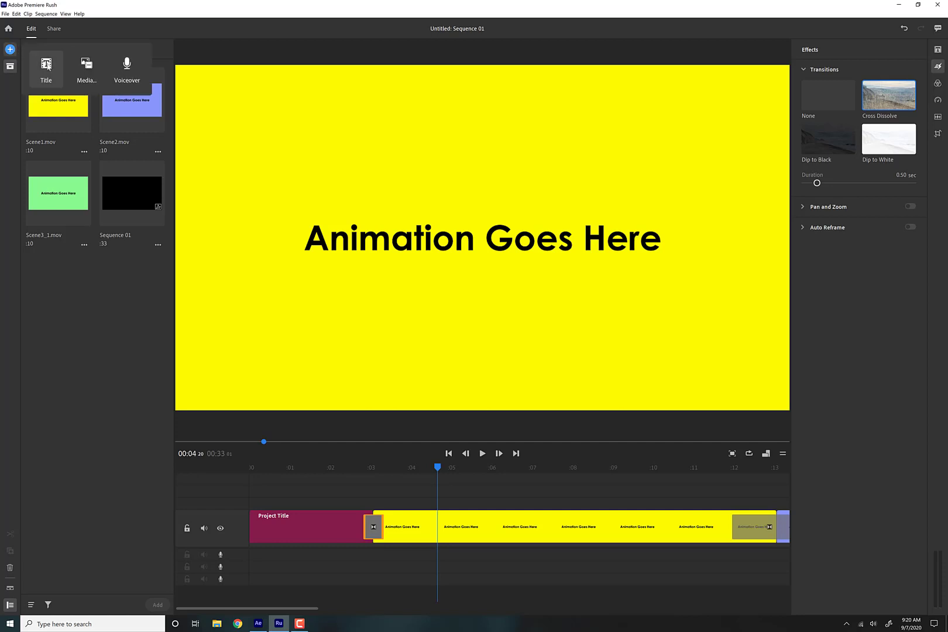
left_click(87, 67)
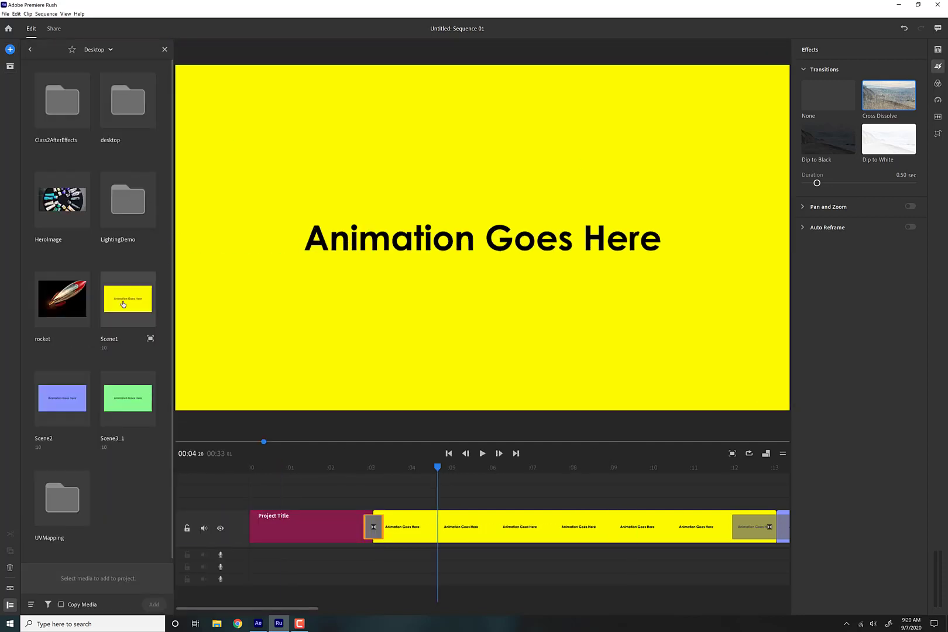
left_click(63, 322)
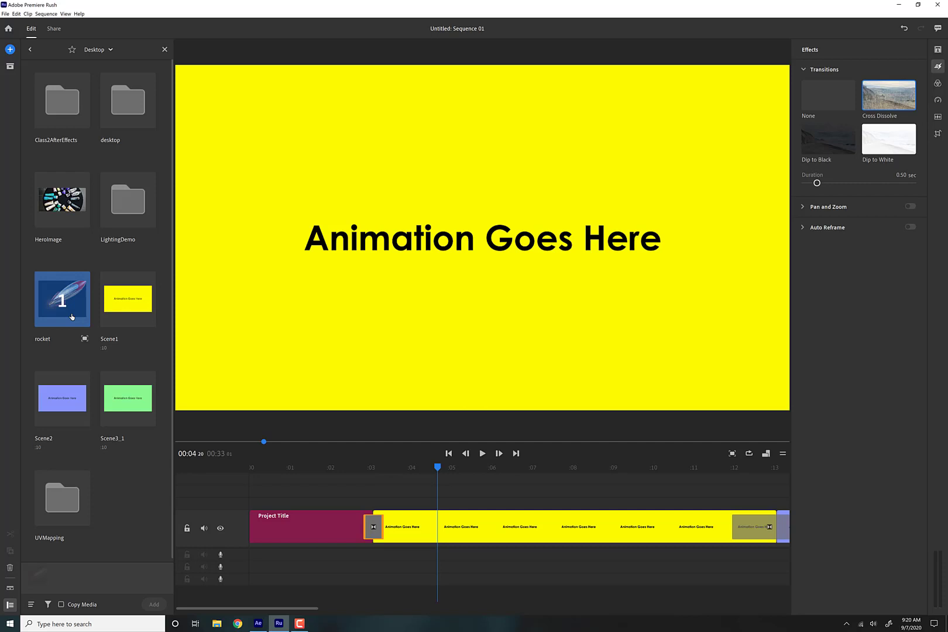
left_click(155, 605)
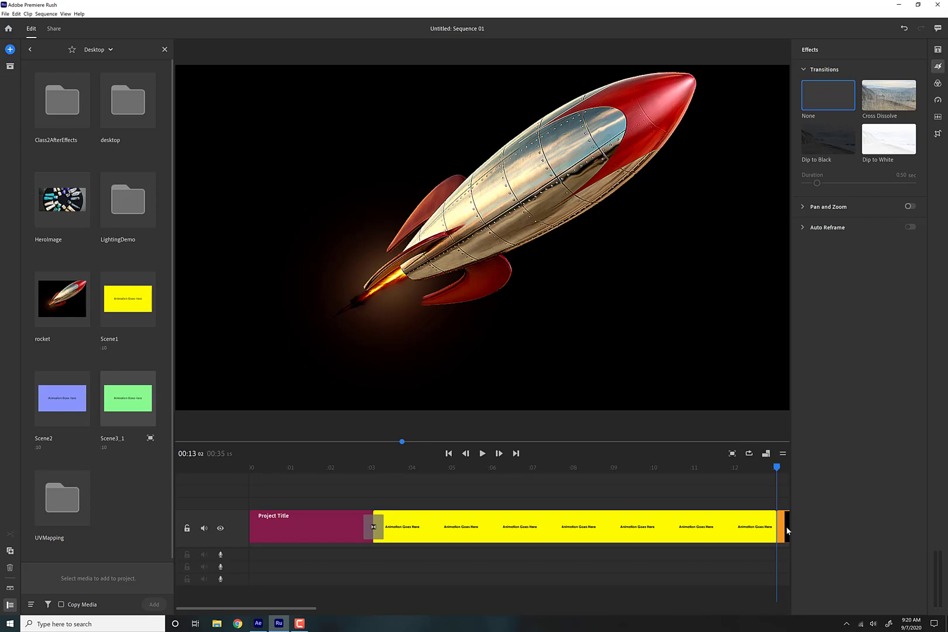
- Place the rocket on the track above Scene1 and shrink it into the frame's bottom-right corner
left_click_drag(787, 530, 390, 510)
left_click(375, 458)
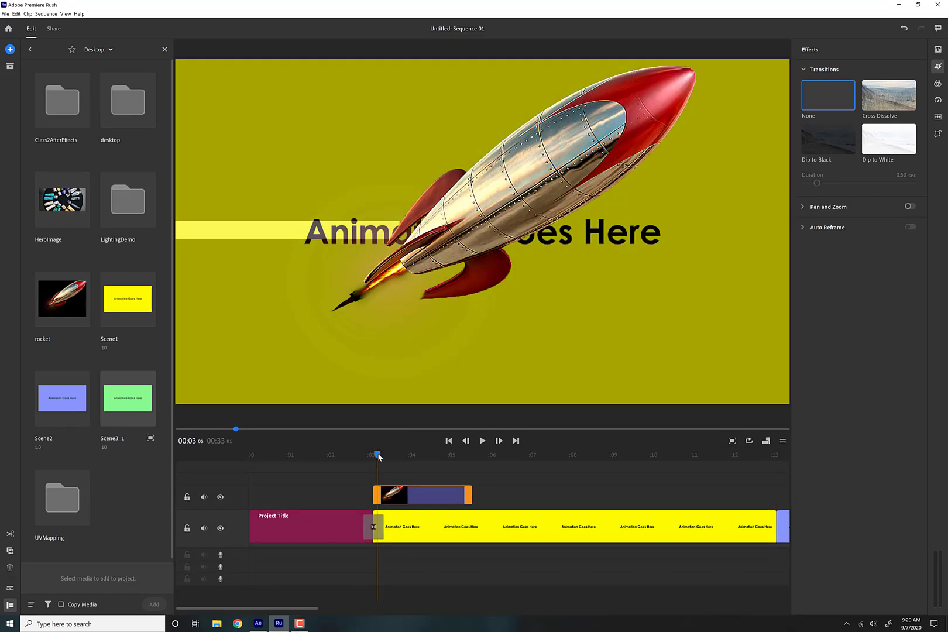
left_click(408, 260)
left_click_drag(408, 259, 521, 286)
left_click_drag(468, 336, 737, 325)
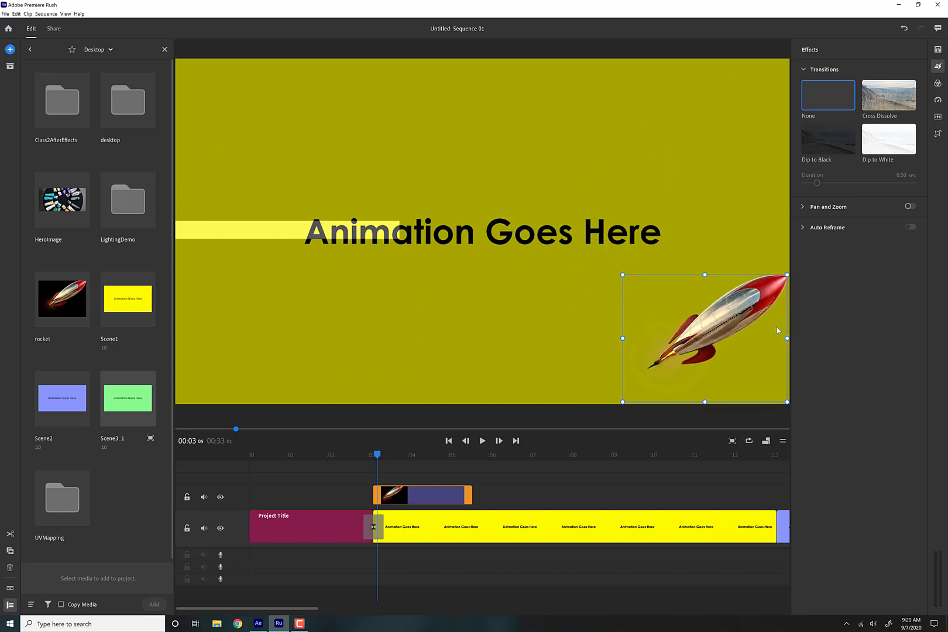
- Fit all clips in the timeline and preview the rocket overlay around four seconds
left_click(382, 471)
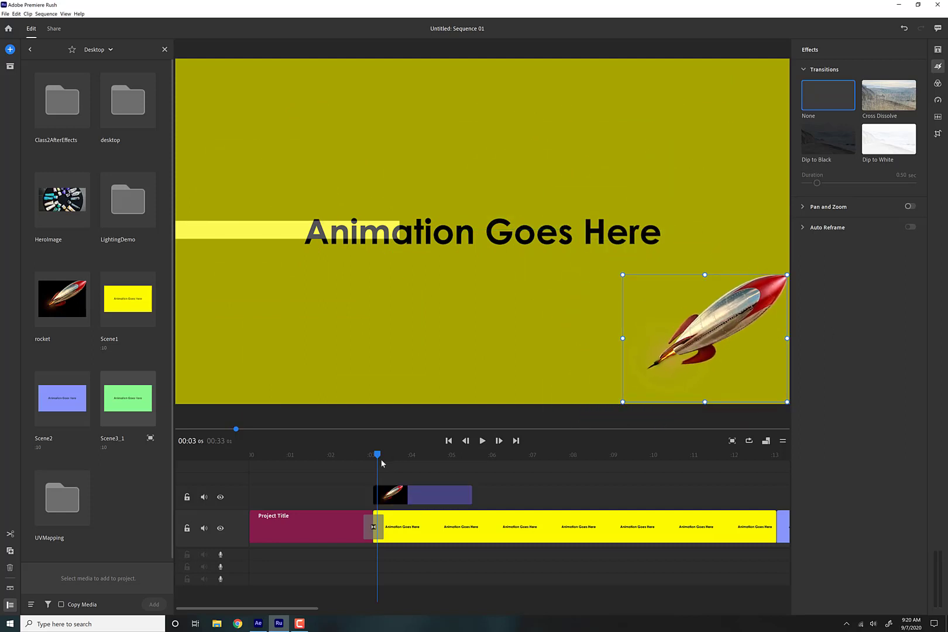
scroll(445, 463, "down", 3)
left_click(392, 455)
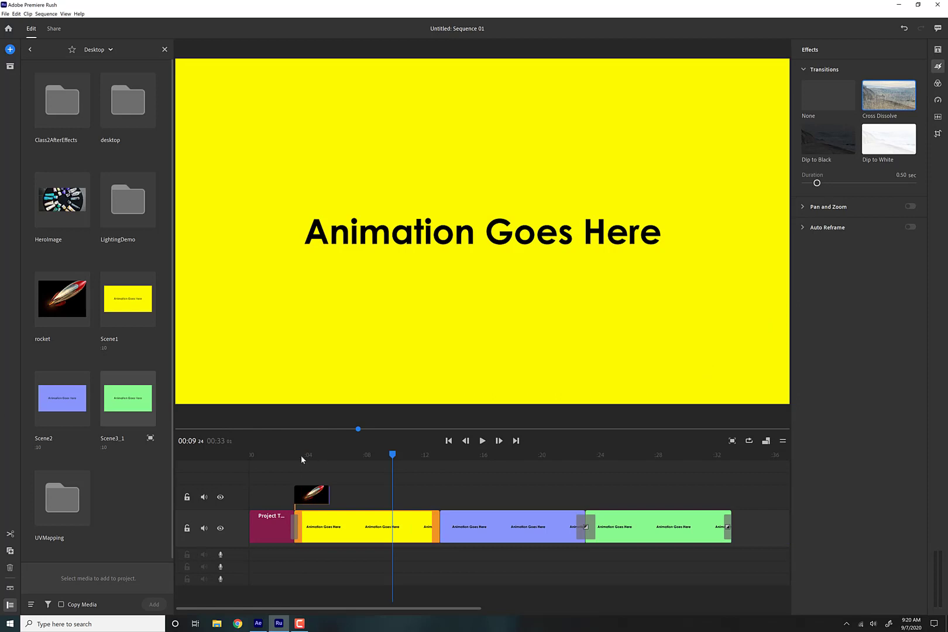
left_click_drag(296, 455, 314, 486)
left_click(324, 502)
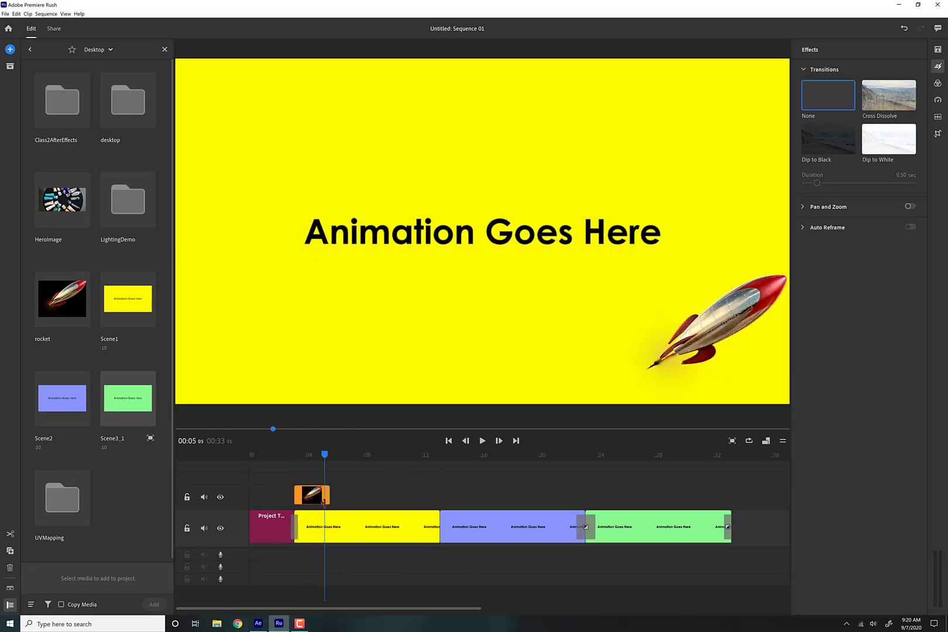
- Add a Cross Dissolve to the rocket clip's end so it fades out
left_click_drag(897, 92, 336, 495)
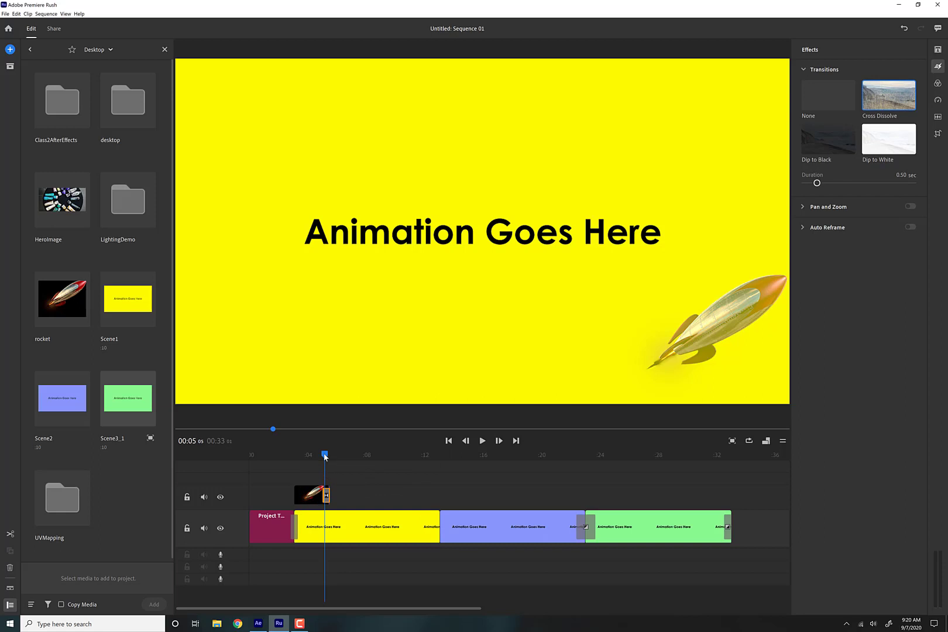
left_click_drag(325, 458, 298, 462)
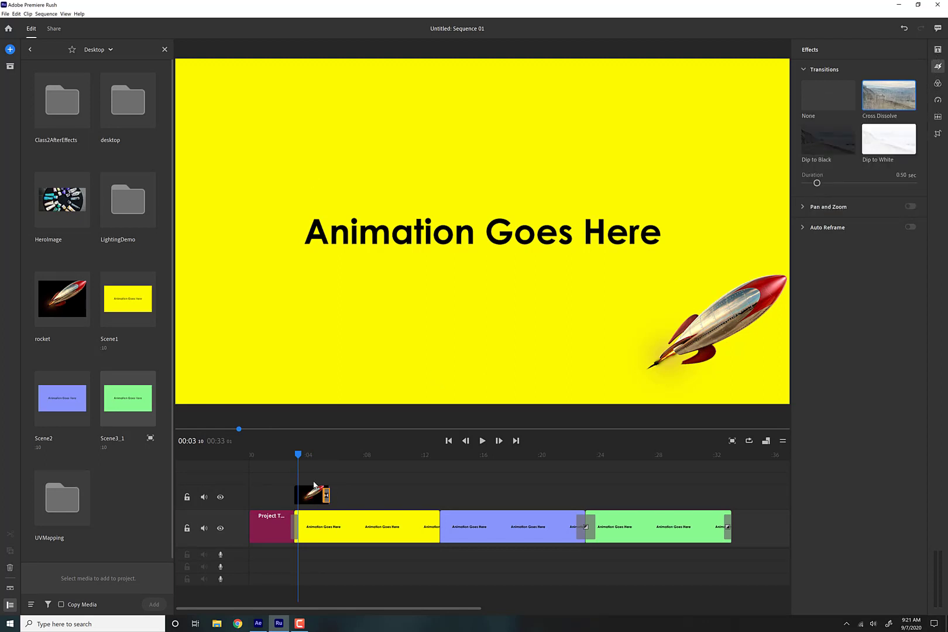
left_click_drag(294, 456, 450, 471)
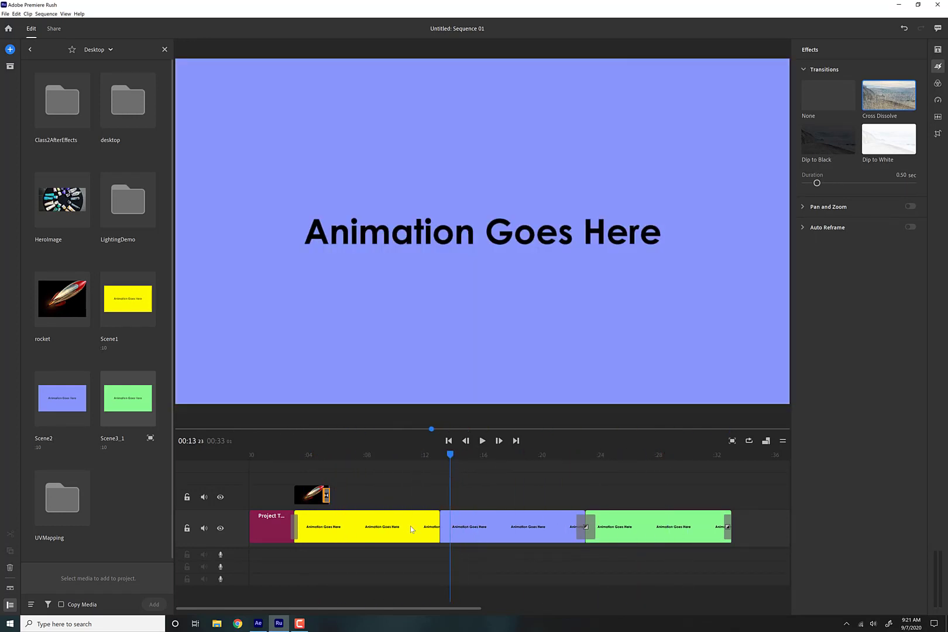
- Add a Cross Dissolve between the yellow and purple scenes and scrub through all three
left_click(410, 526)
left_click_drag(876, 105, 452, 522)
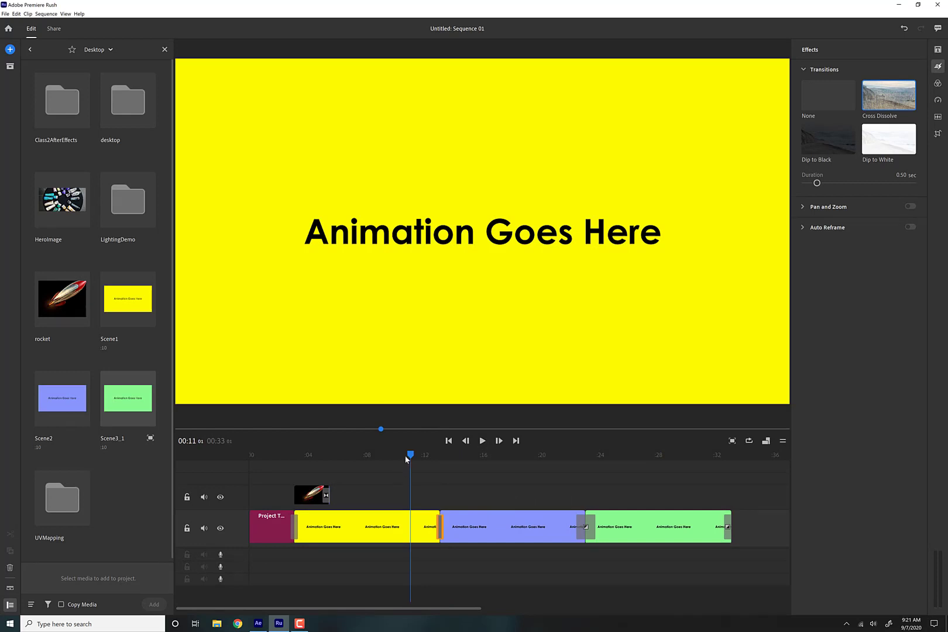
left_click_drag(409, 454, 325, 470)
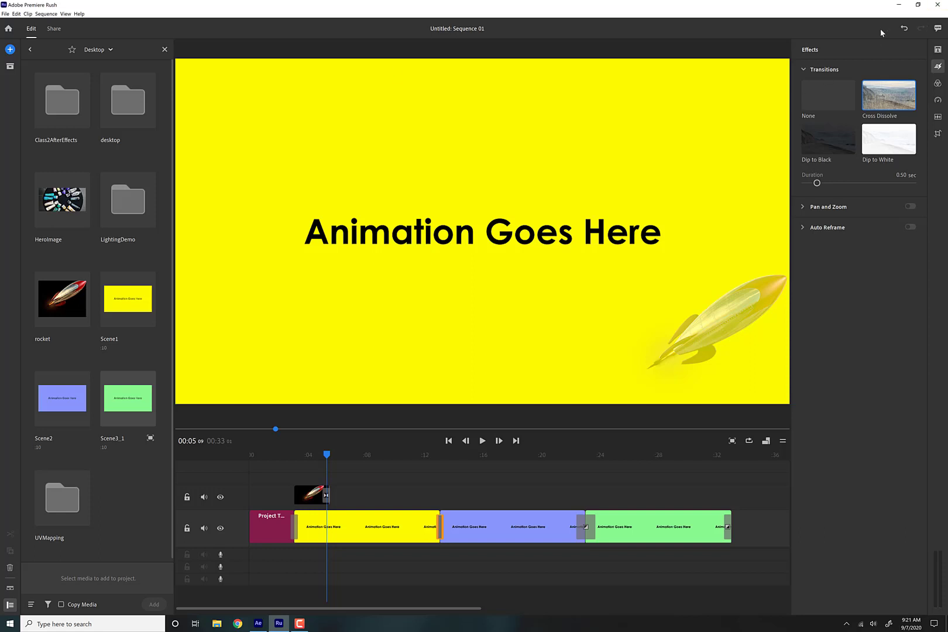
- Export the sequence as a local MP4 with the file name replaced by the project name
left_click(54, 29)
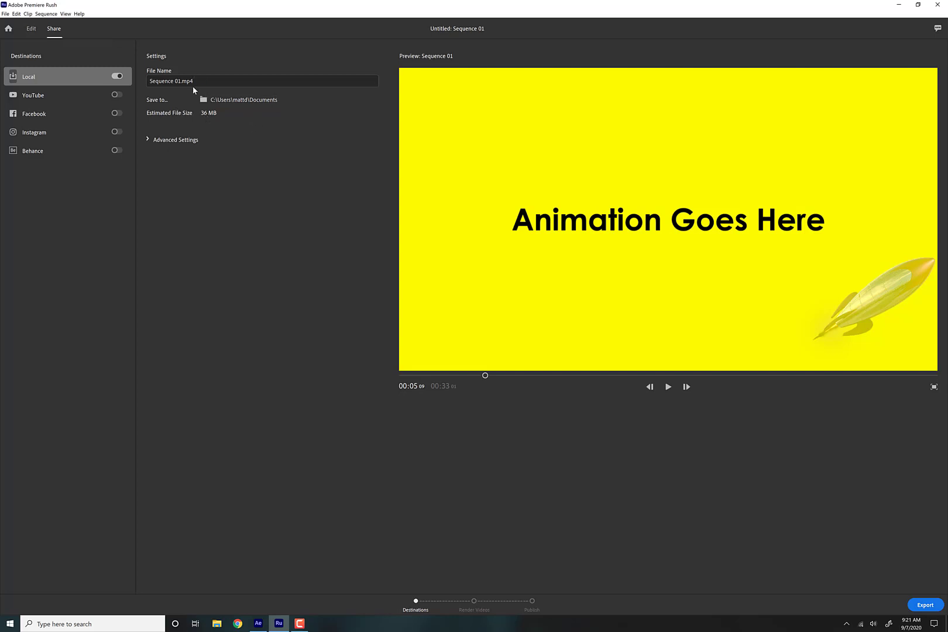
left_click_drag(194, 81, 144, 70)
type("Project1Dombrowski")
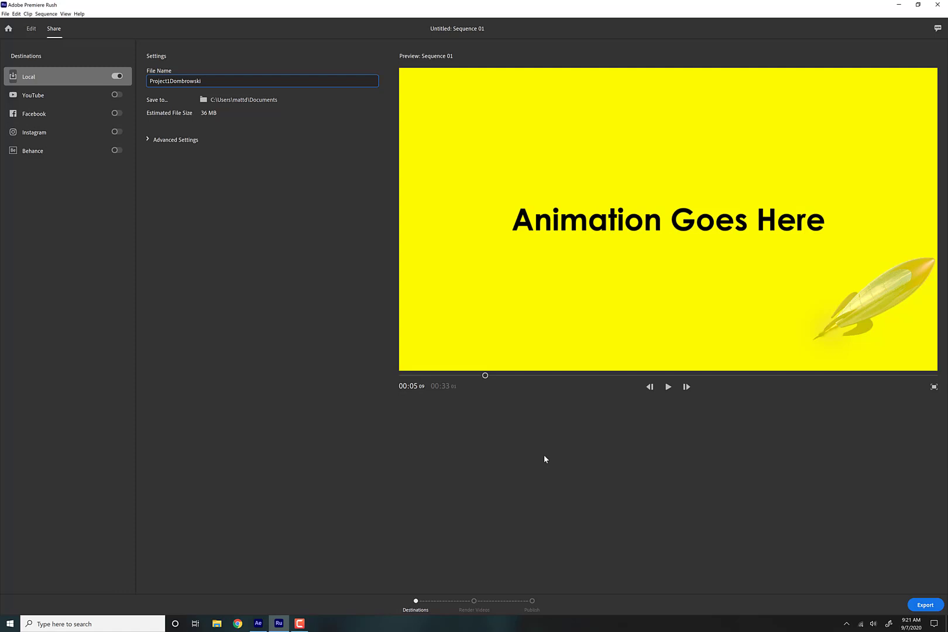
left_click(65, 94)
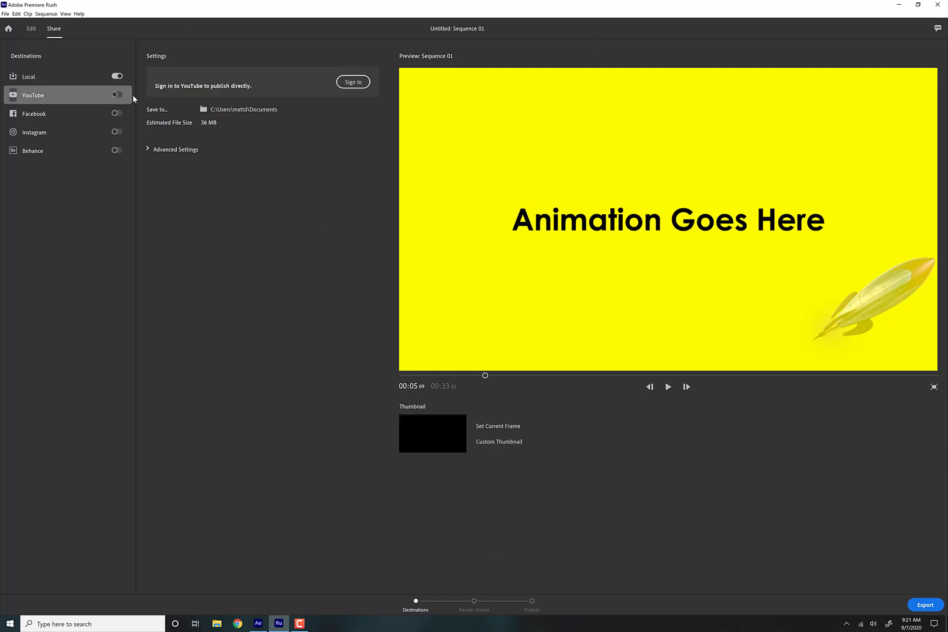
left_click(60, 82)
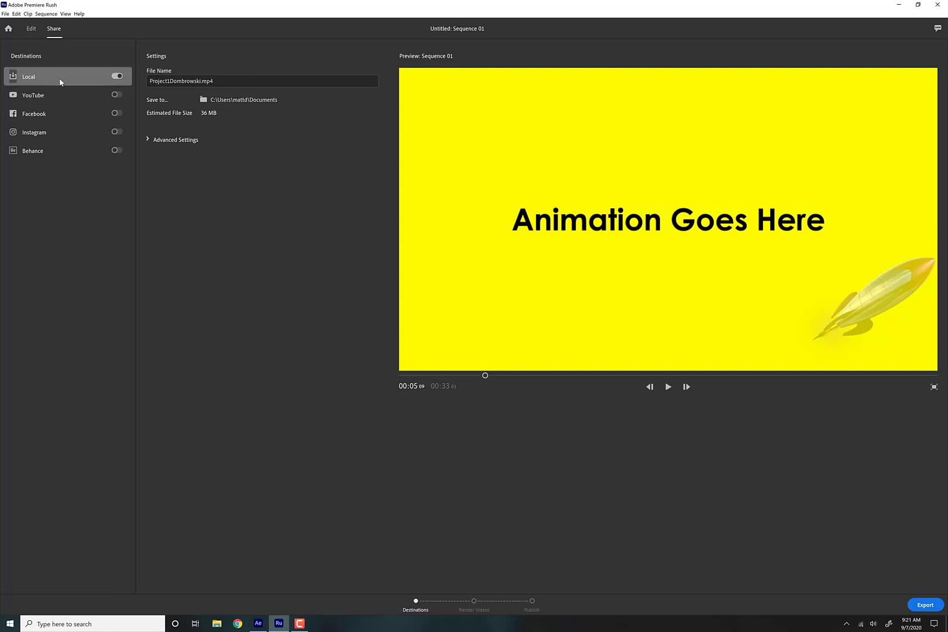
left_click(925, 606)
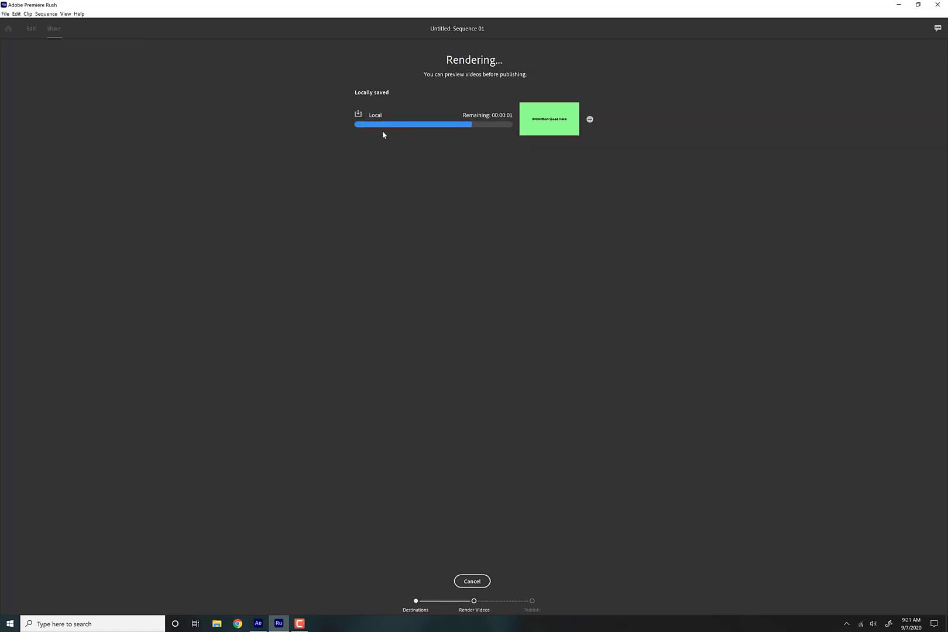
- Locate the exported MP4 in Documents and copy it onto the desktop
left_click(899, 5)
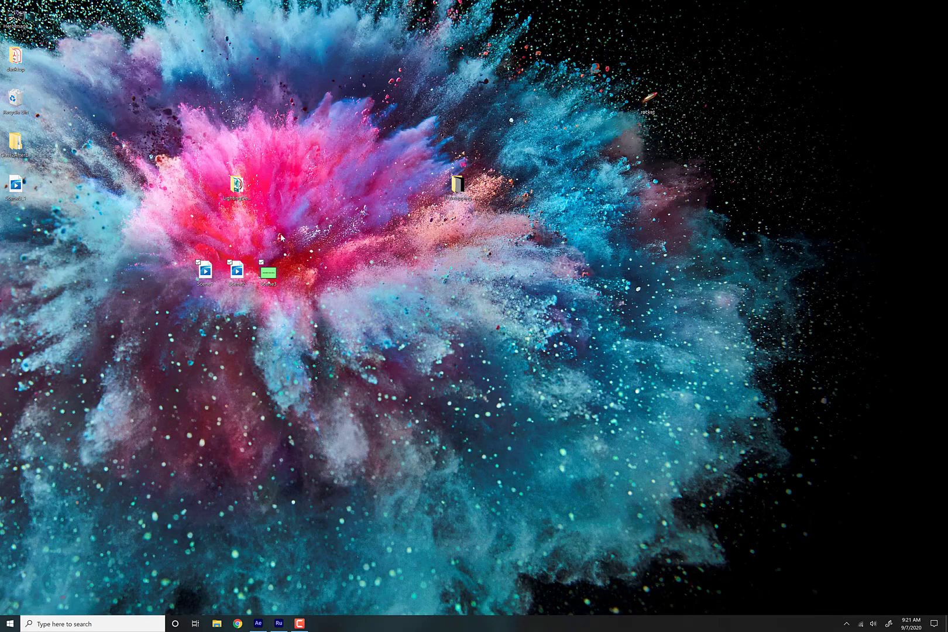
left_click(279, 623)
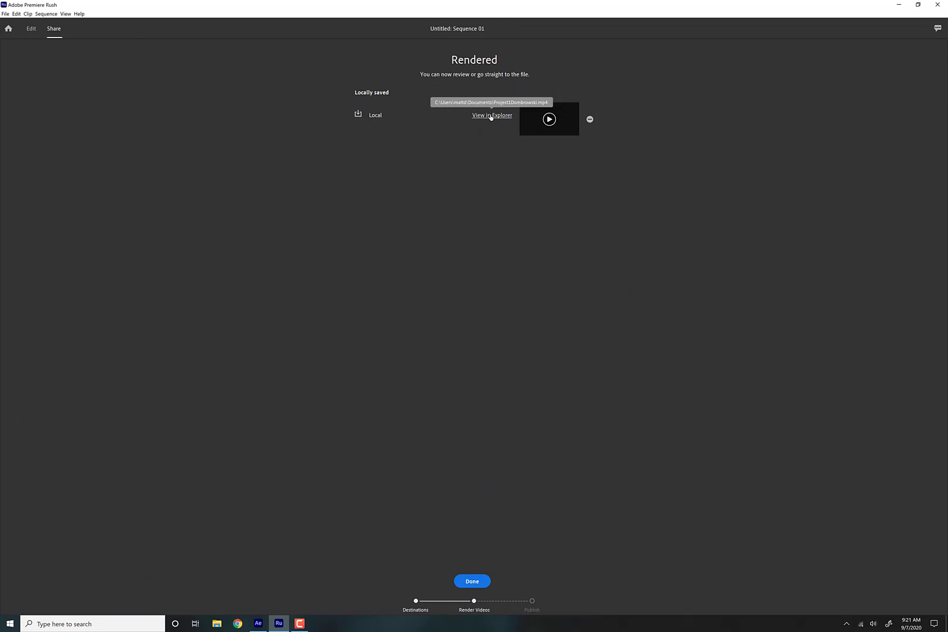
left_click(491, 115)
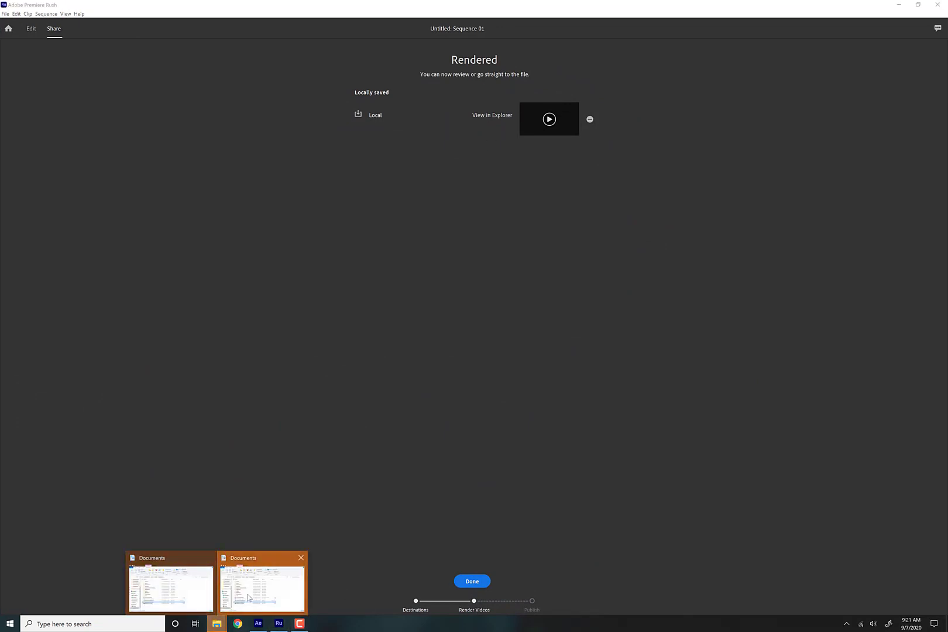
left_click(263, 582)
left_click(899, 5)
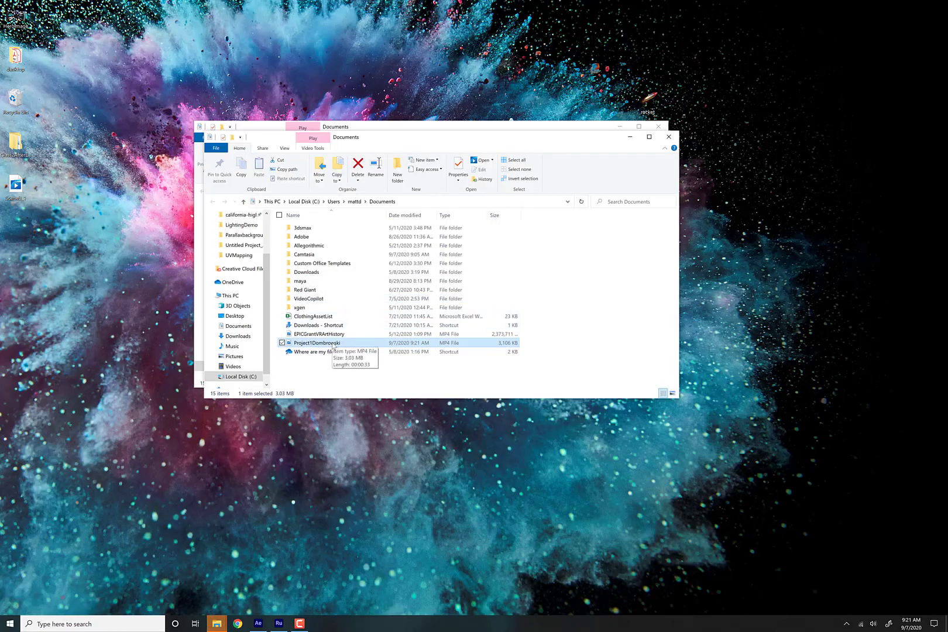
left_click_drag(128, 309, 142, 317)
key("super+d")
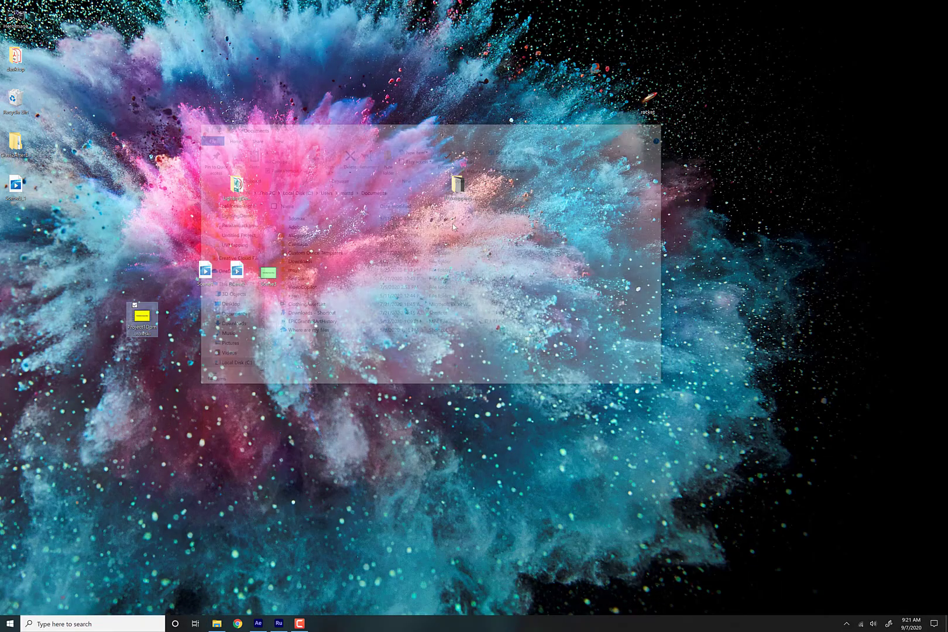
- Play the exported MP4 in Movies & TV through all three scenes, then return to Premiere Rush's Rendered screen
double_click(142, 317)
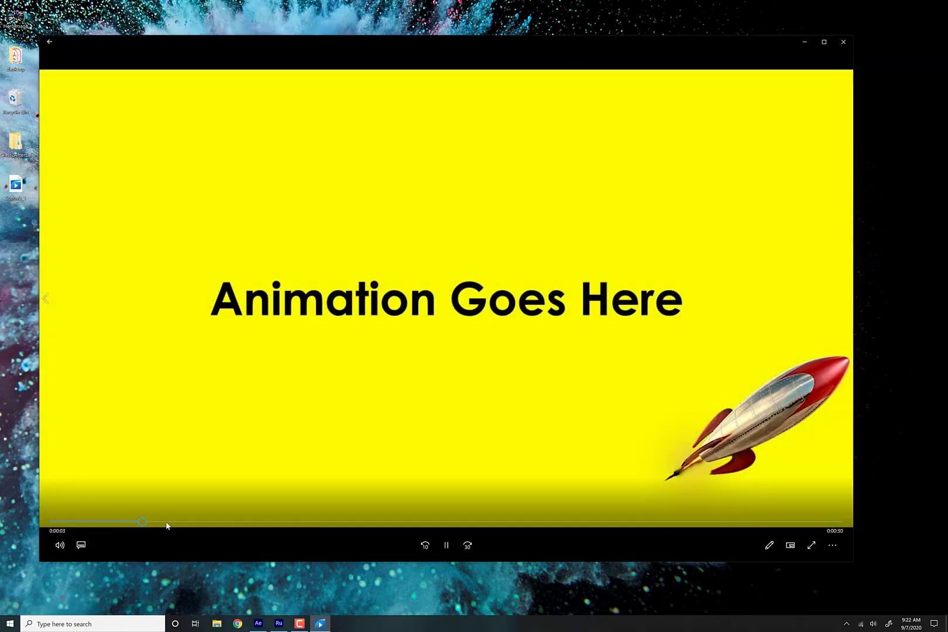
left_click_drag(204, 528, 495, 531)
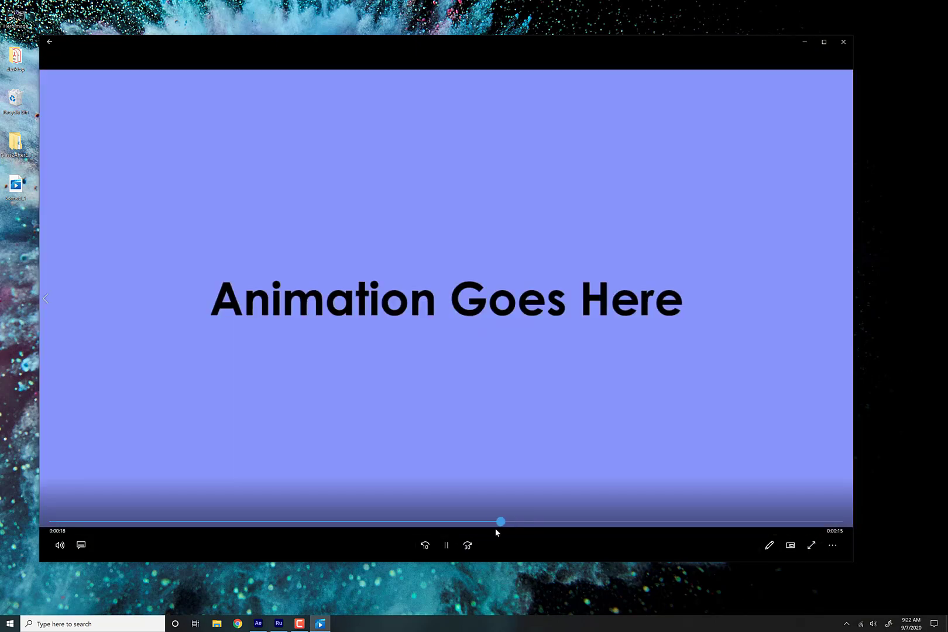
left_click(844, 42)
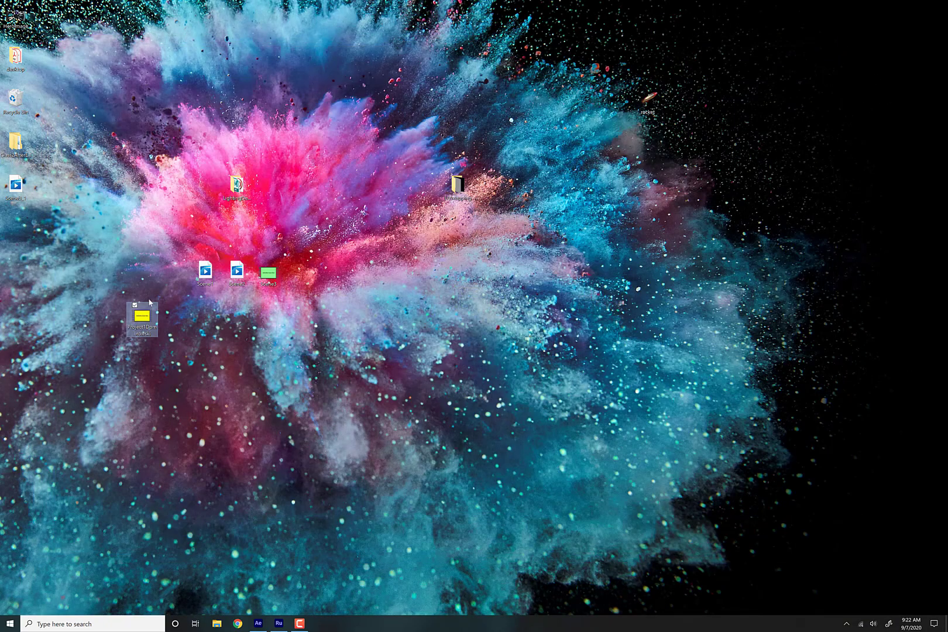
left_click_drag(150, 305, 434, 348)
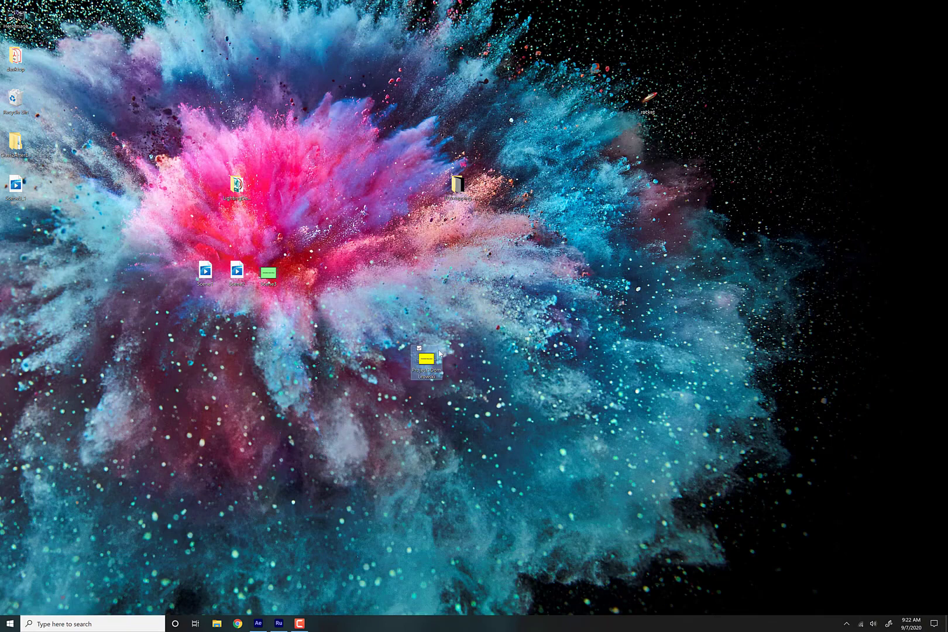
left_click(279, 624)
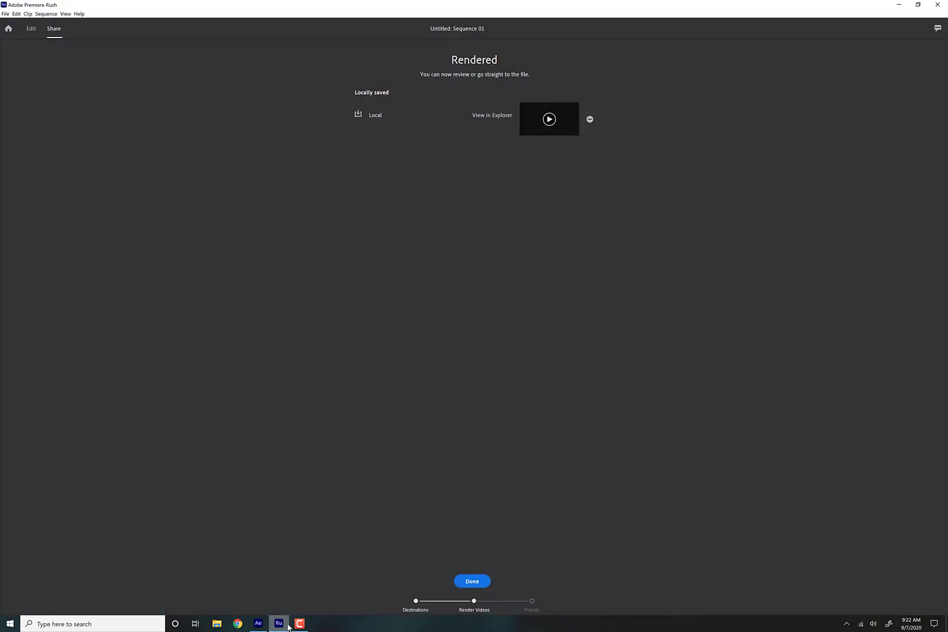
- Bring After Effects forward and show the MasterComposition timeline with its three scene layers
left_click(258, 623)
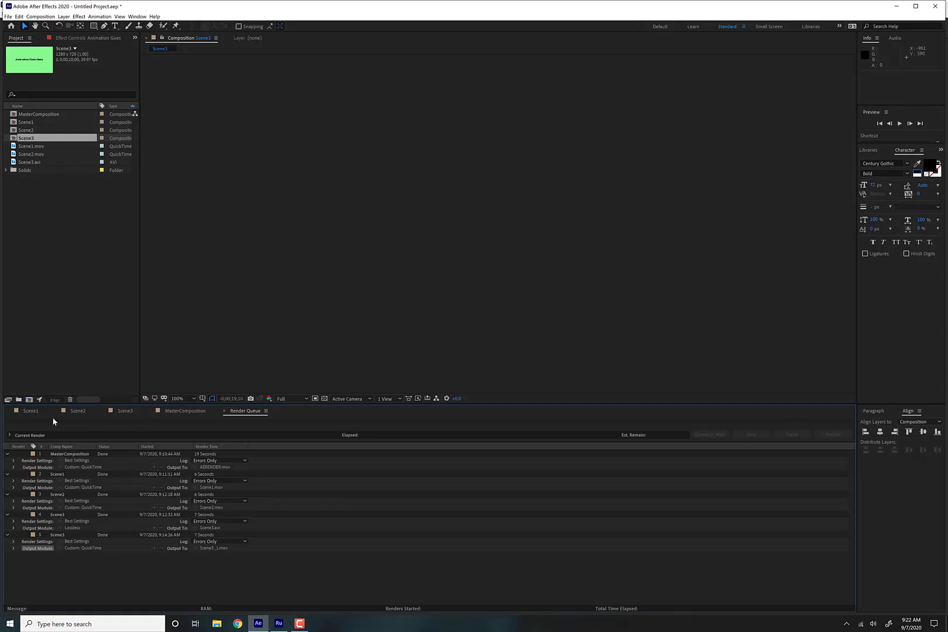
left_click(185, 412)
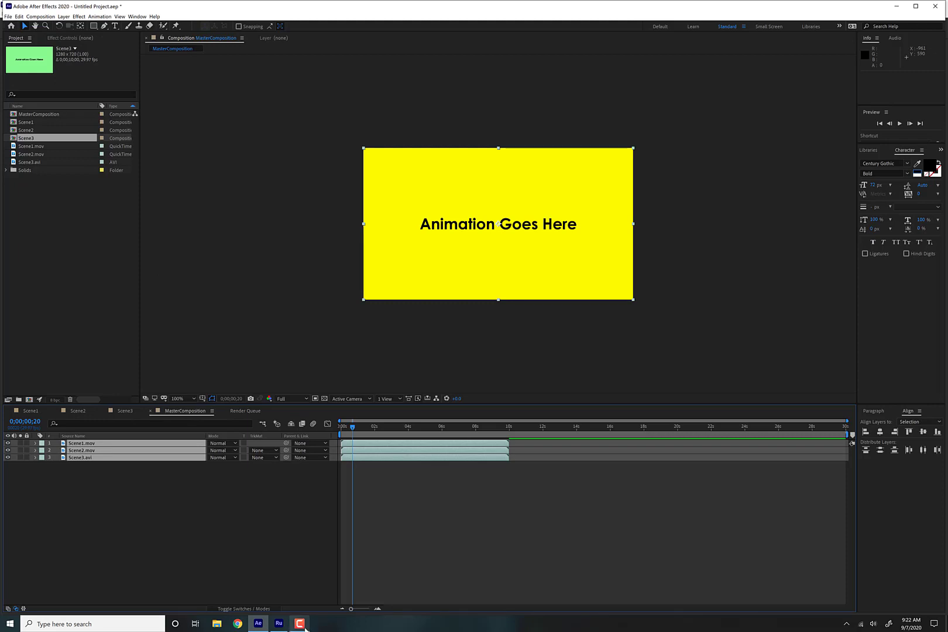
mouse_move(304, 627)
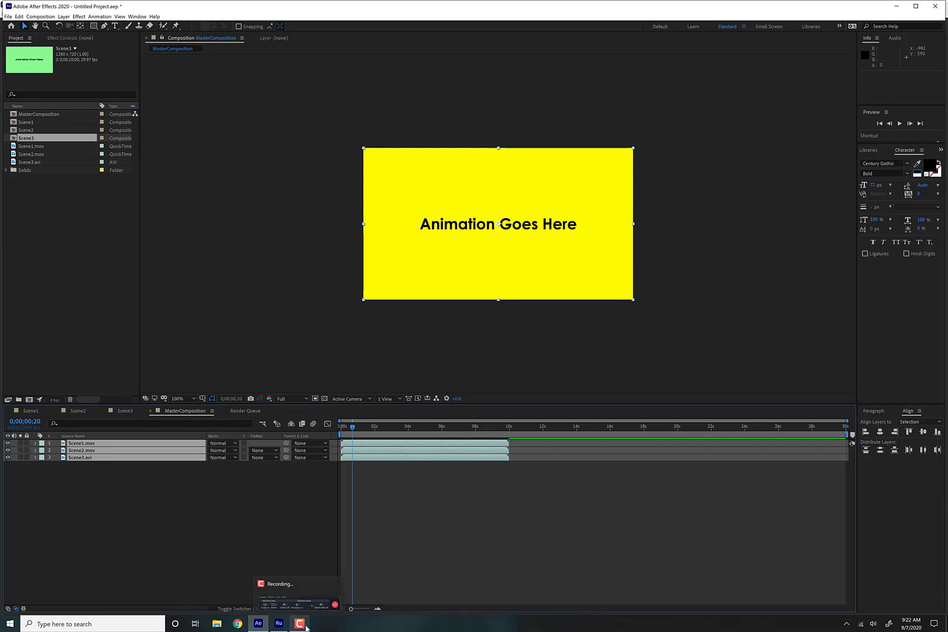